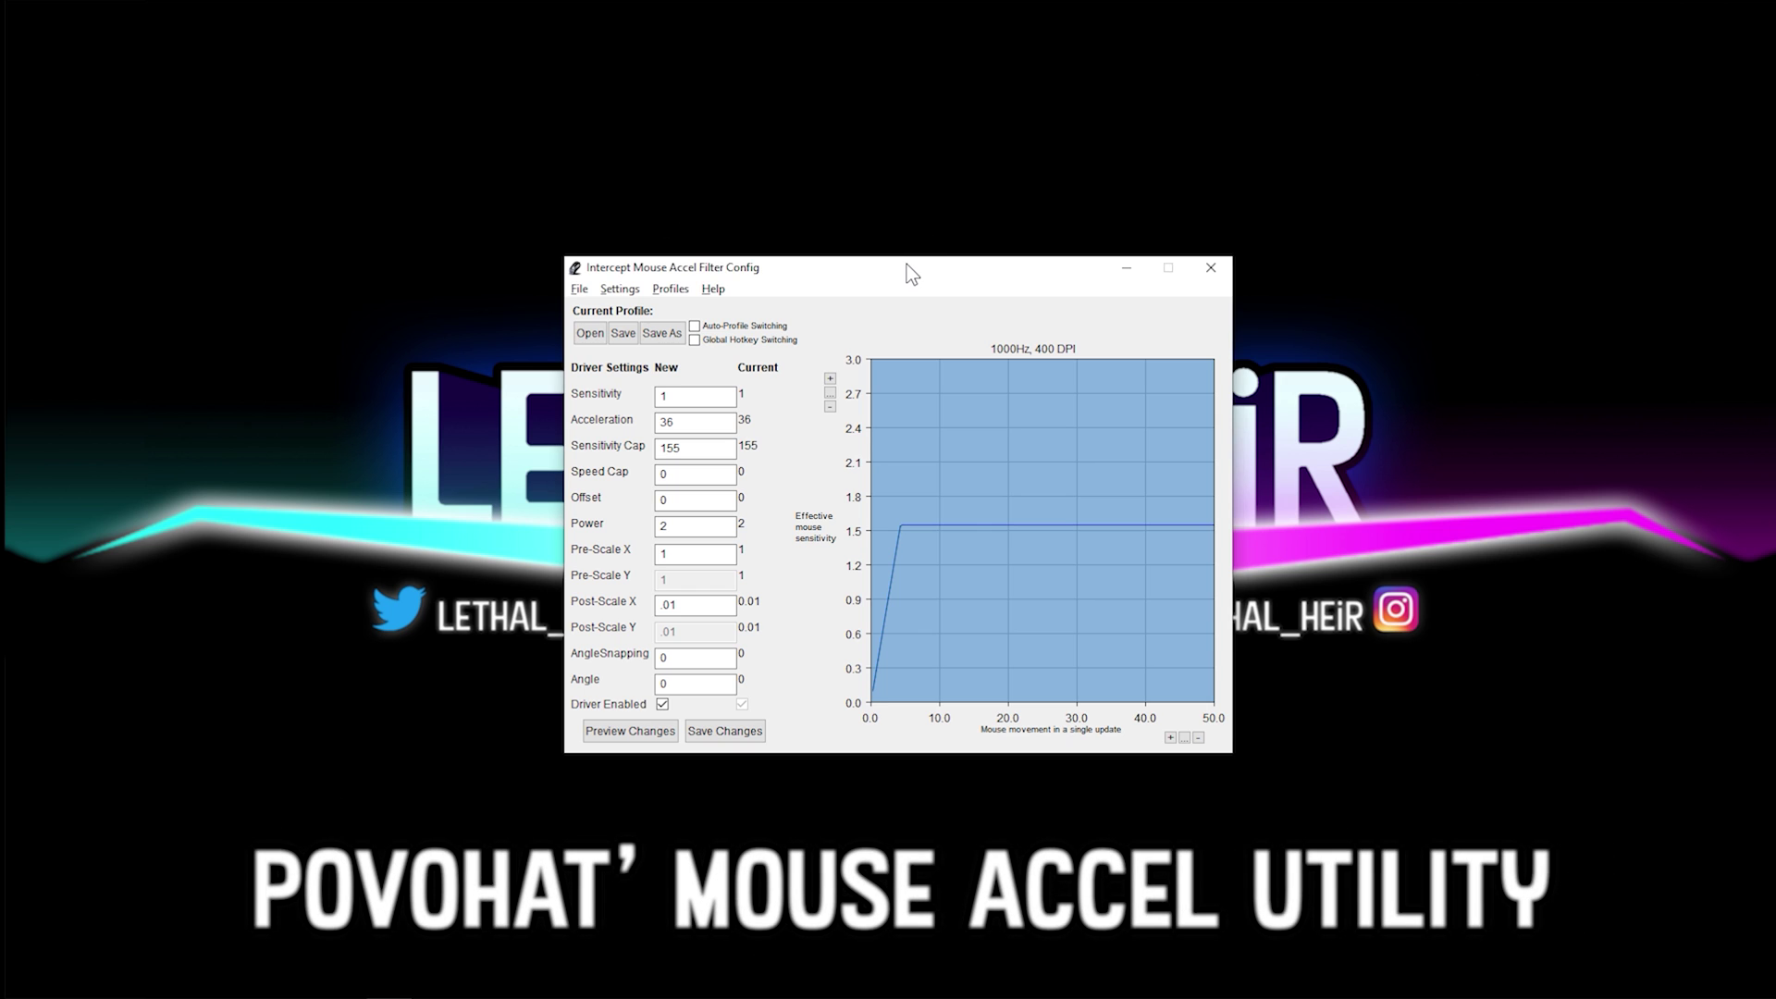
Step: Leave the Accel Filter Config window for the YouTube tutorial video page
key("Tab")
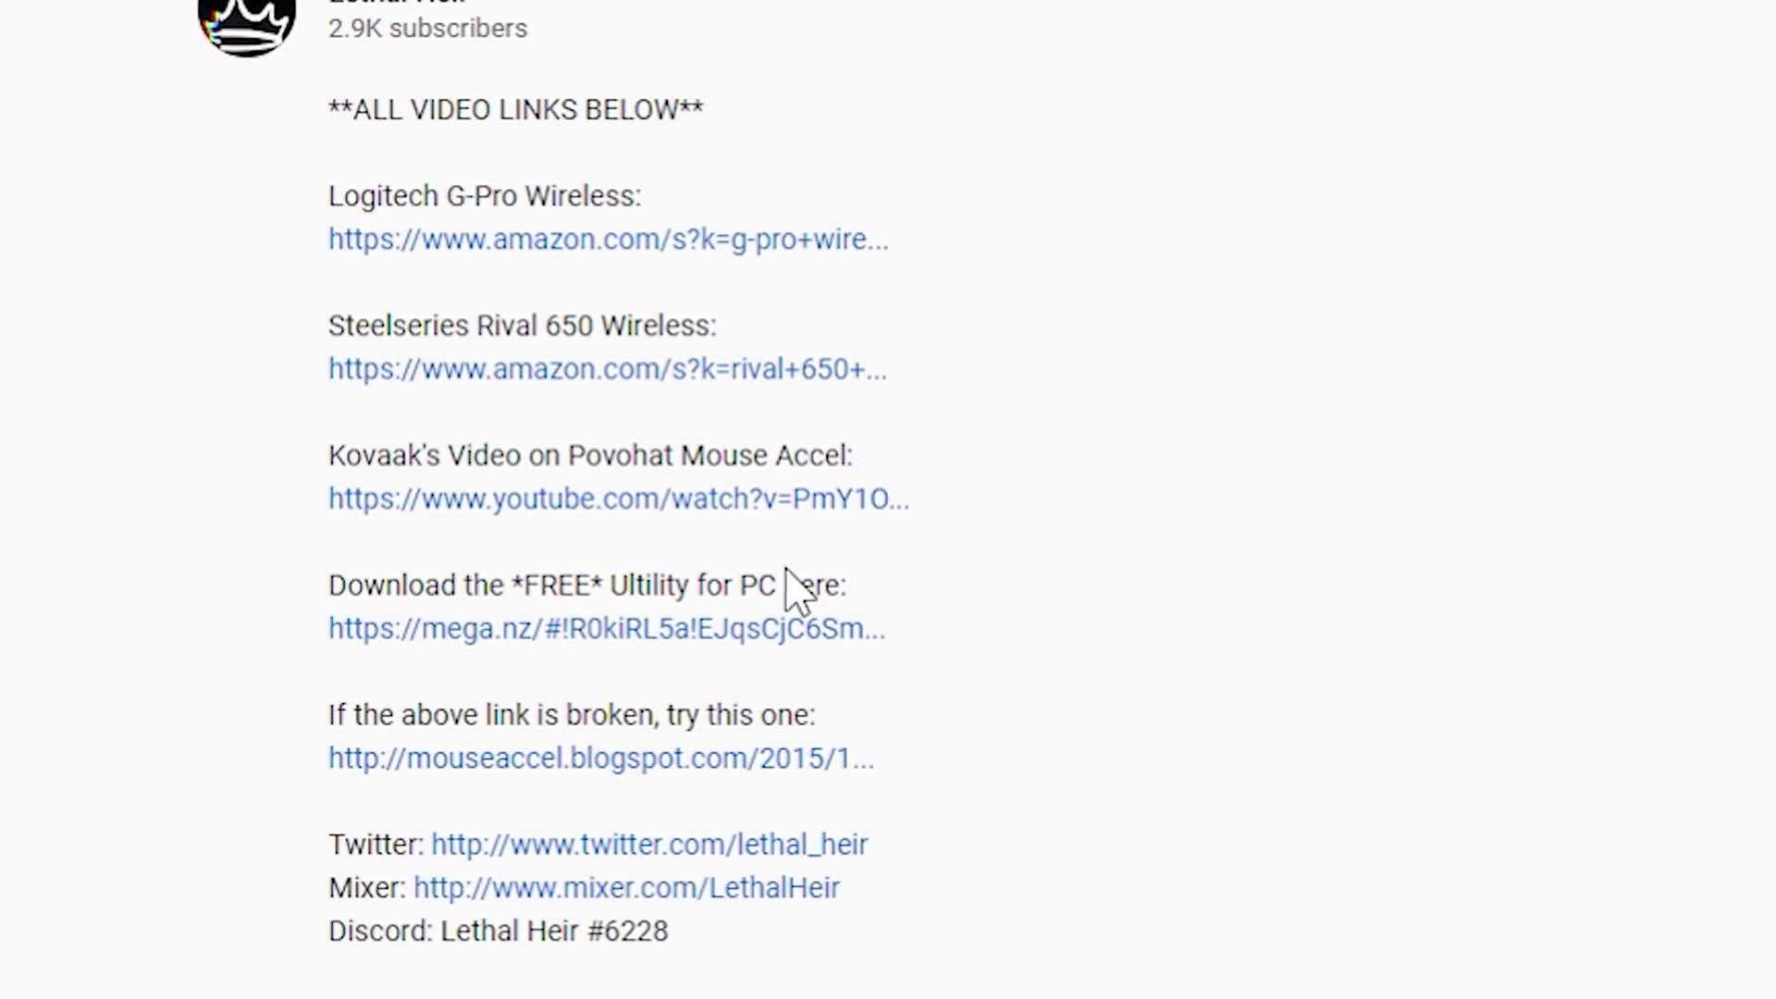
Step: Download interaccel_test2.7.zip from the mega.nz link under 'Download the FREE Utility'
left_click(462, 622)
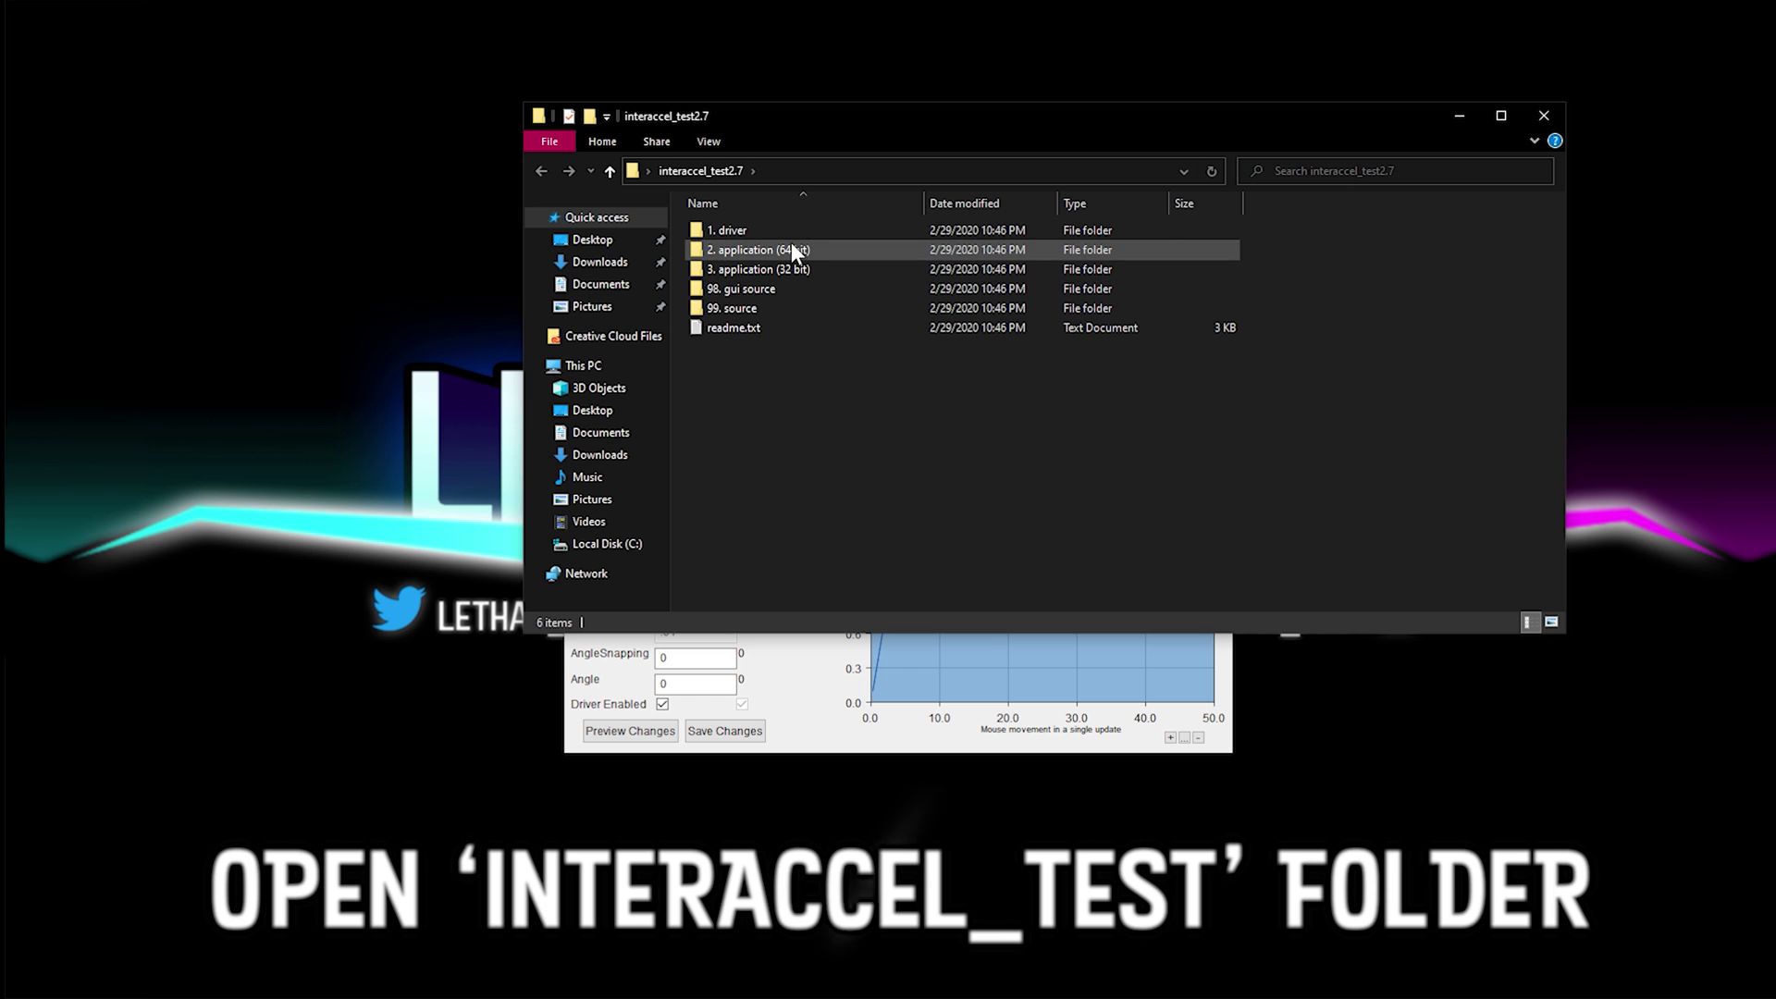
Step: Run driver_install.bat from the 1. driver folder as administrator, then return to interaccel_test2.7
double_click(746, 231)
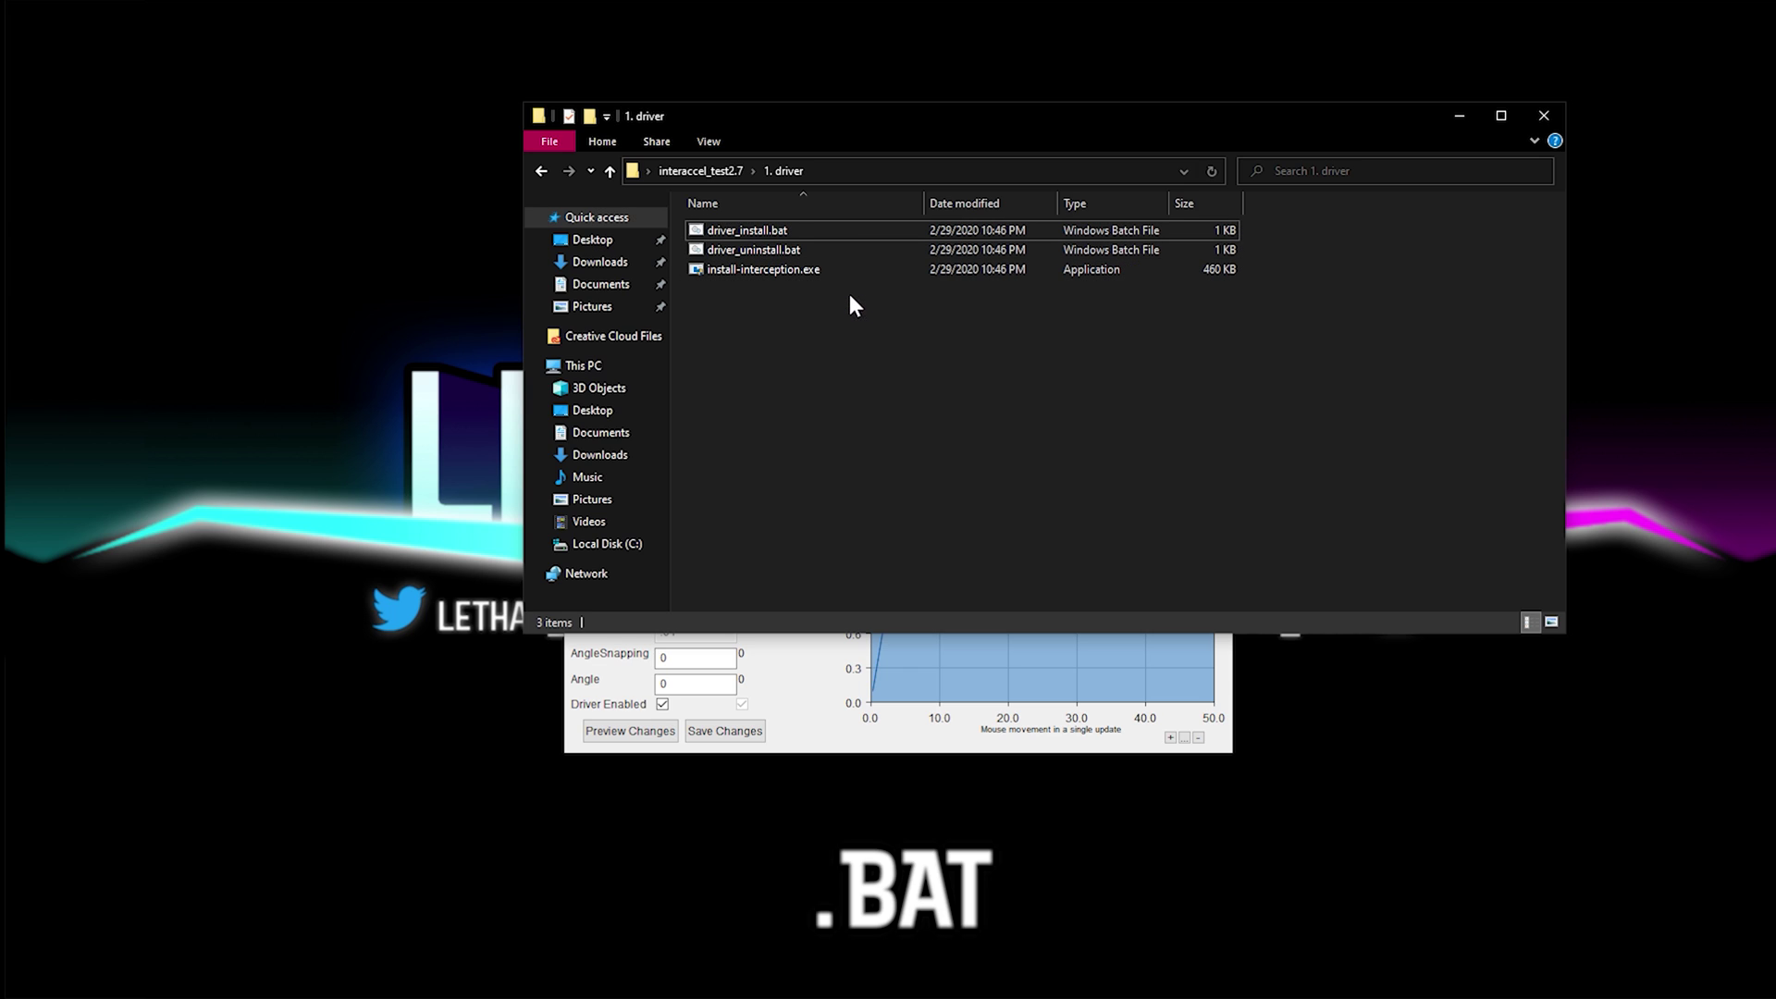
right_click(756, 227)
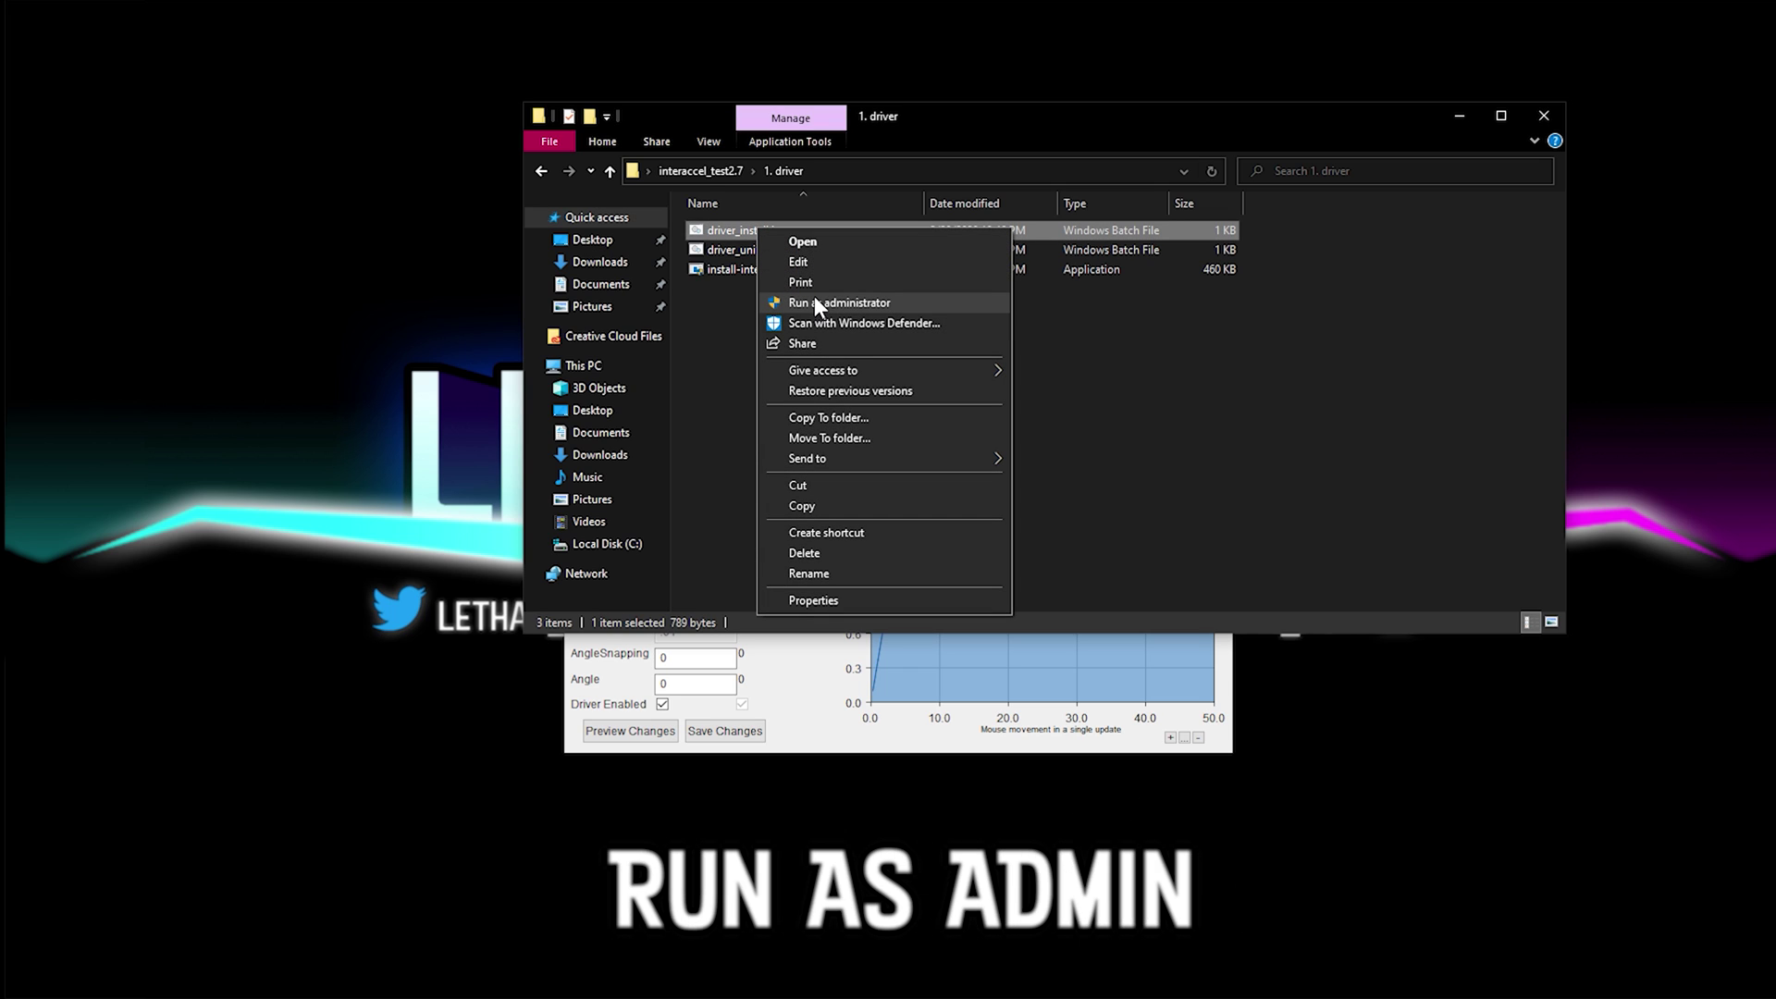
left_click(719, 366)
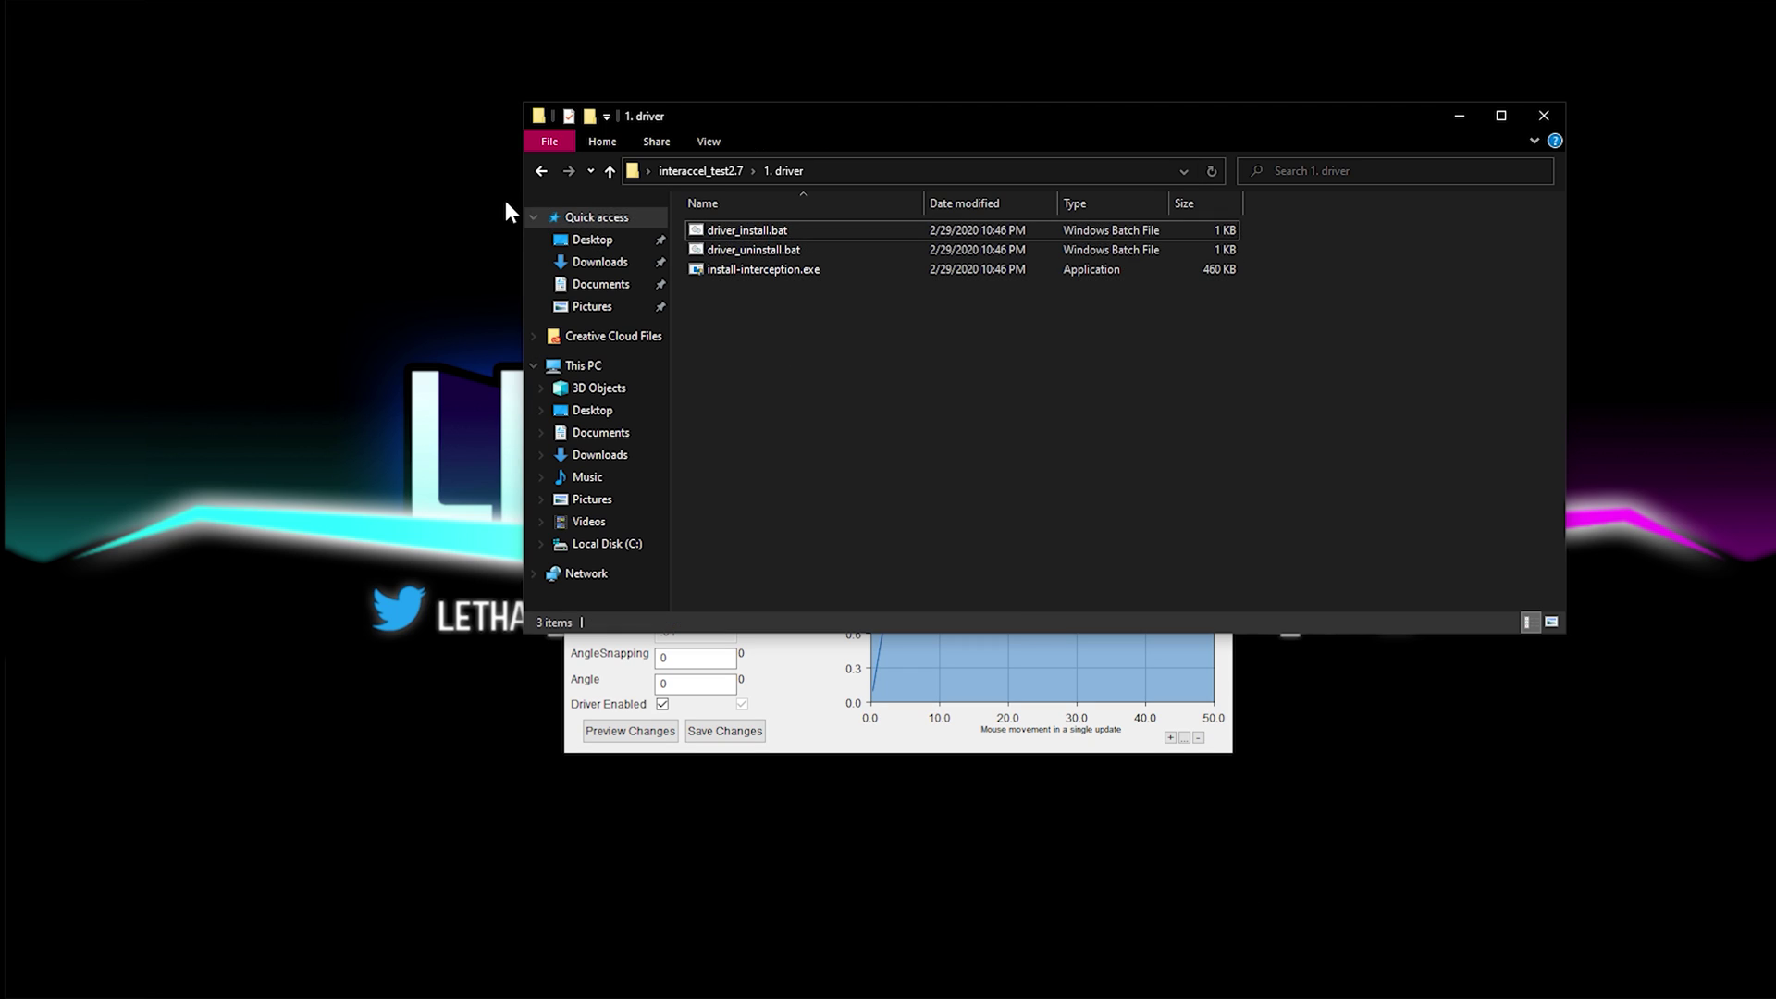
left_click(539, 171)
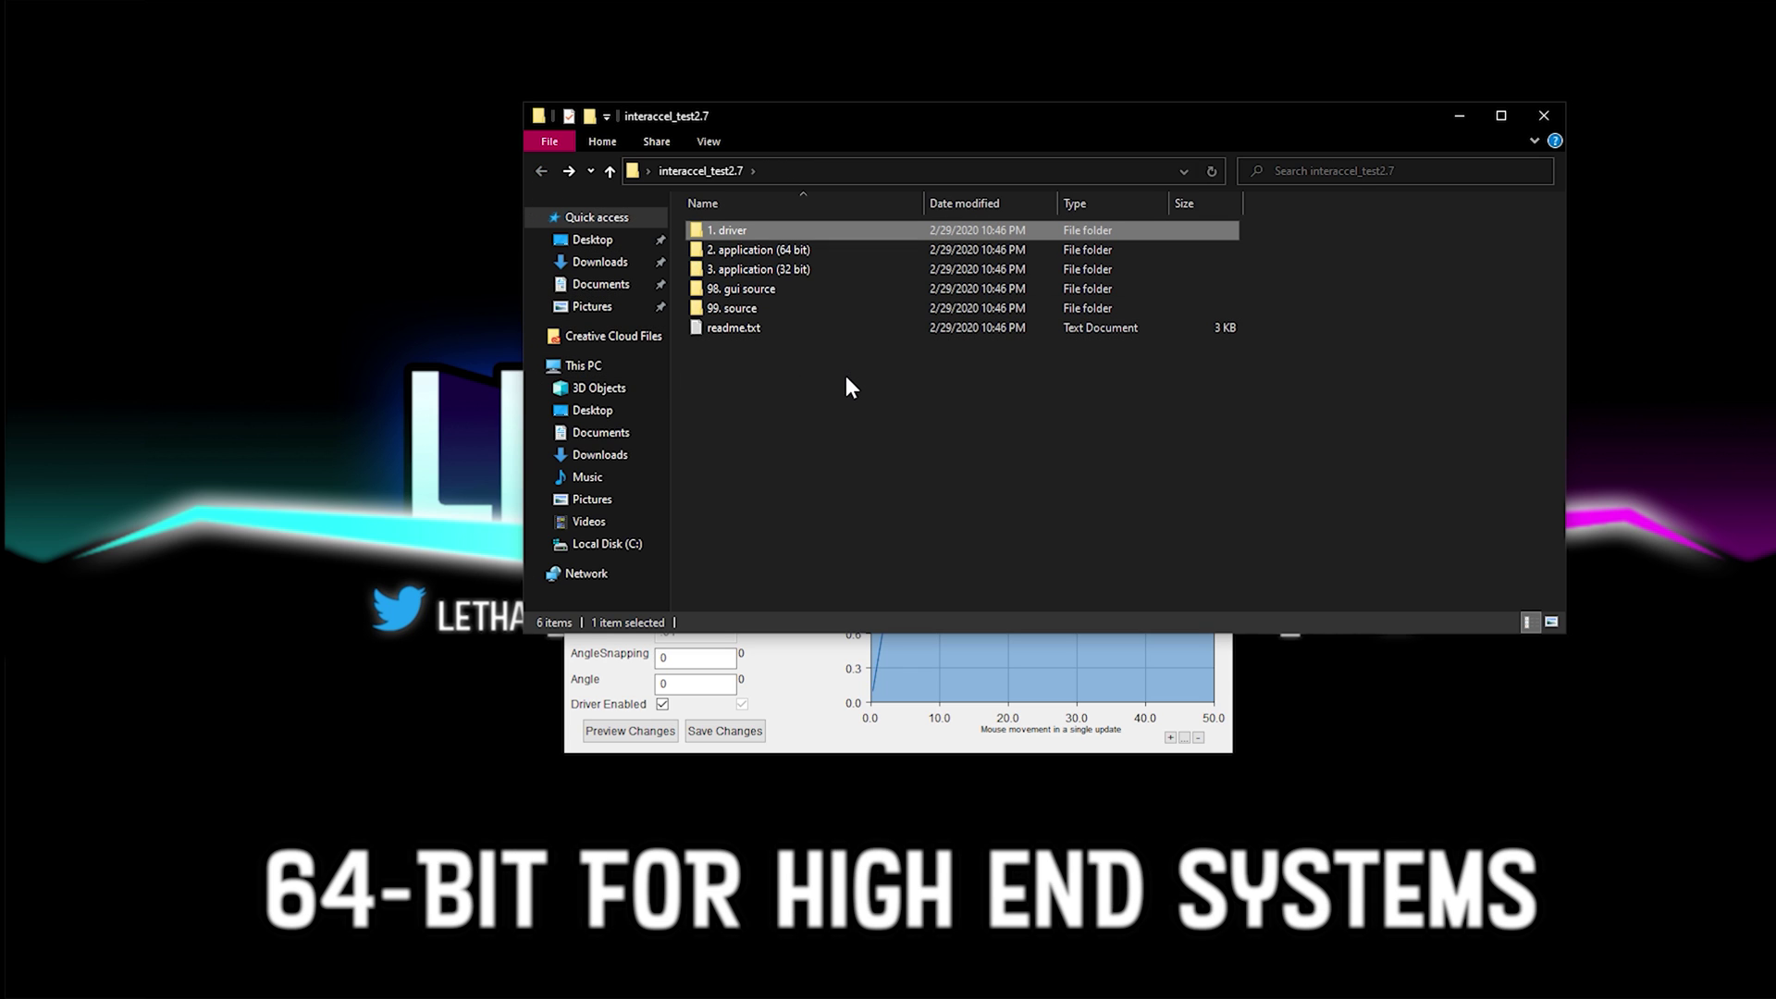
Step: In '3. application (32 bit)', set interGUI.exe's Compatibility option to Run this program as an administrator
double_click(794, 266)
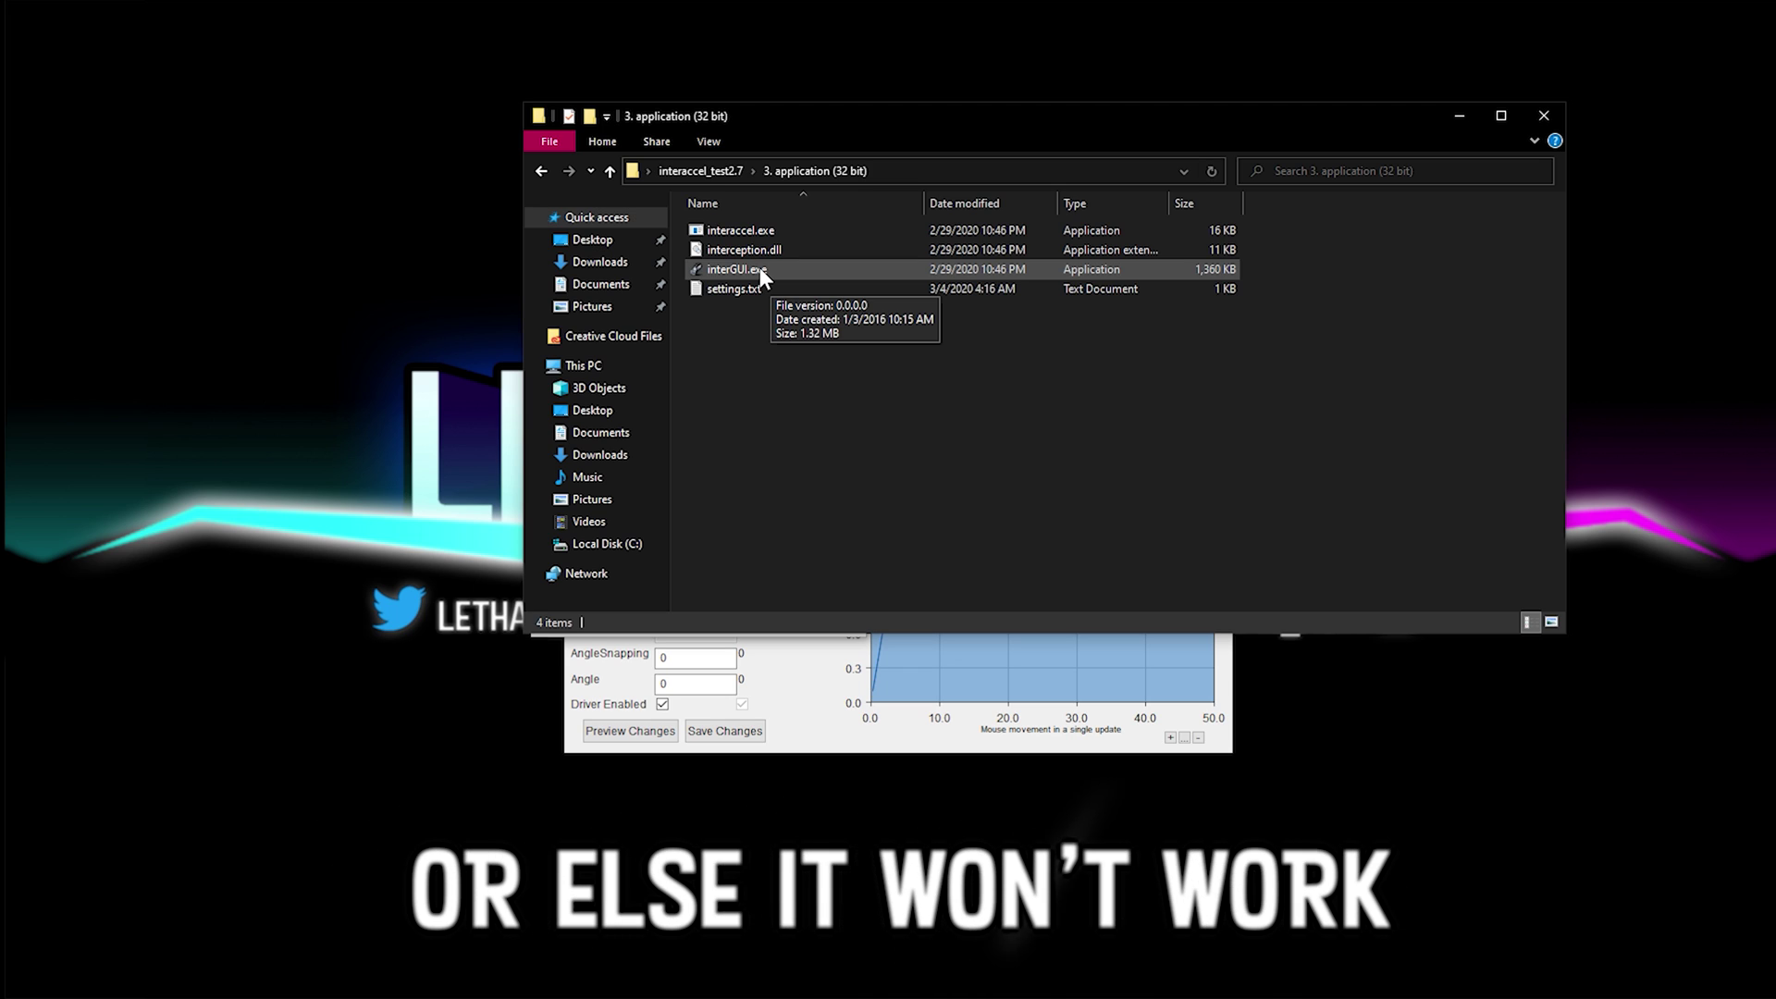
right_click(758, 268)
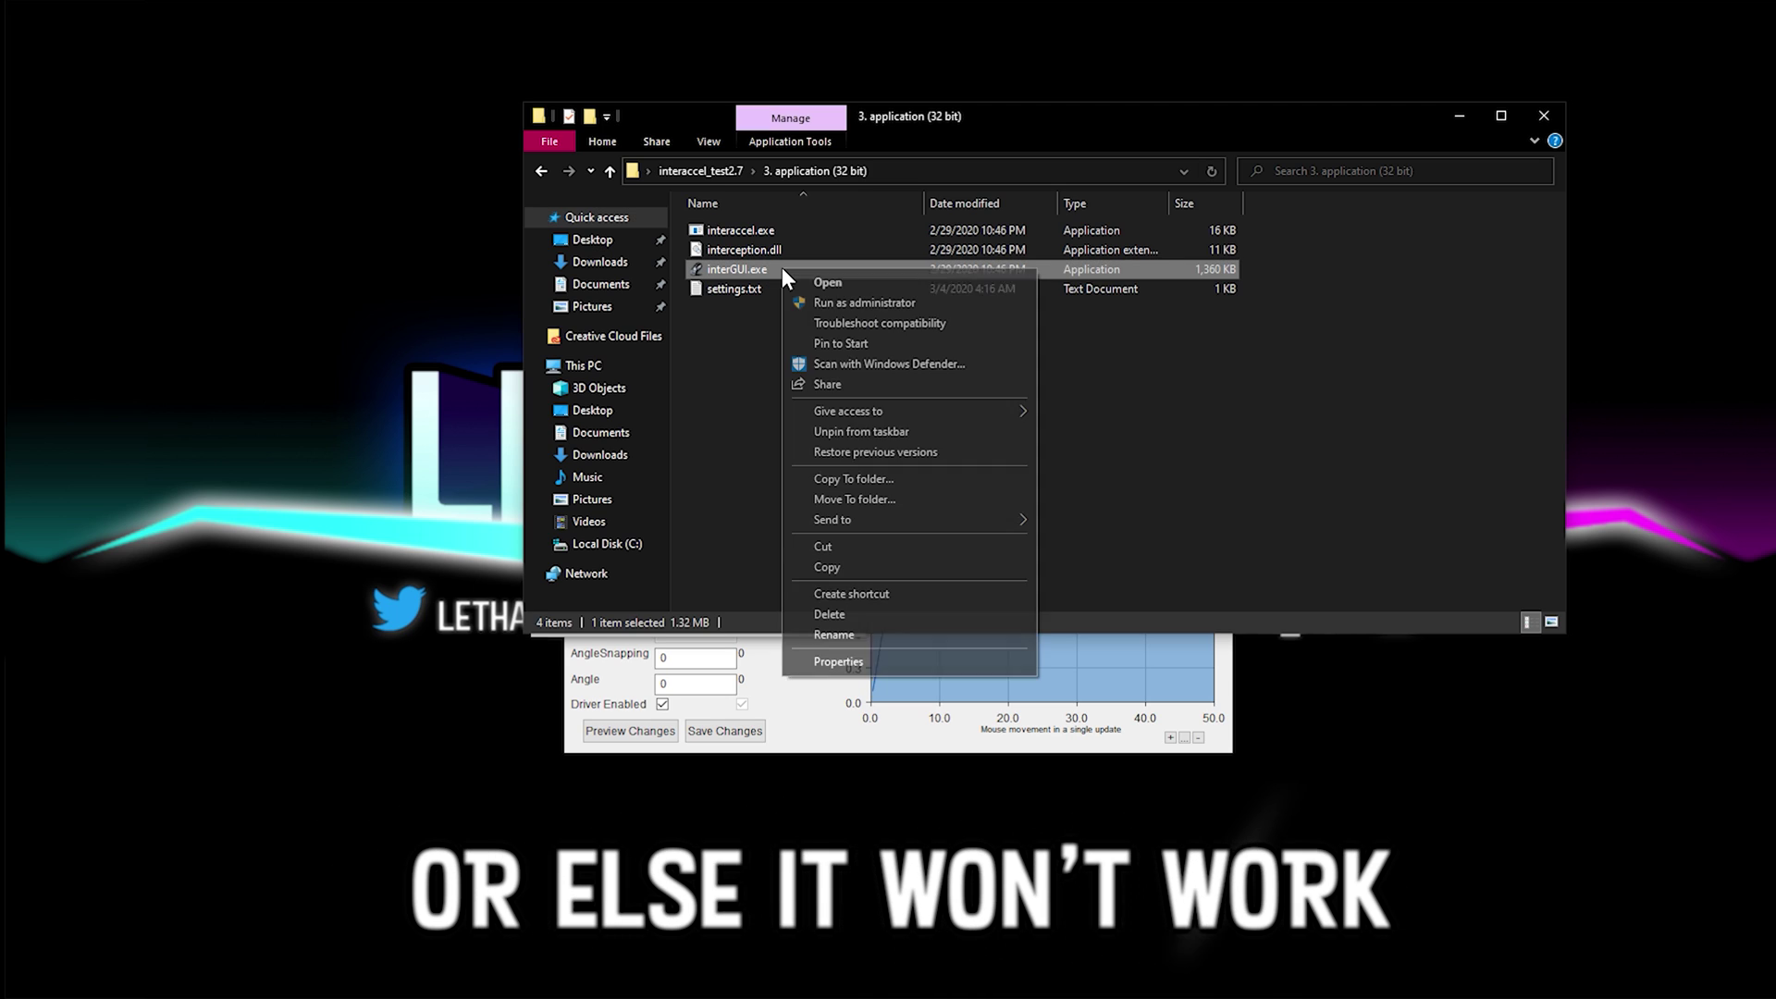
left_click(853, 653)
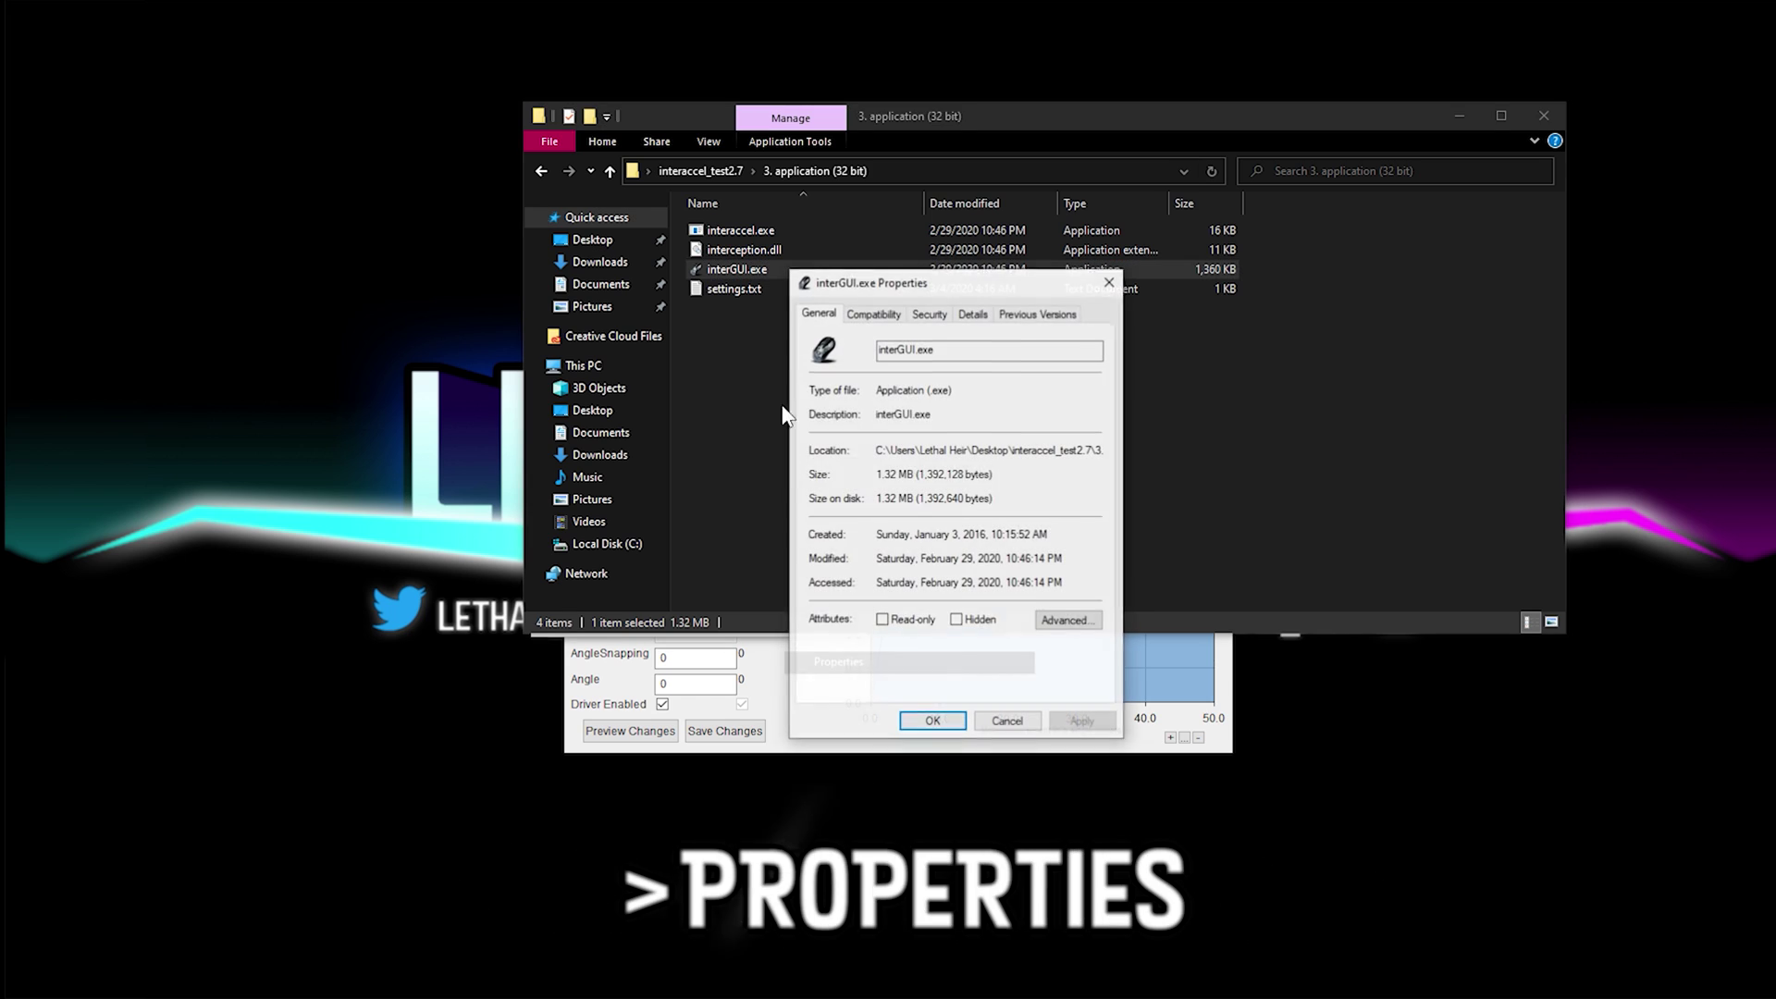
left_click(895, 315)
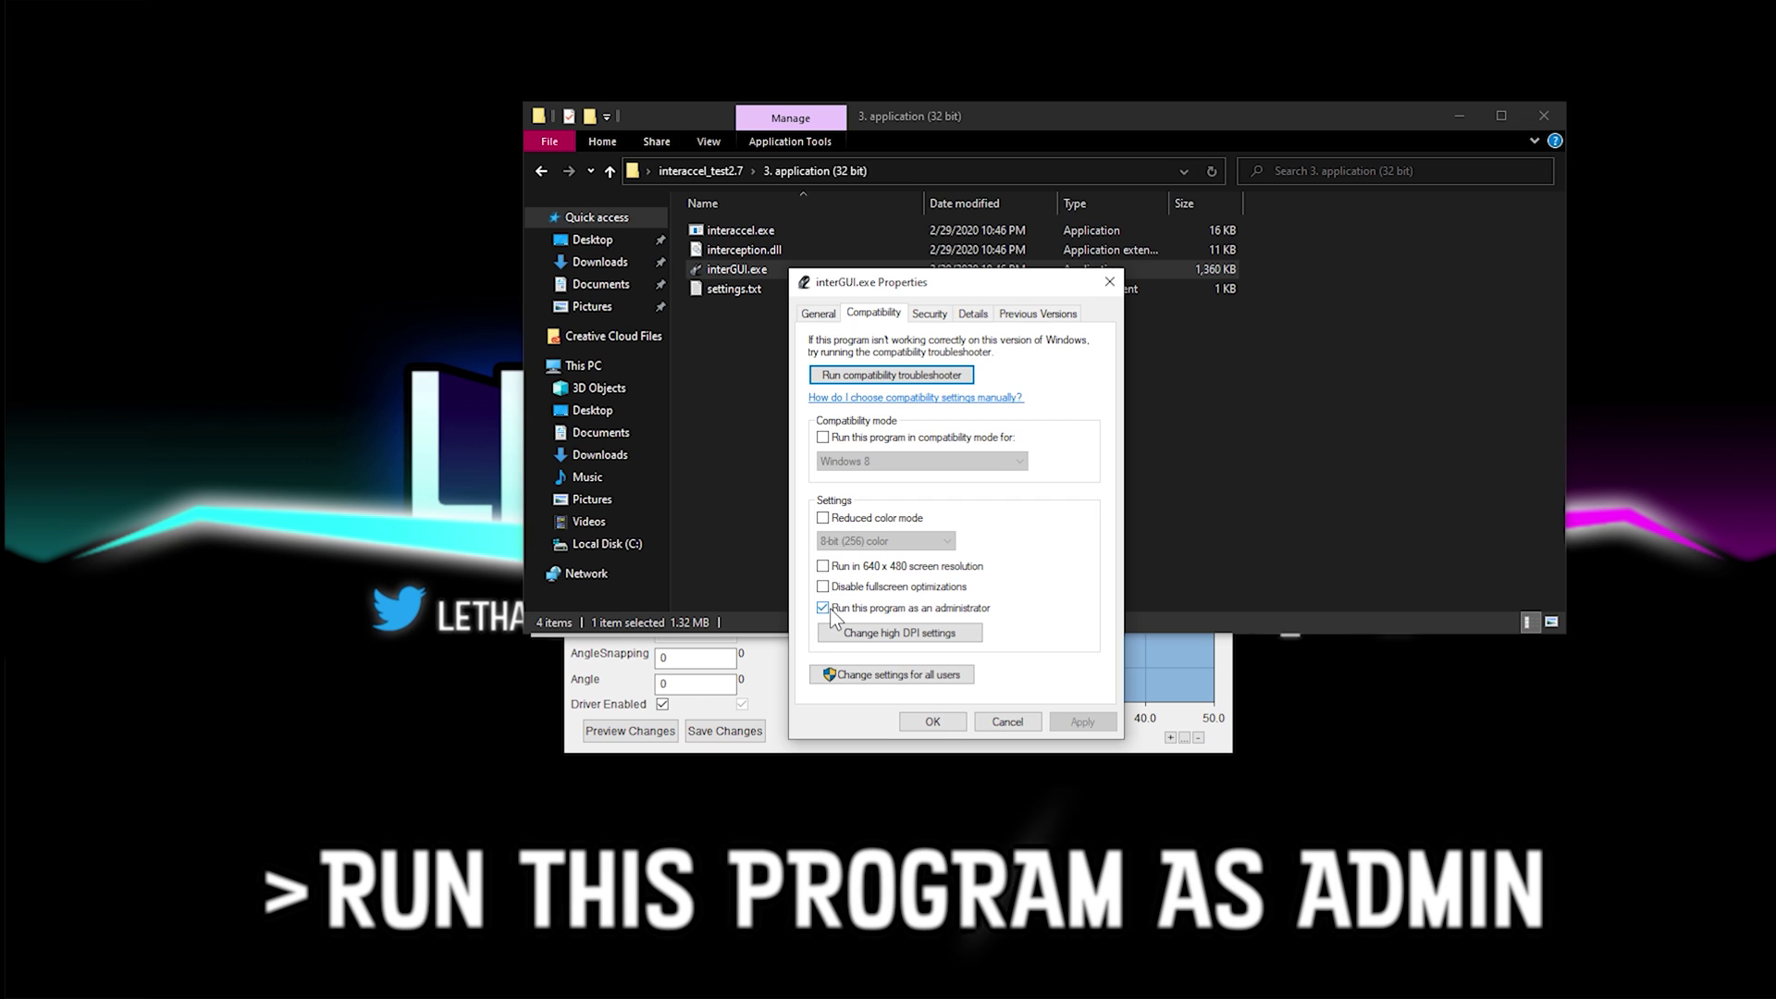
left_click(932, 721)
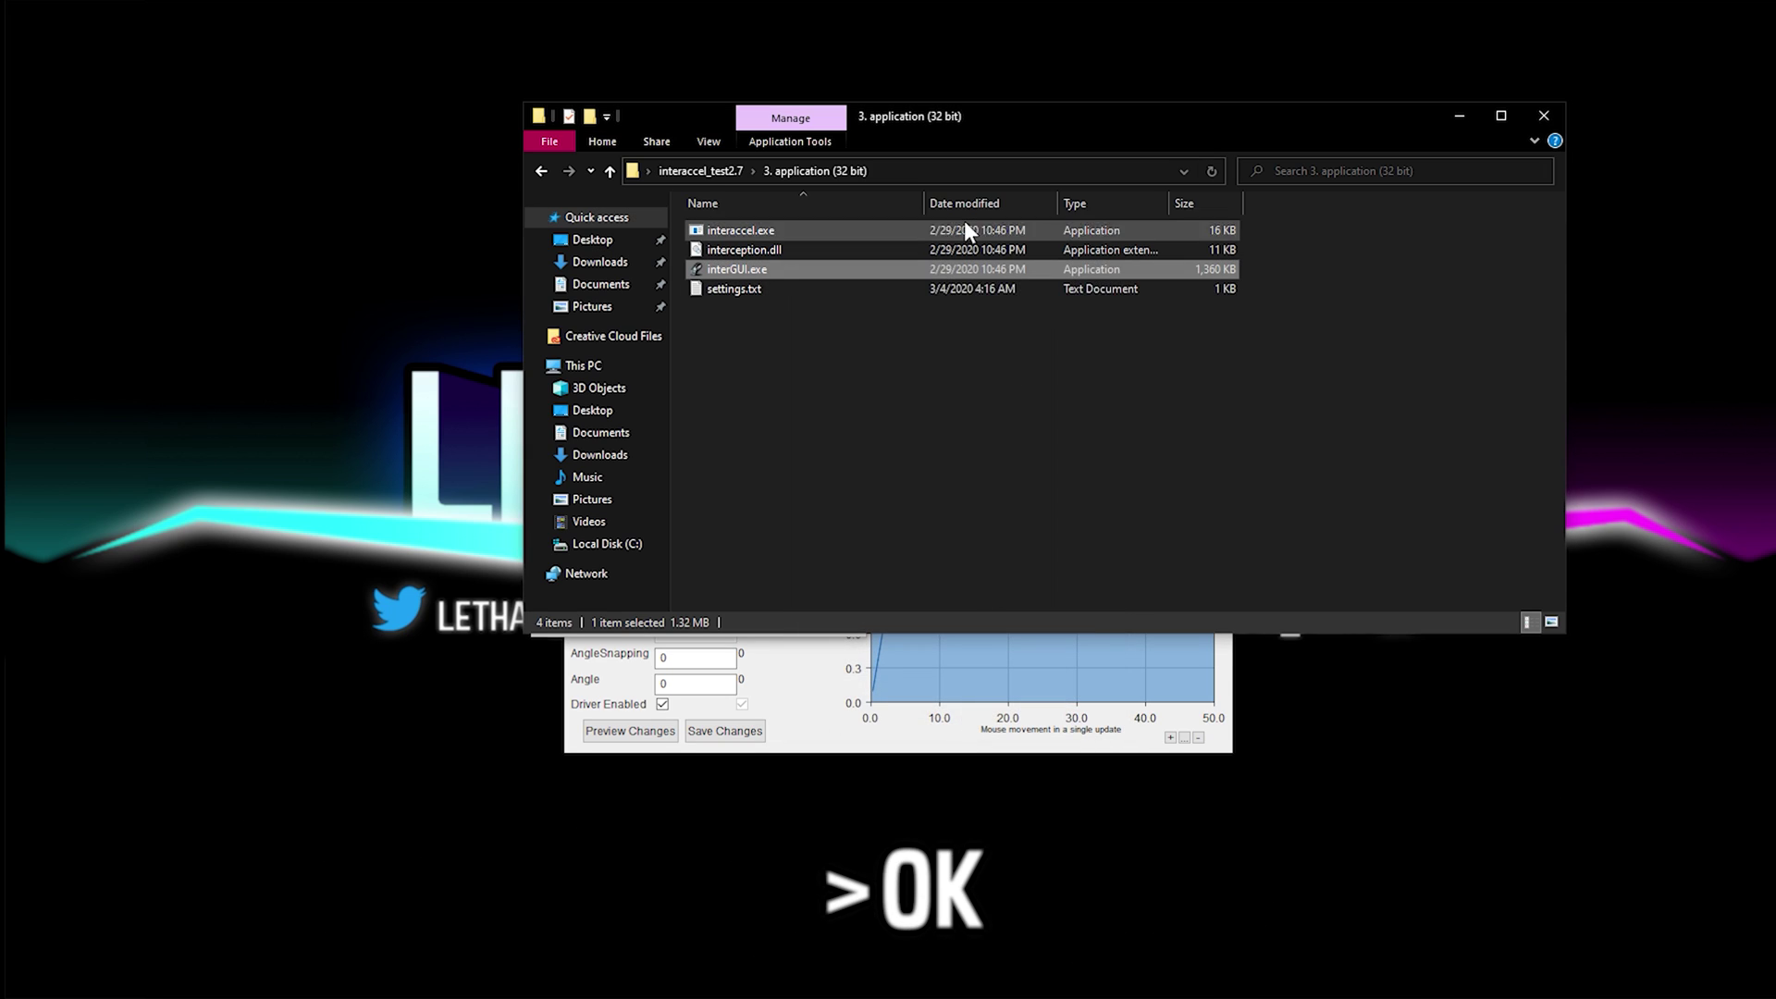
Step: Unpin and re-pin interGUI.exe to the taskbar, then close the Explorer window
right_click(766, 268)
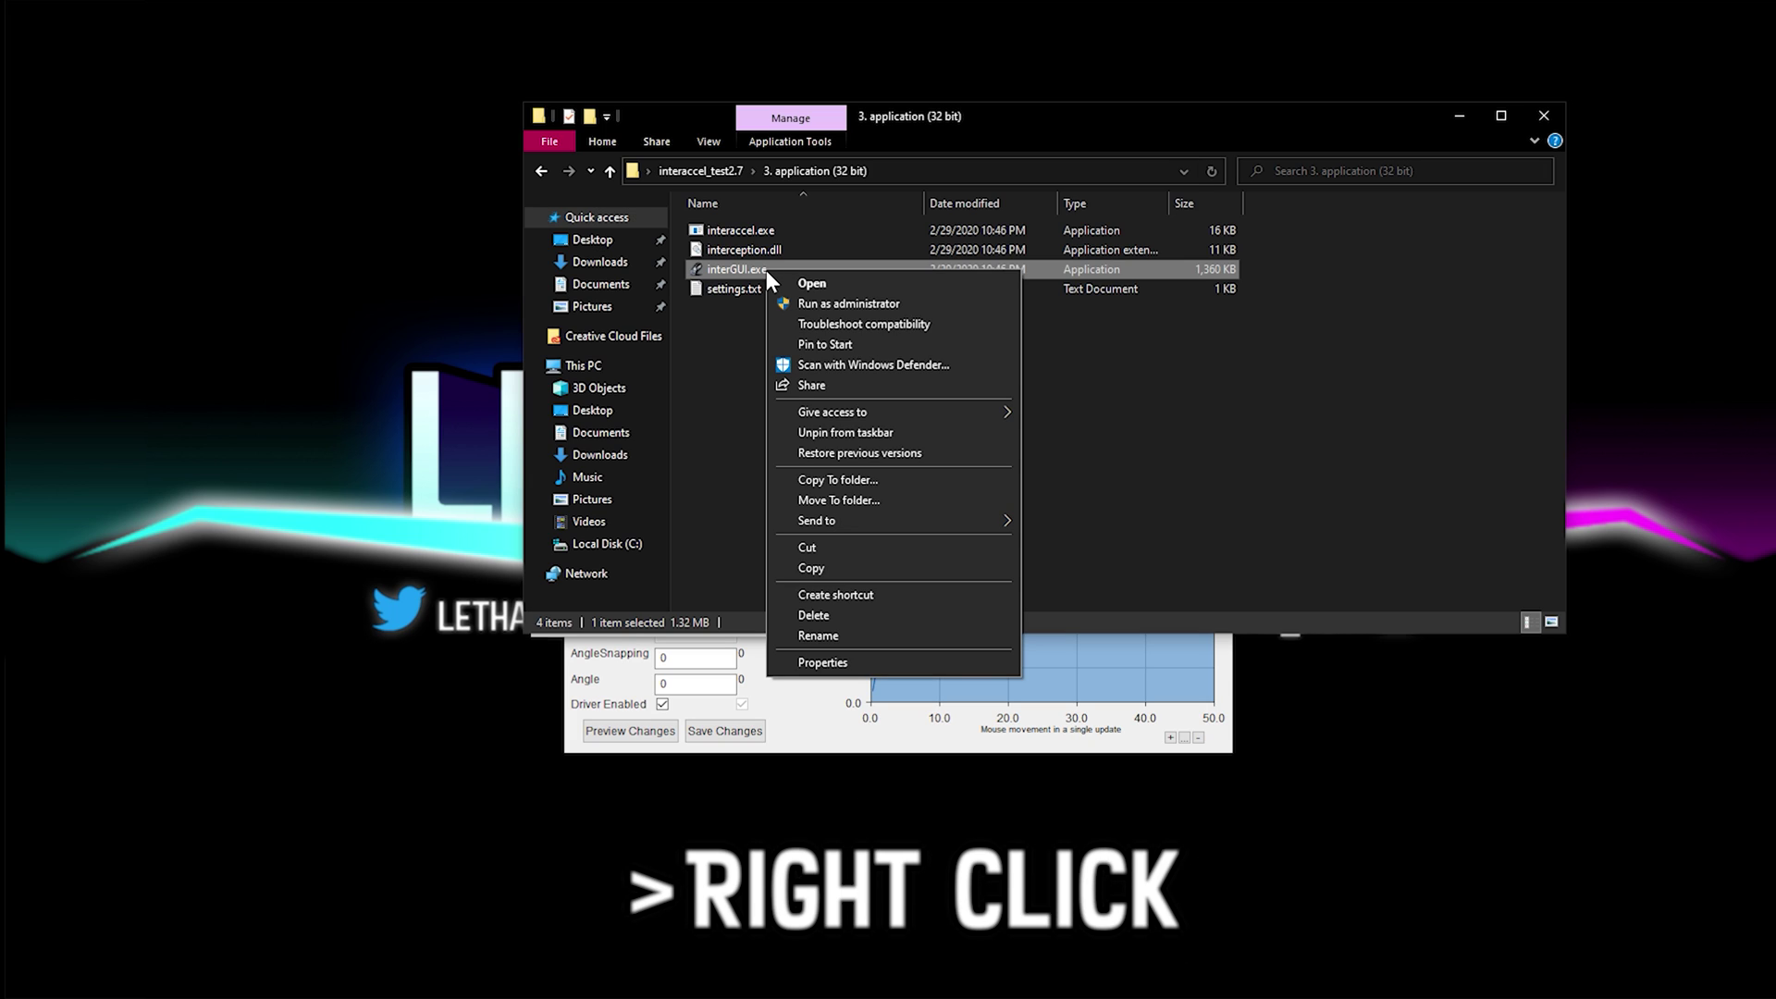
left_click(851, 432)
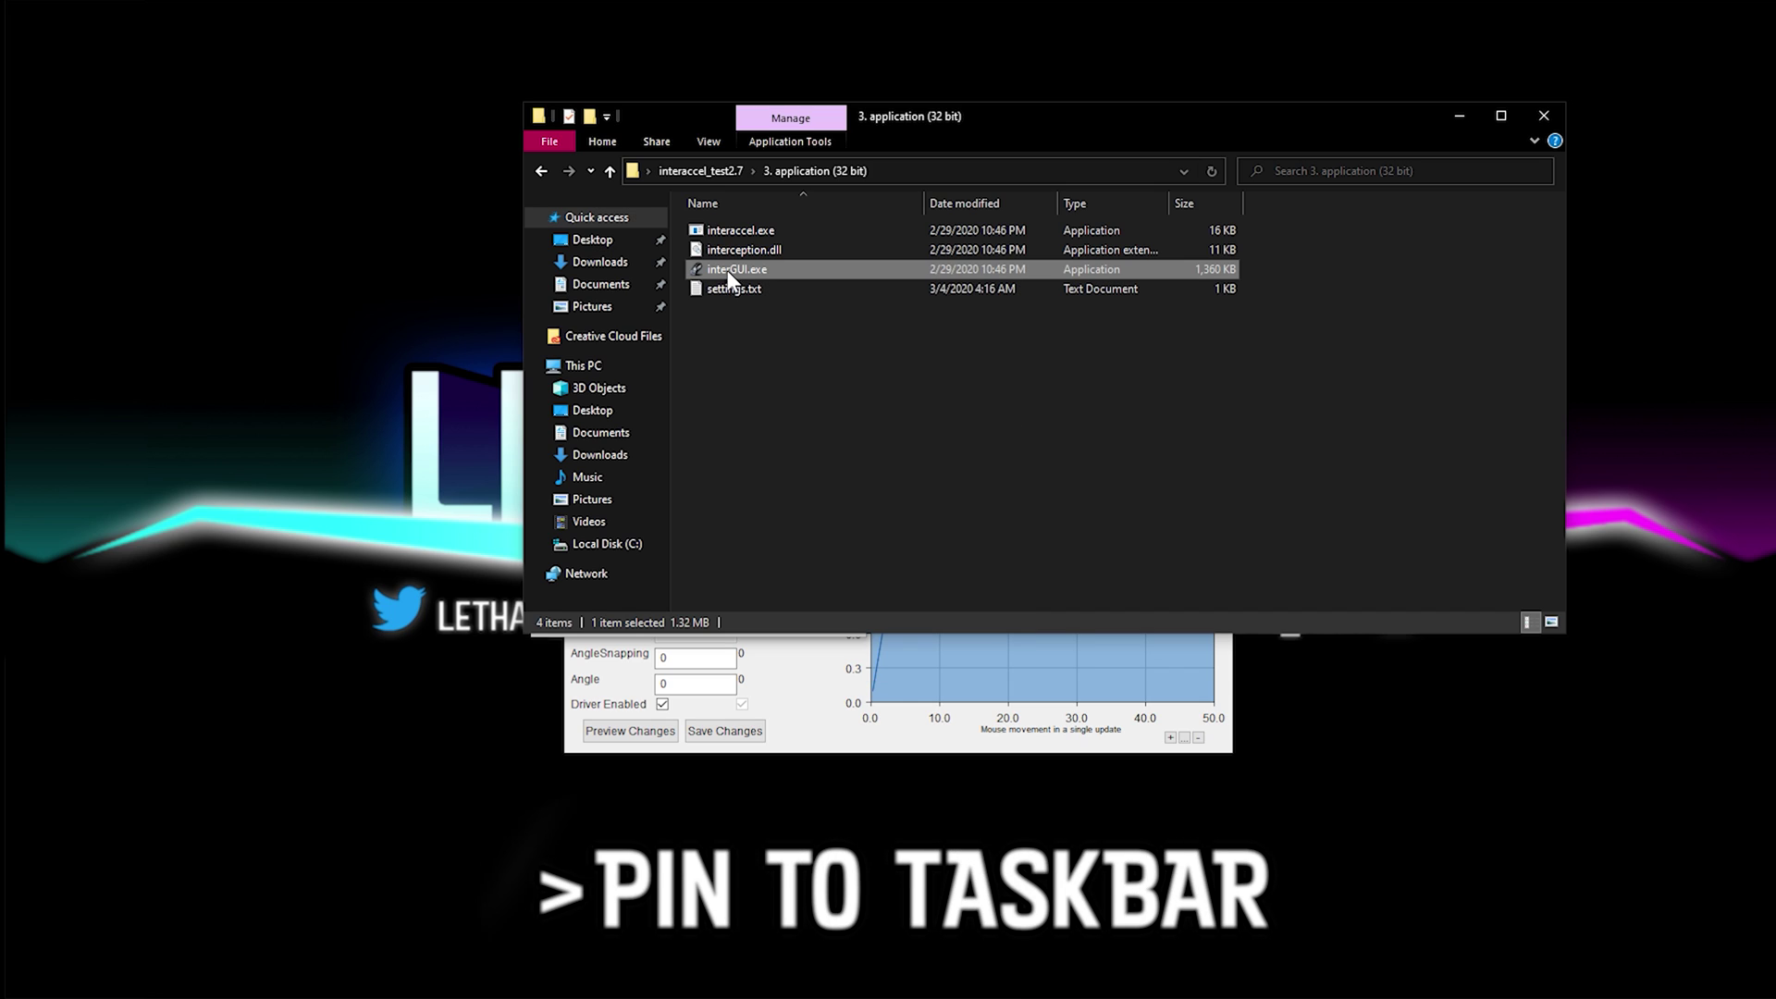
right_click(741, 268)
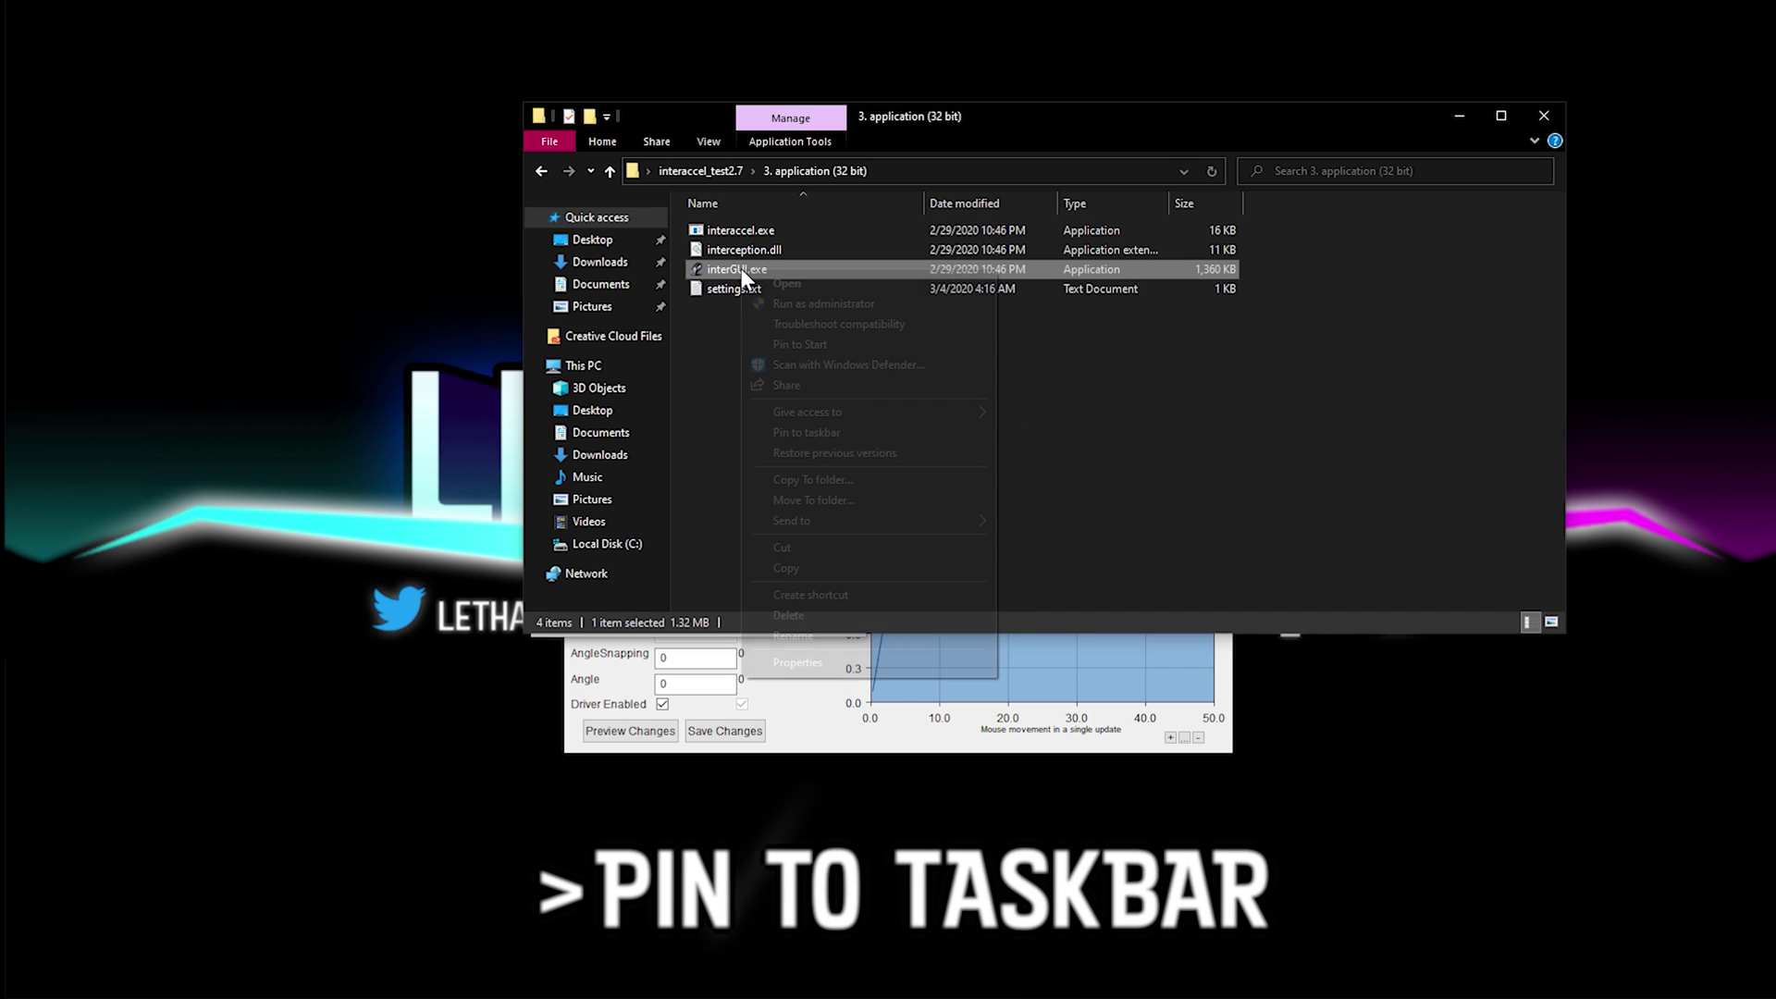
left_click(832, 431)
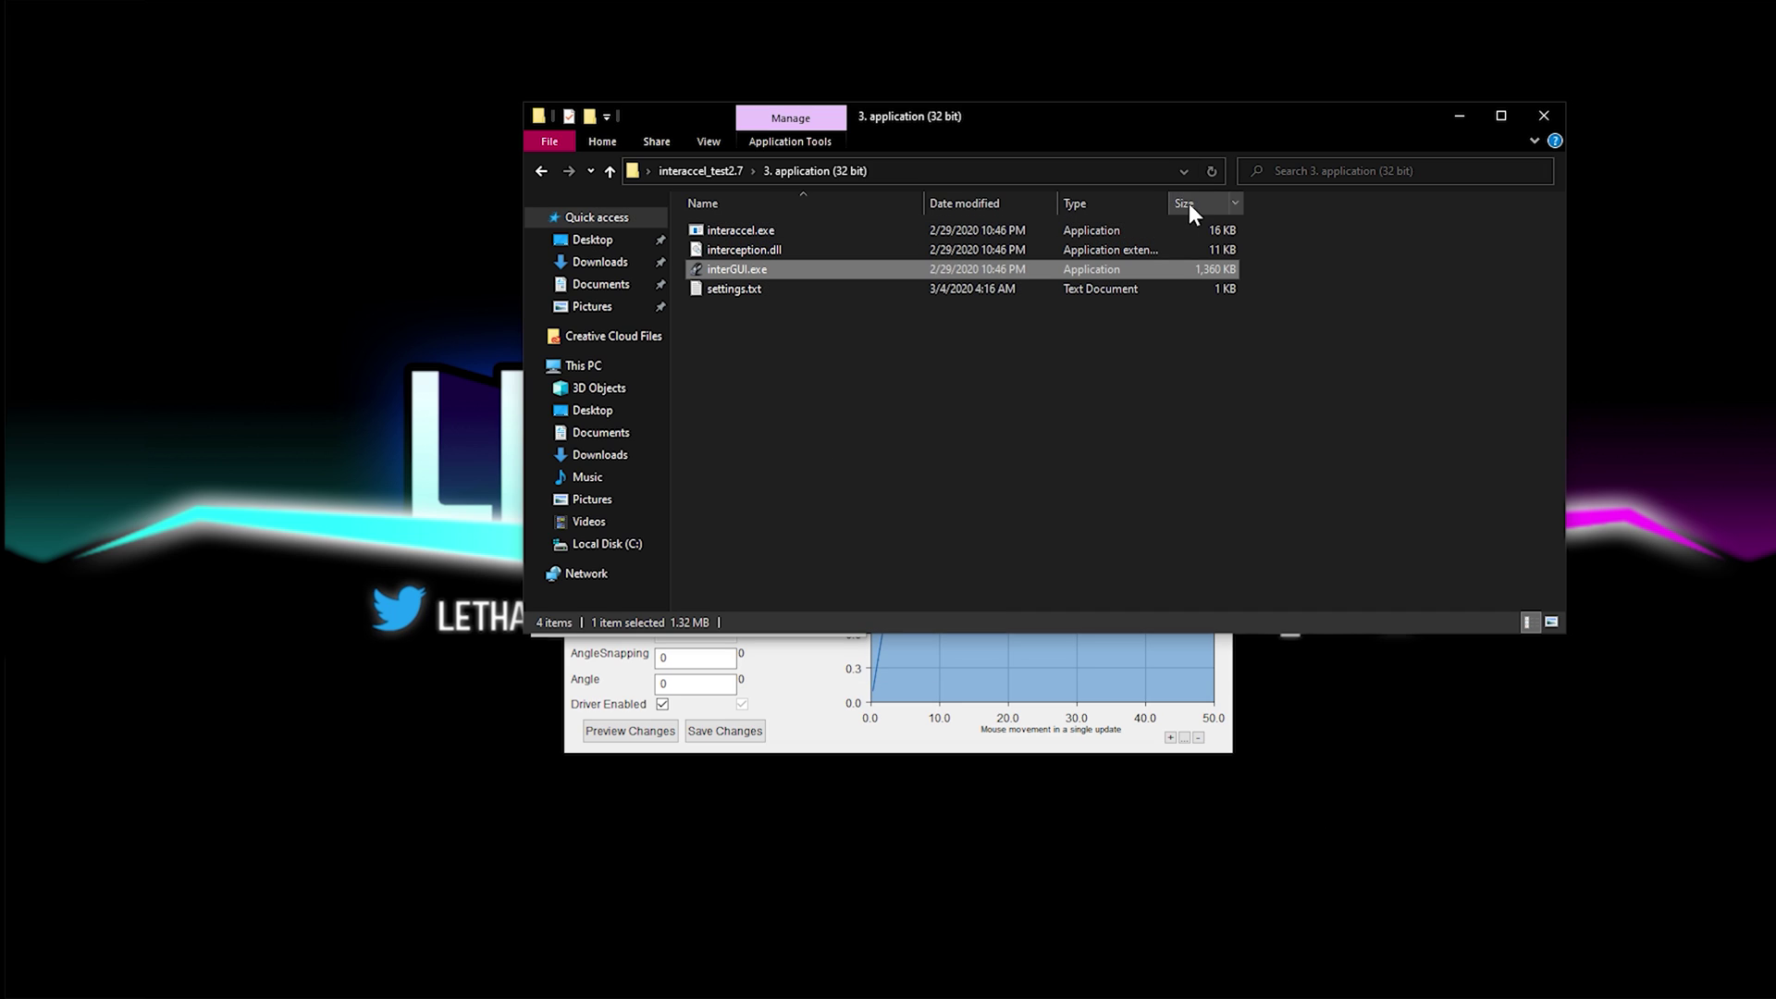
left_click(1547, 118)
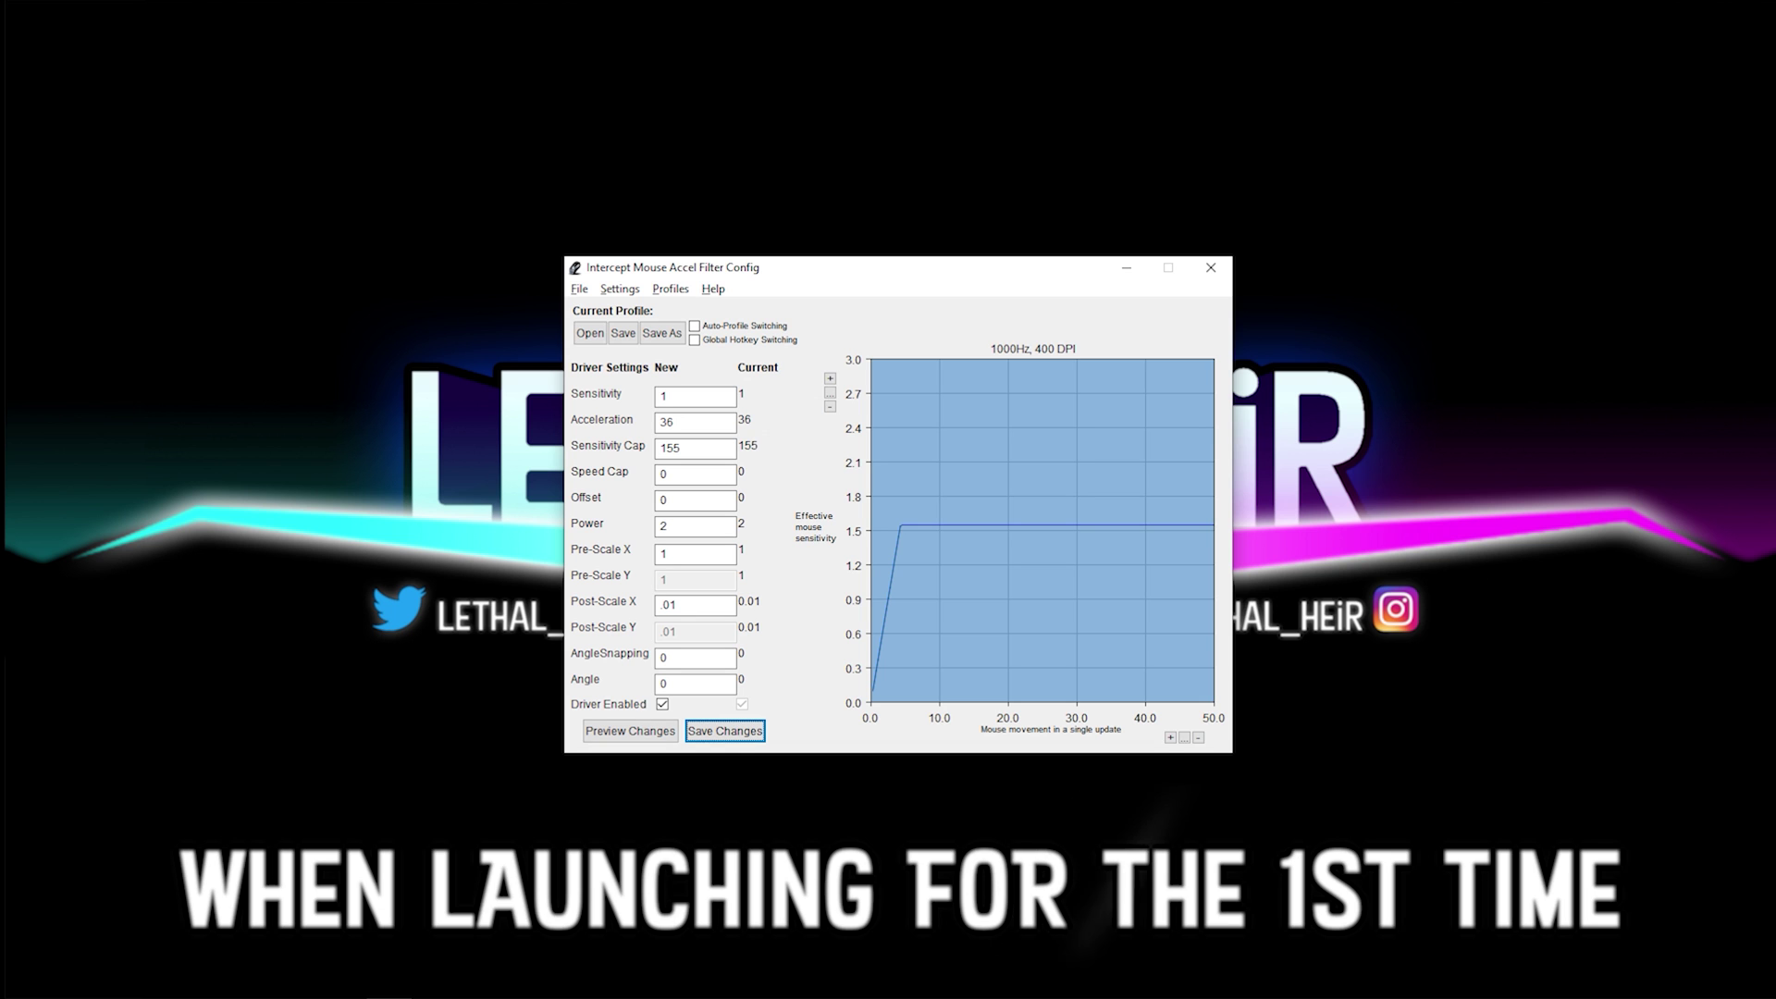
left_click(583, 291)
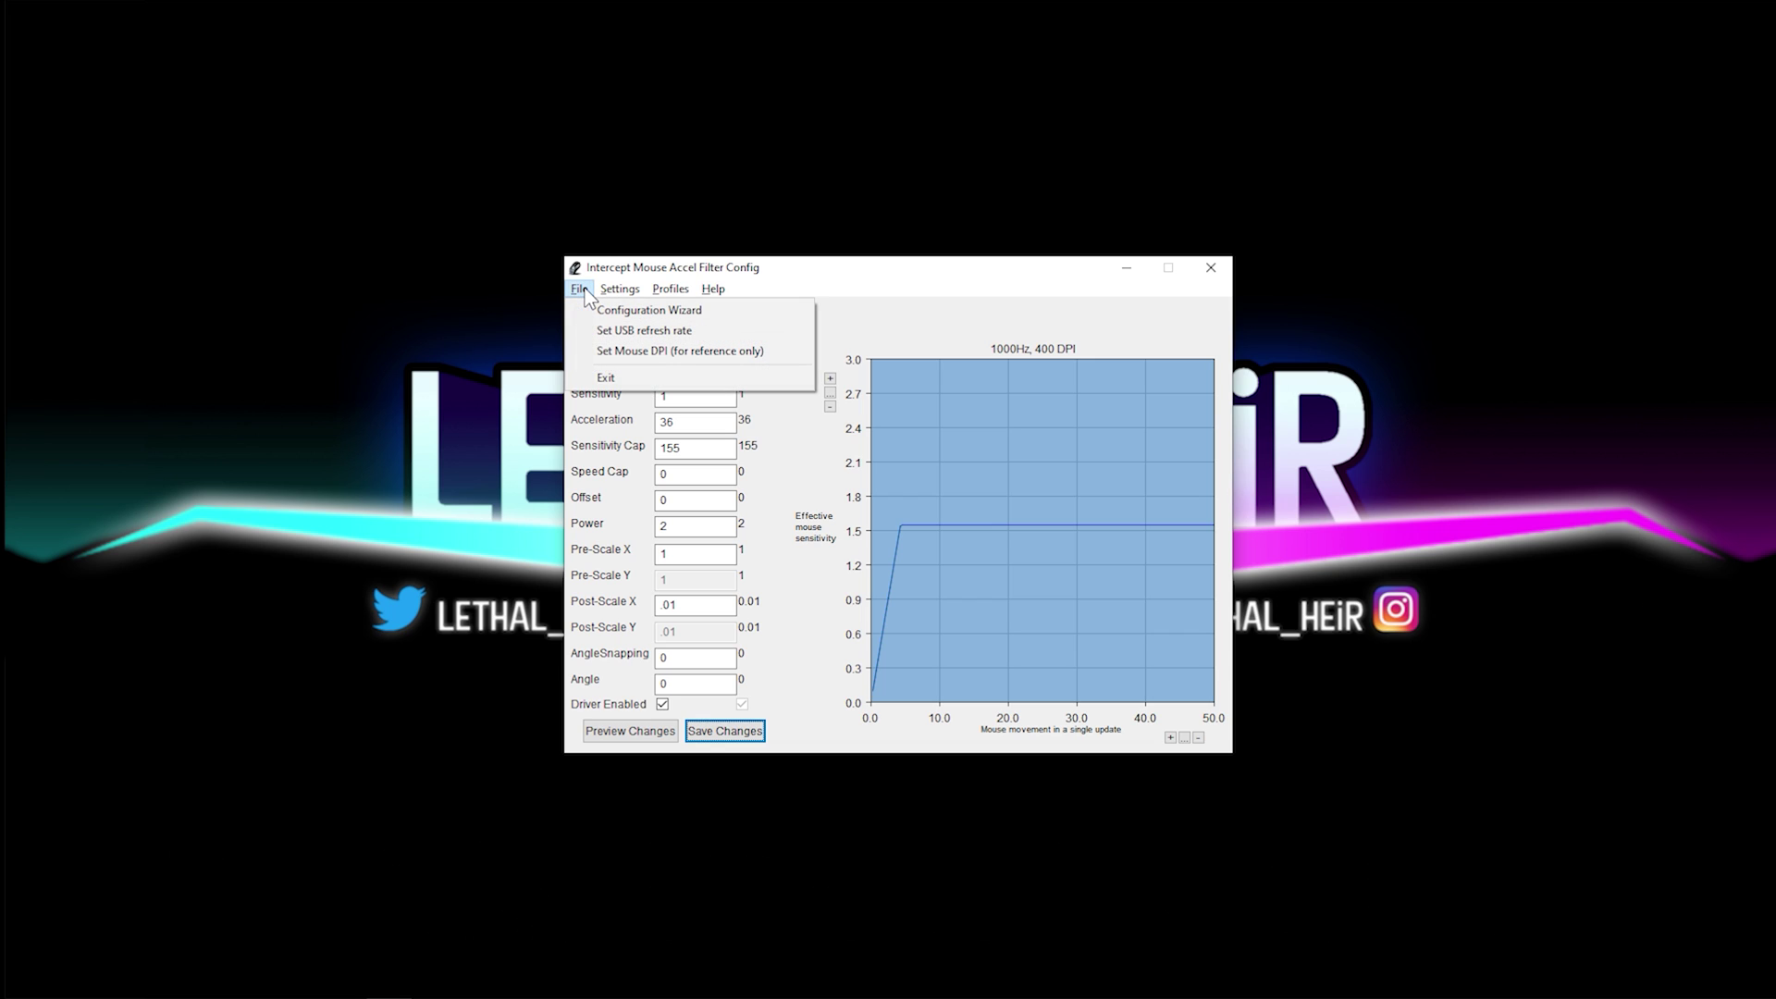
left_click(644, 331)
left_click(990, 424)
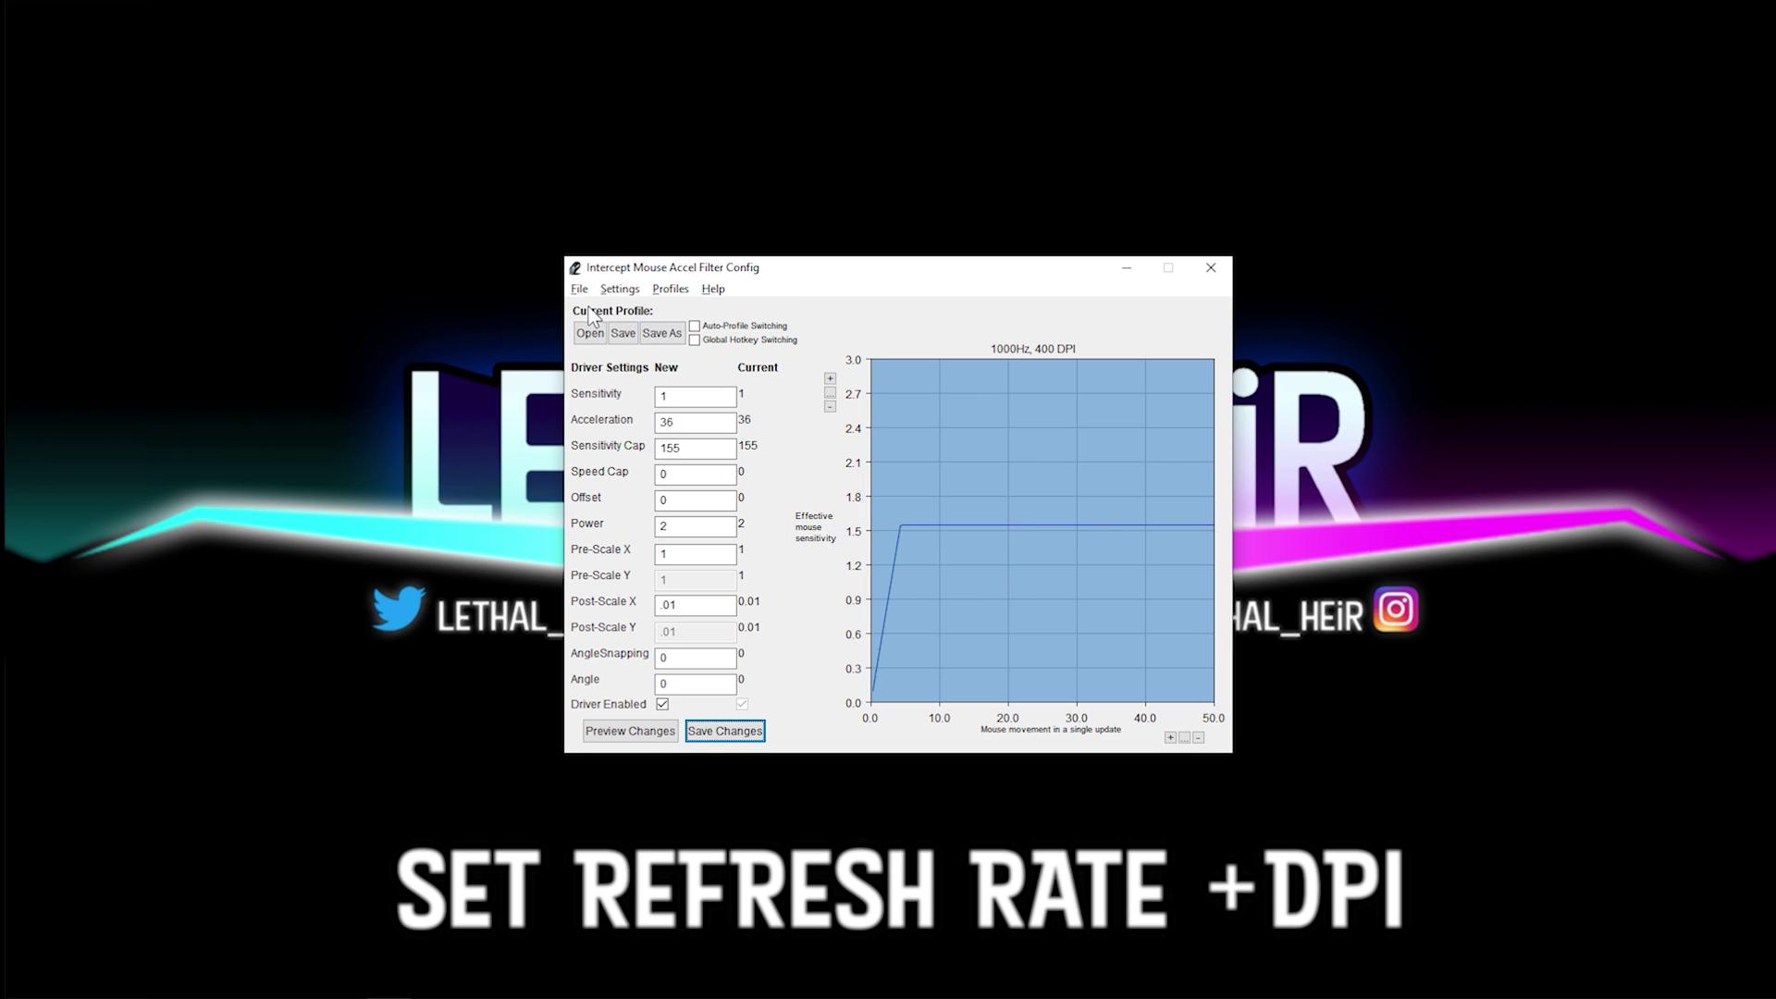
left_click(579, 288)
left_click(648, 350)
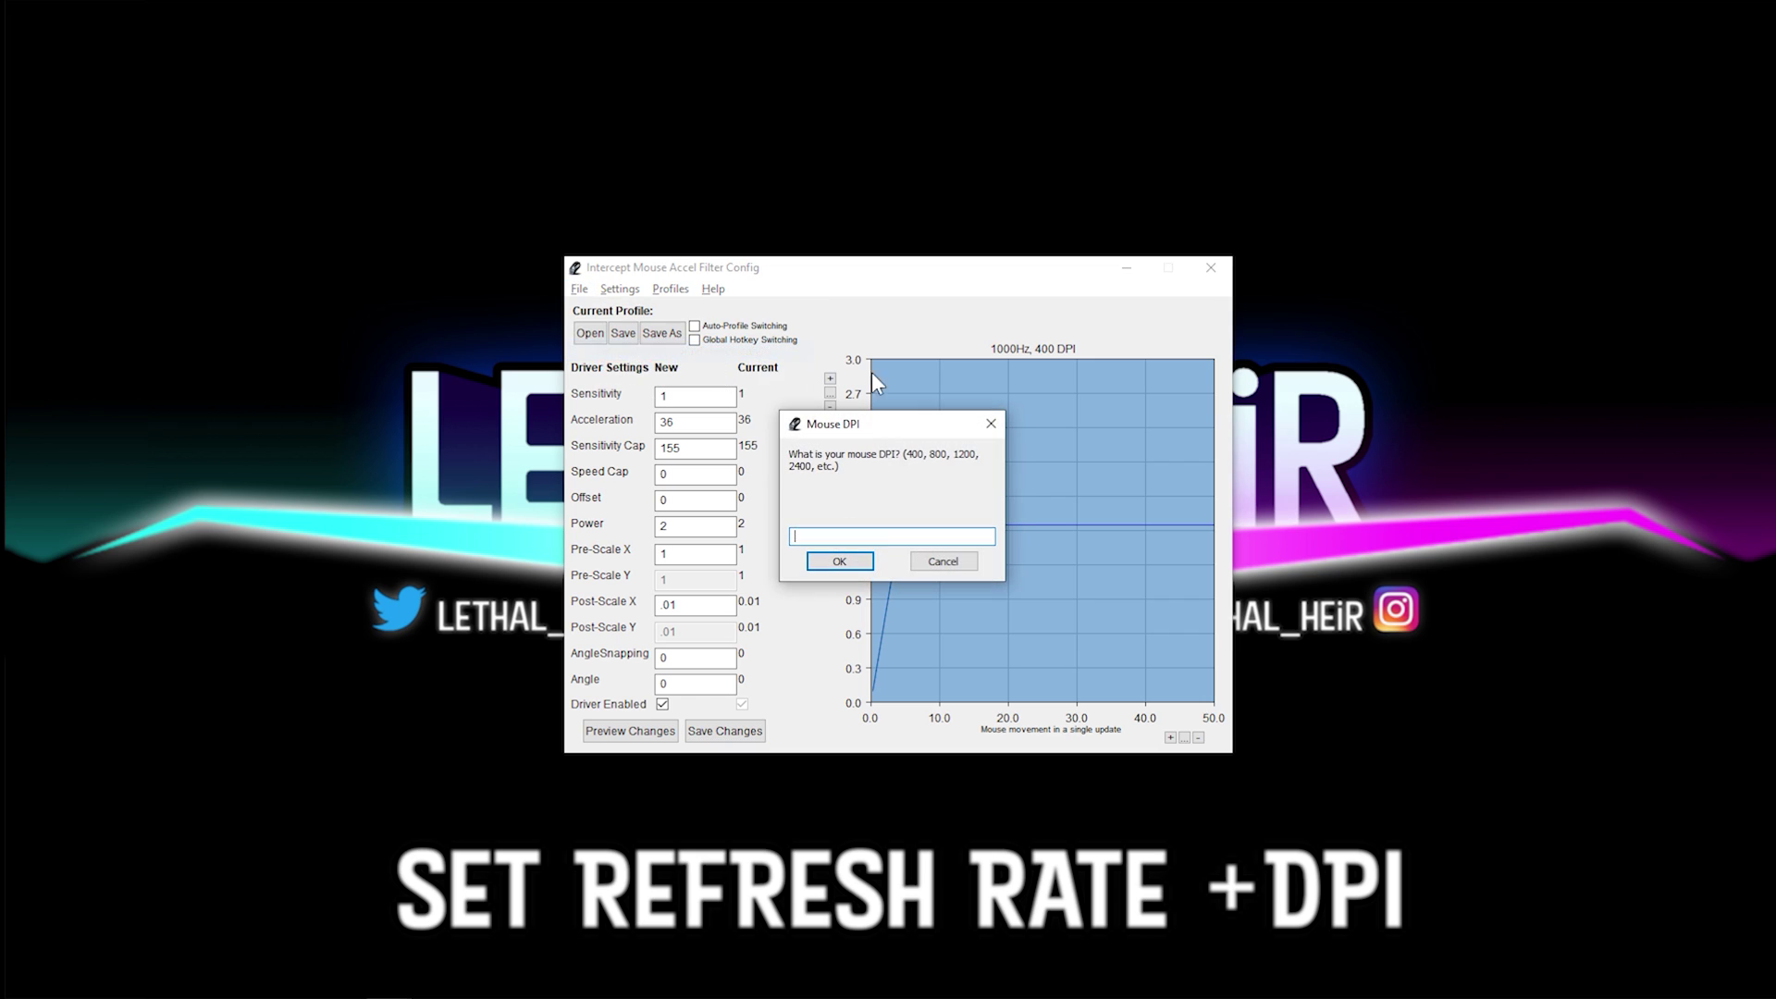
left_click(990, 424)
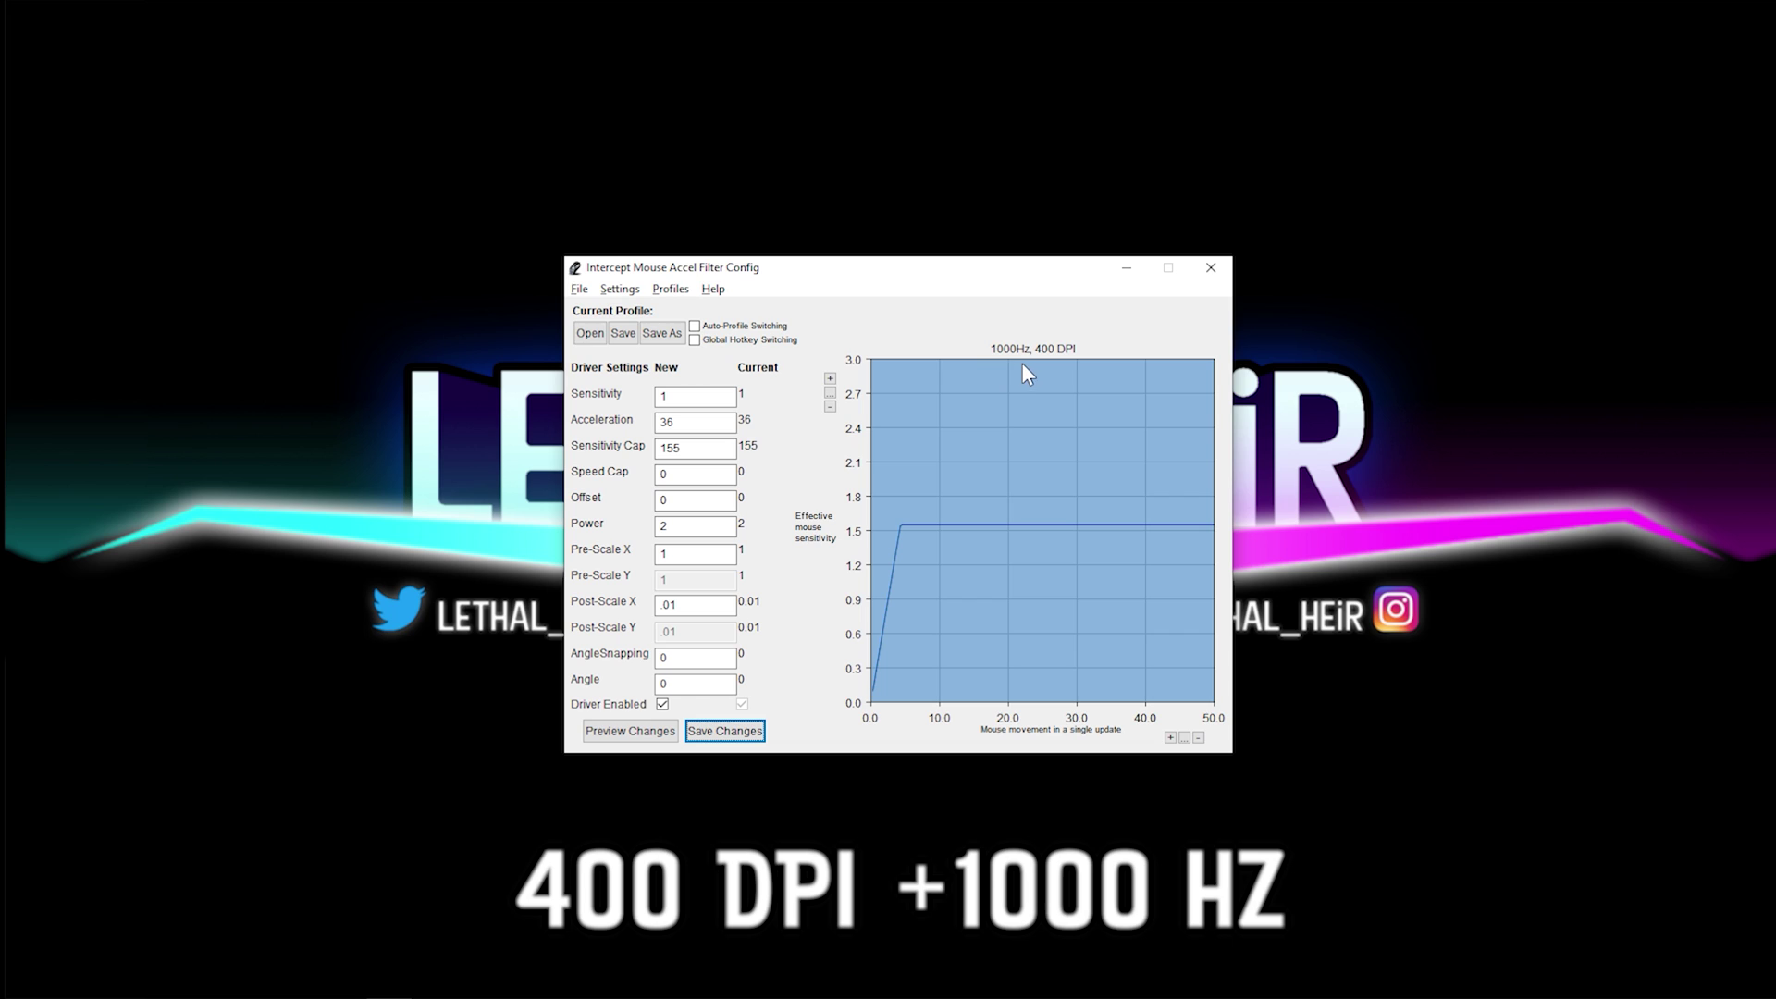
key("shift+Tab")
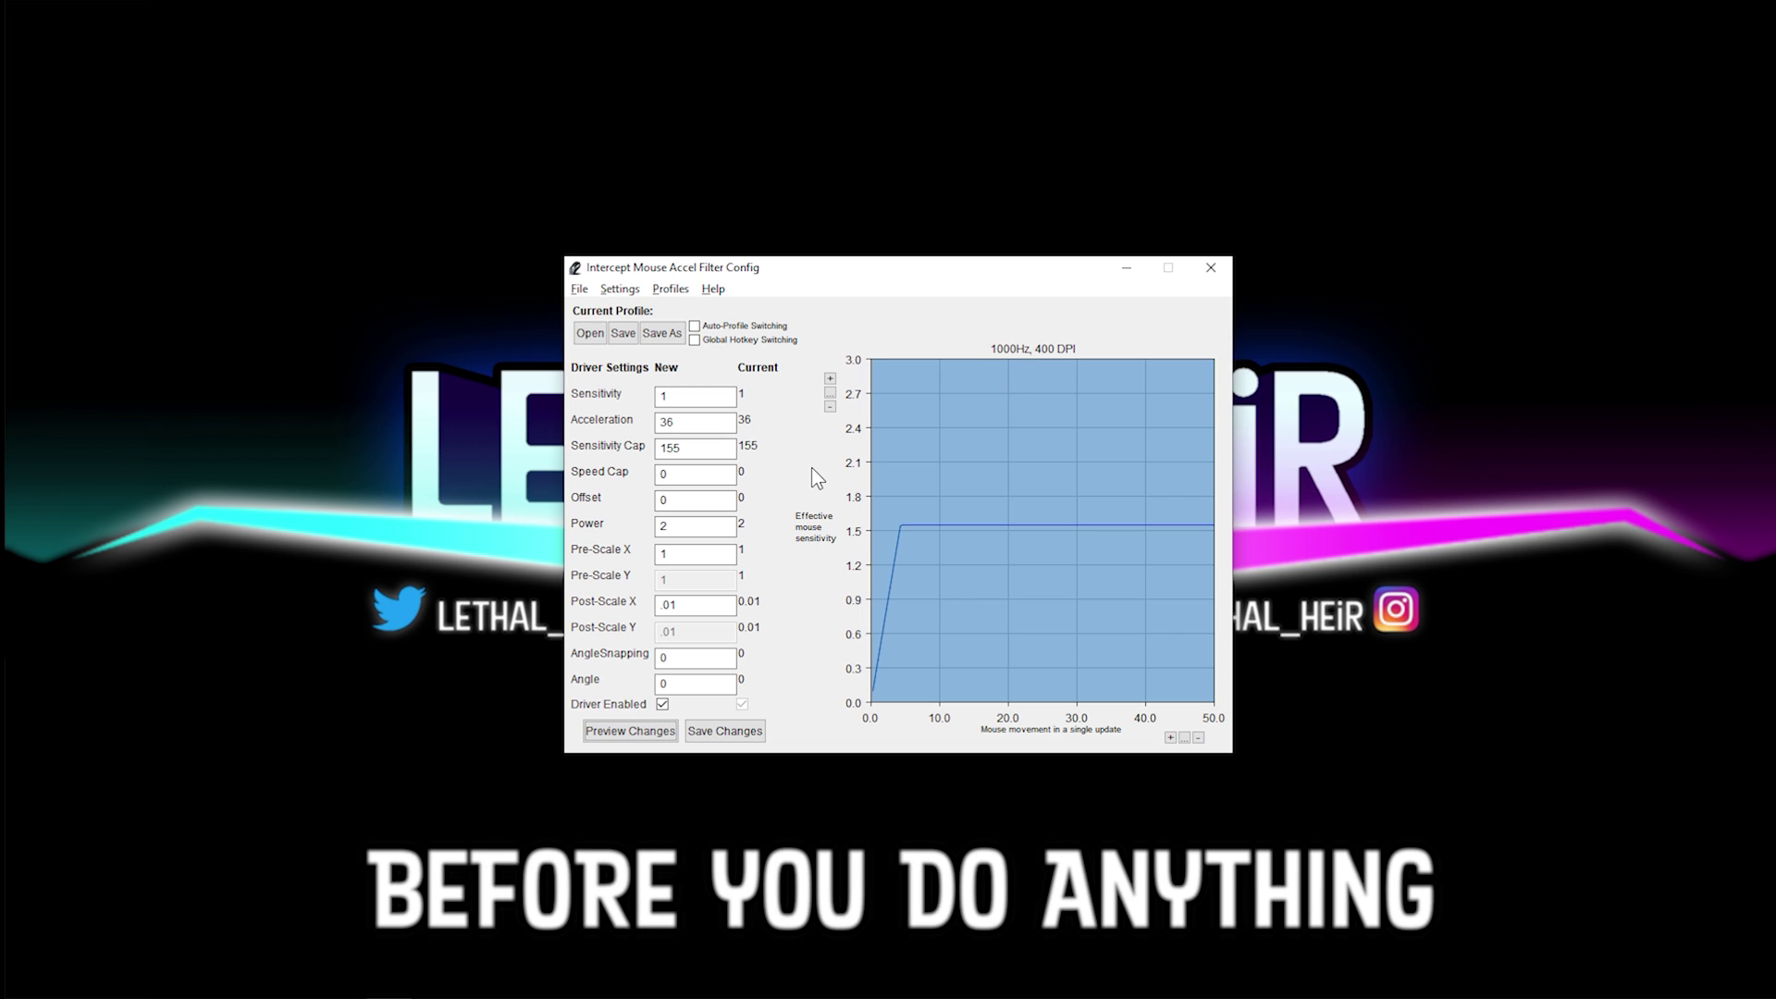
Step: Confirm Enhance pointer precision stays unchecked in Mouse Pointer Options, then close Settings
key("super")
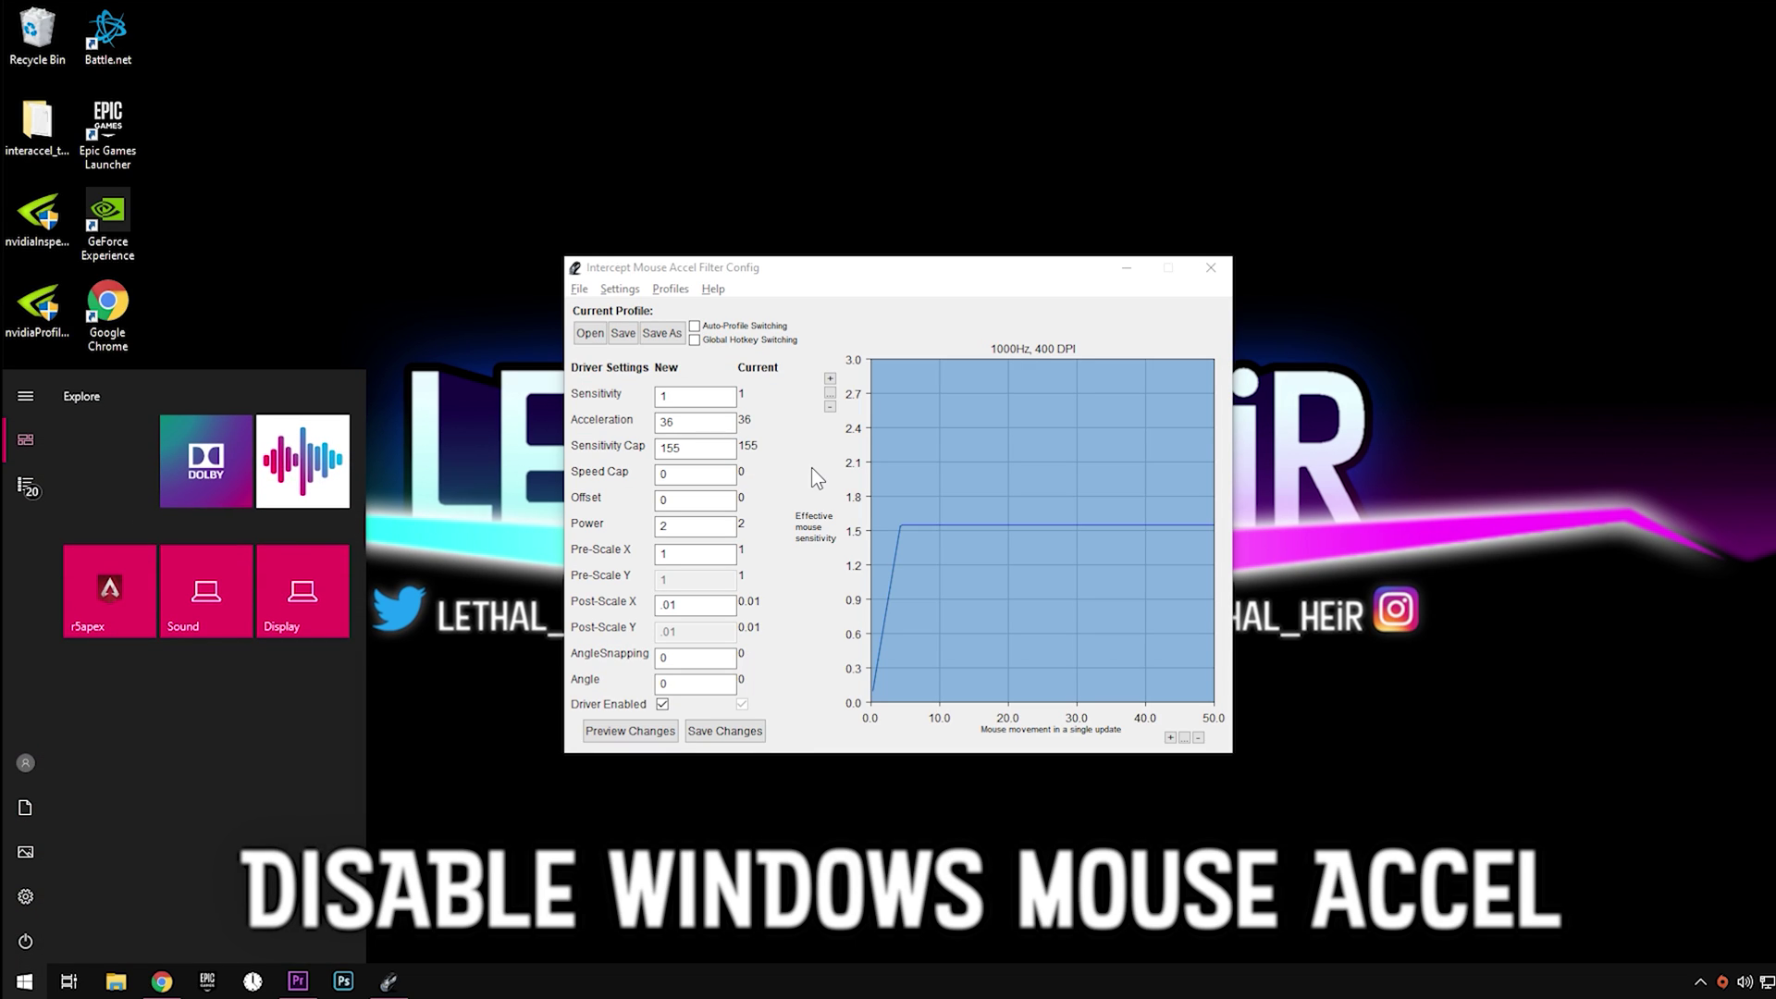
type("MOUSE")
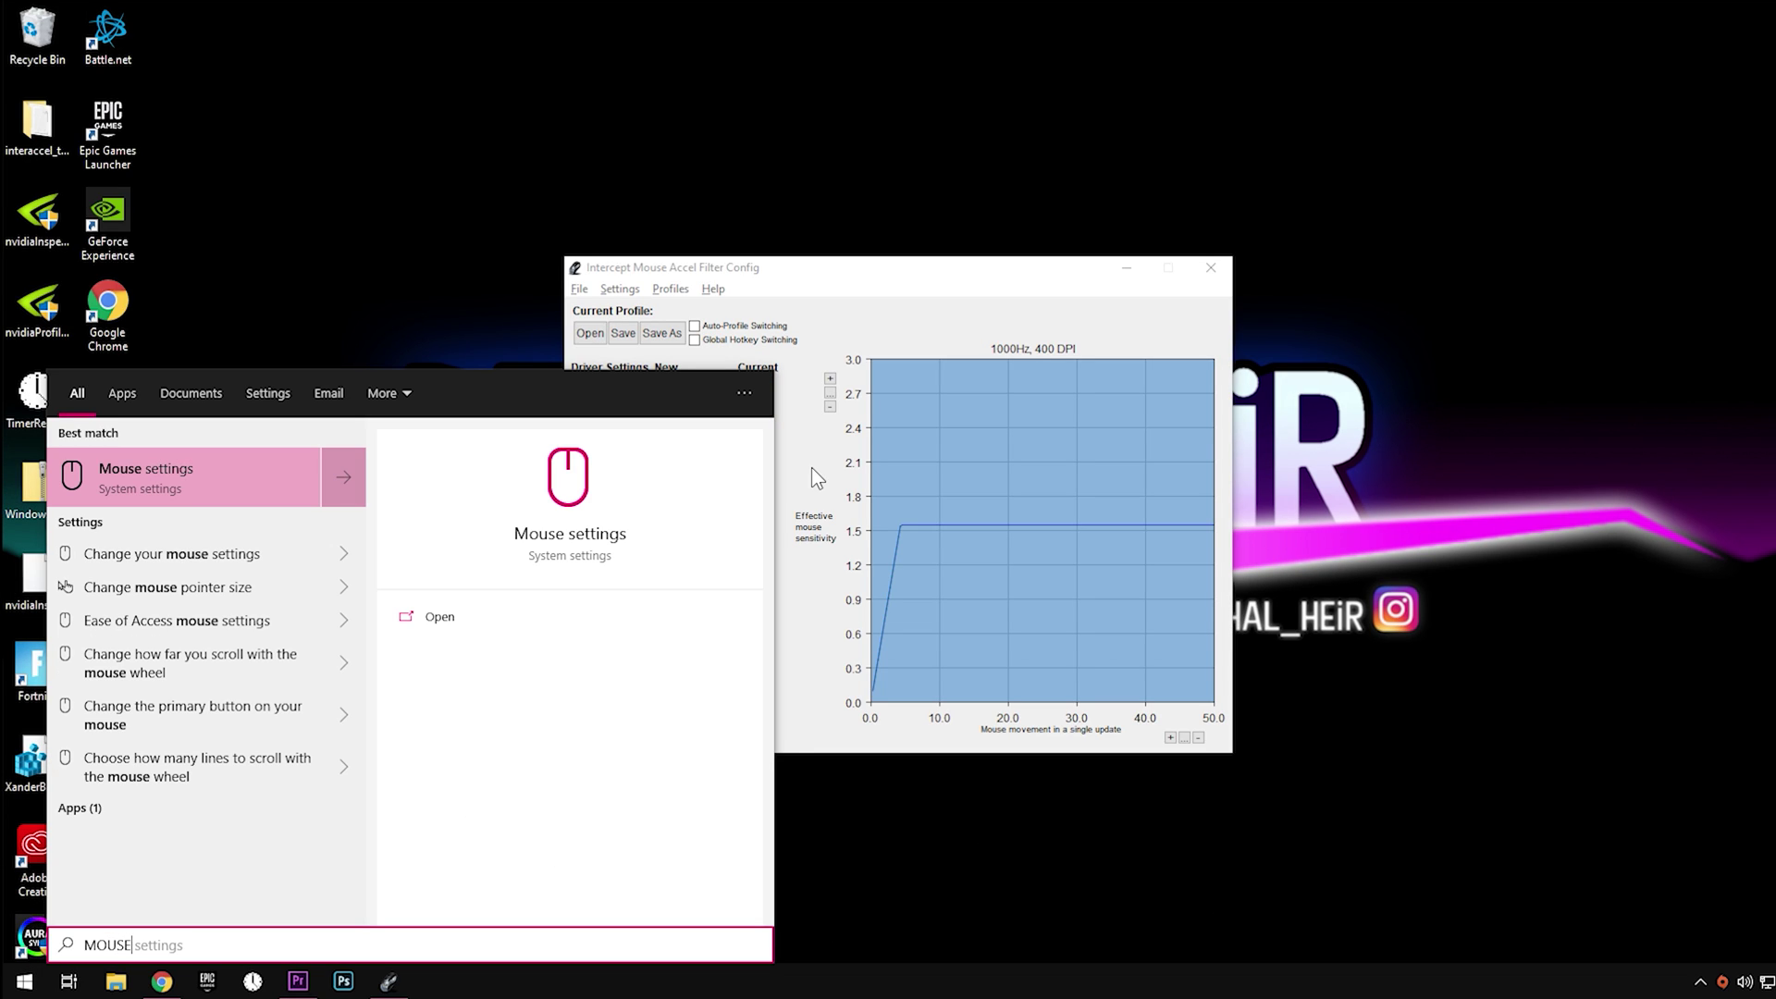
key("Return")
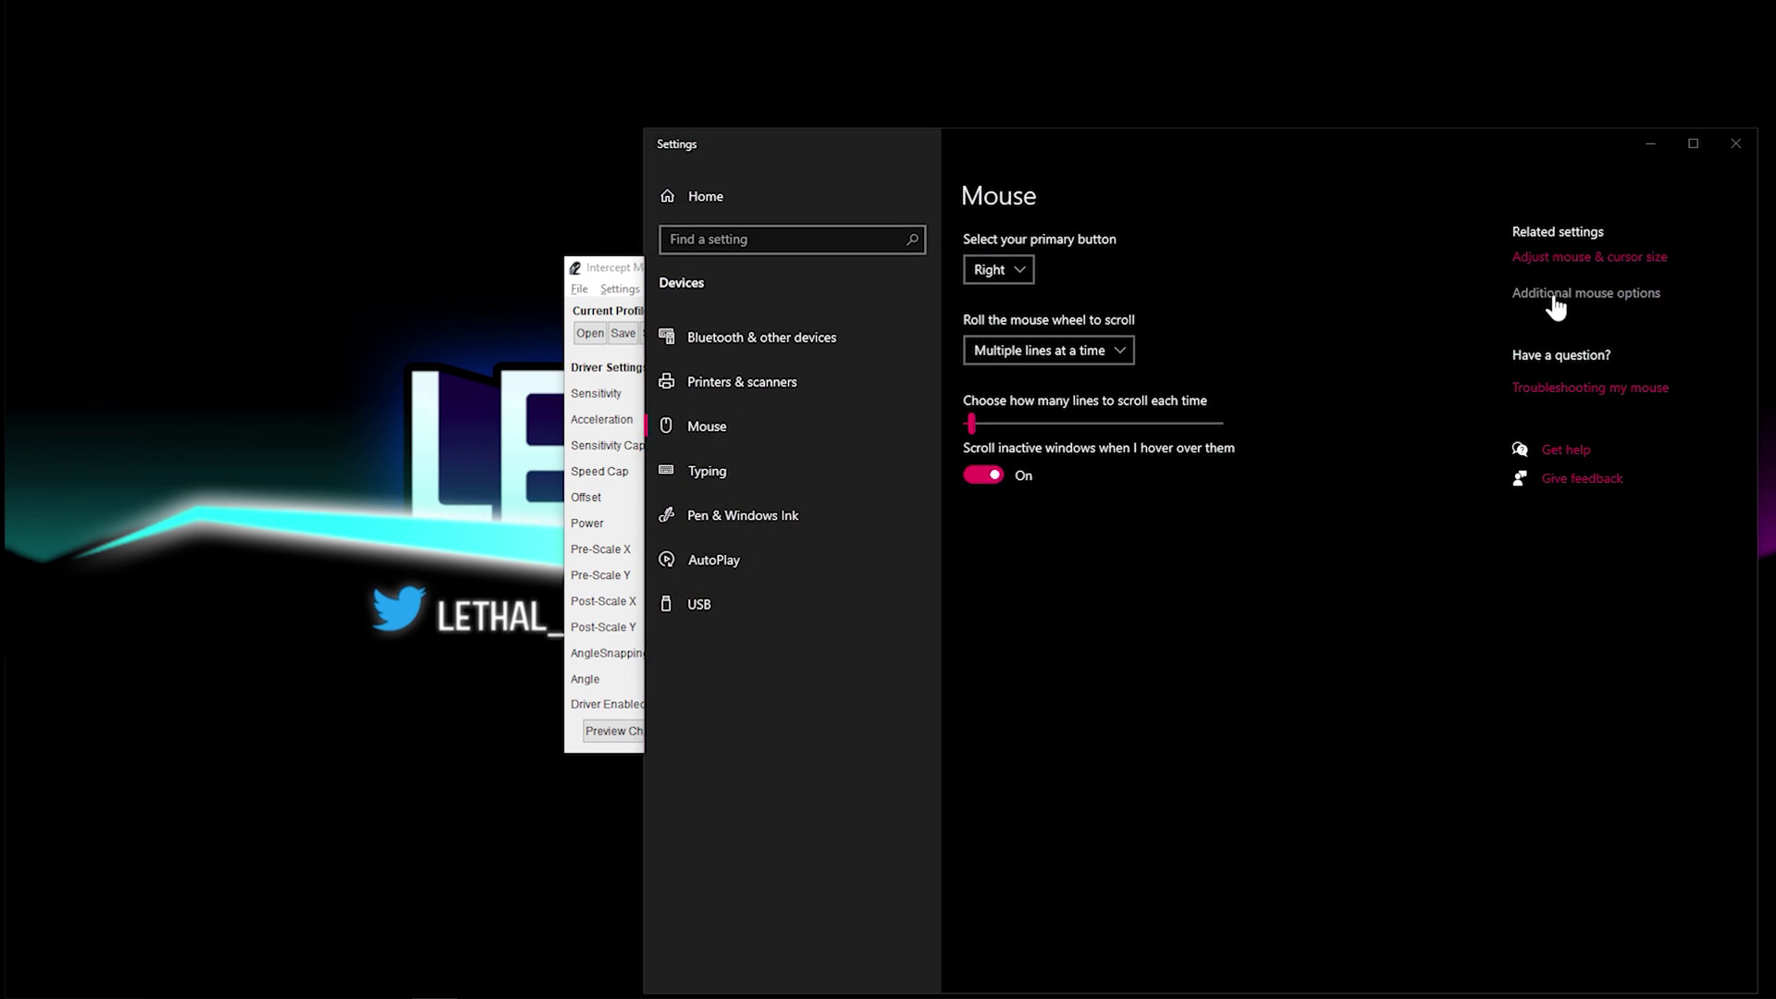
left_click(1555, 295)
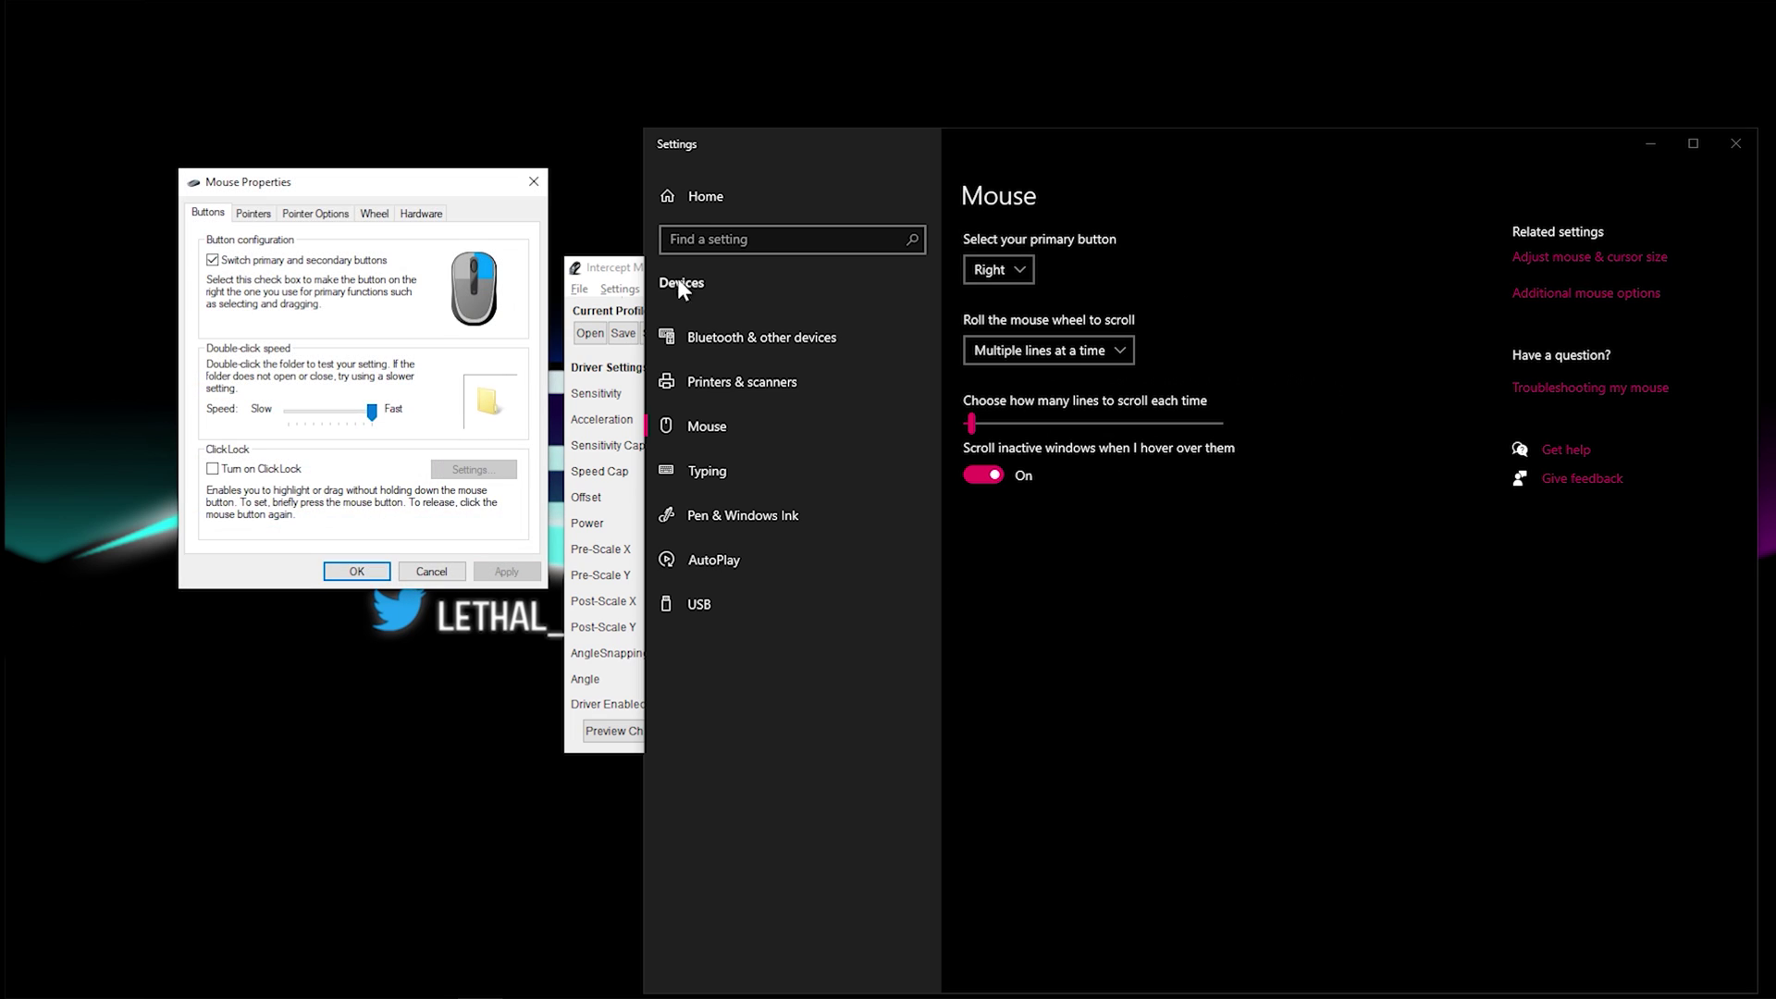
left_click(315, 213)
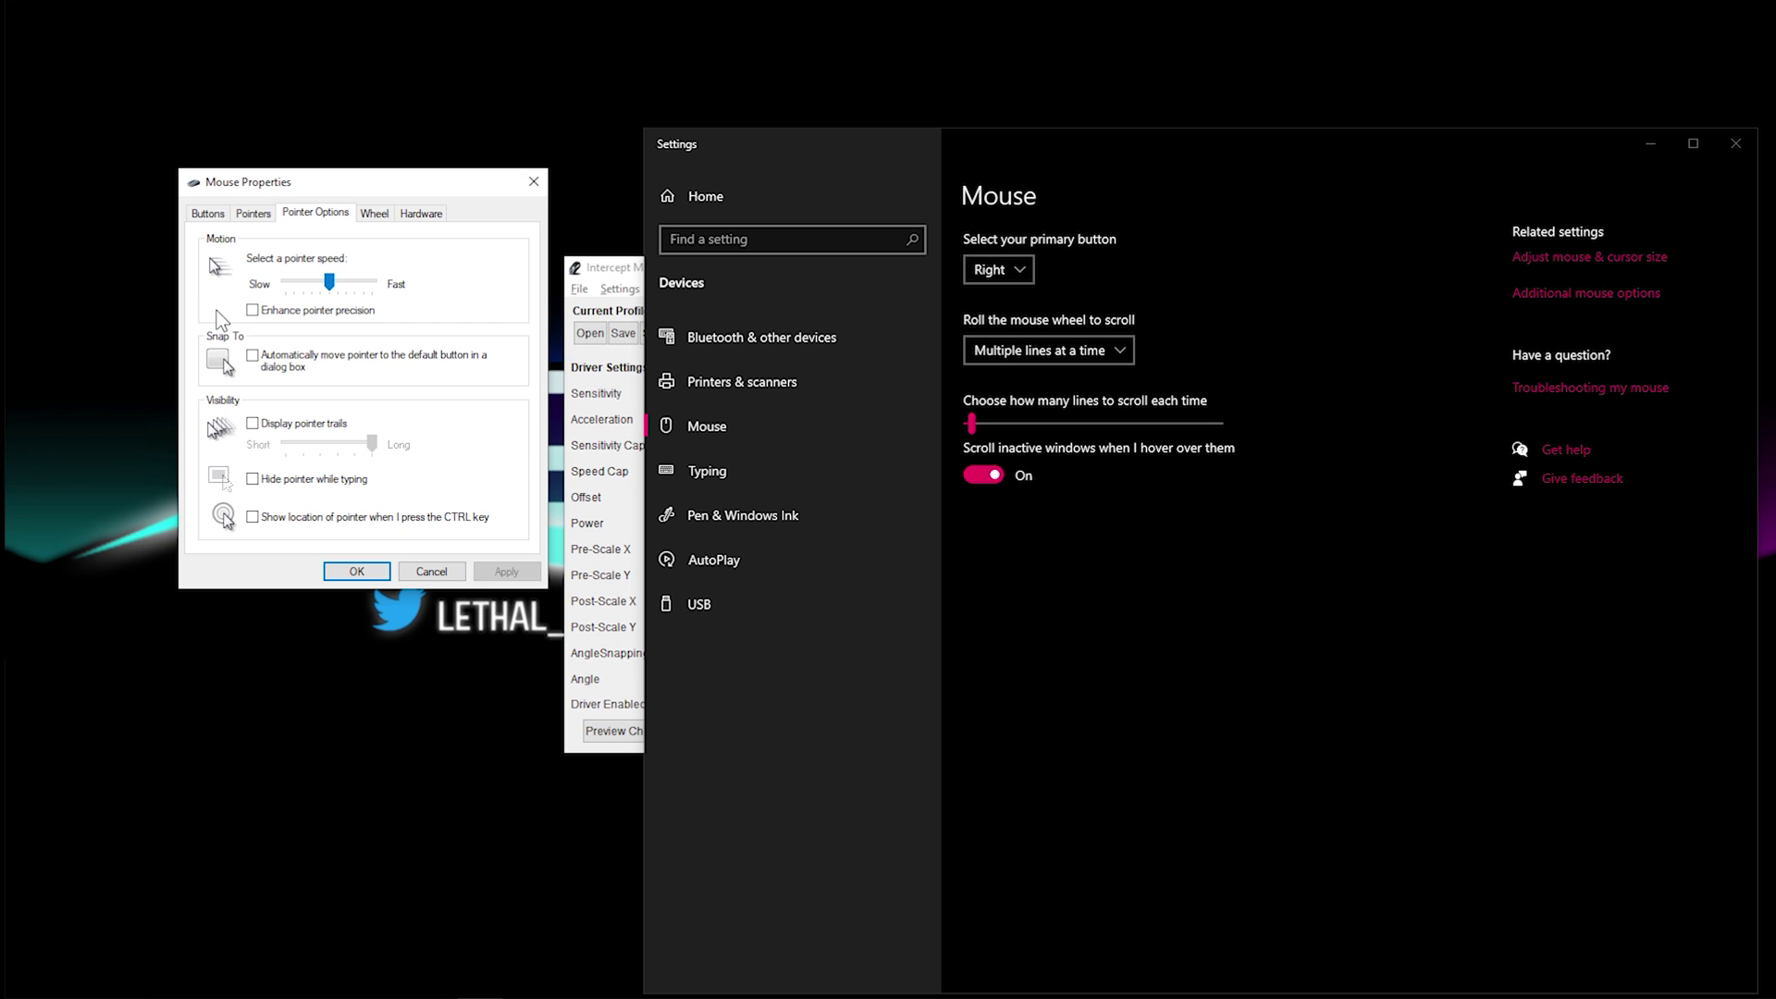
left_click(356, 570)
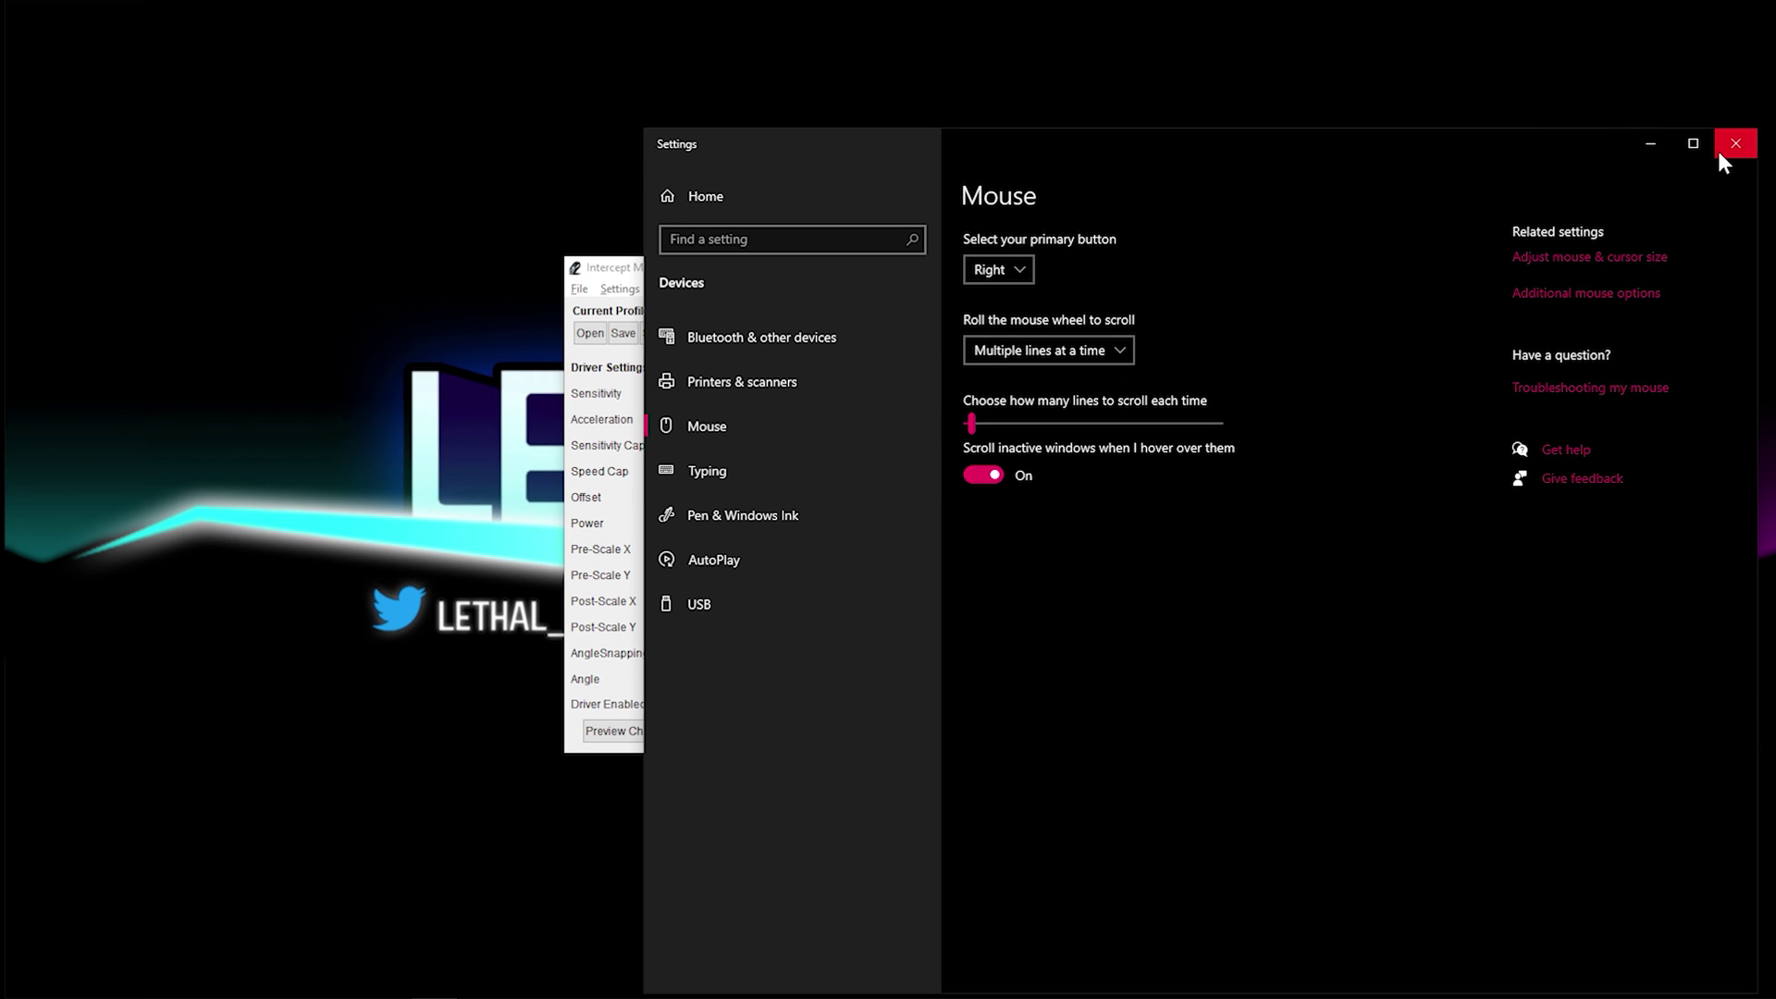
left_click(1745, 145)
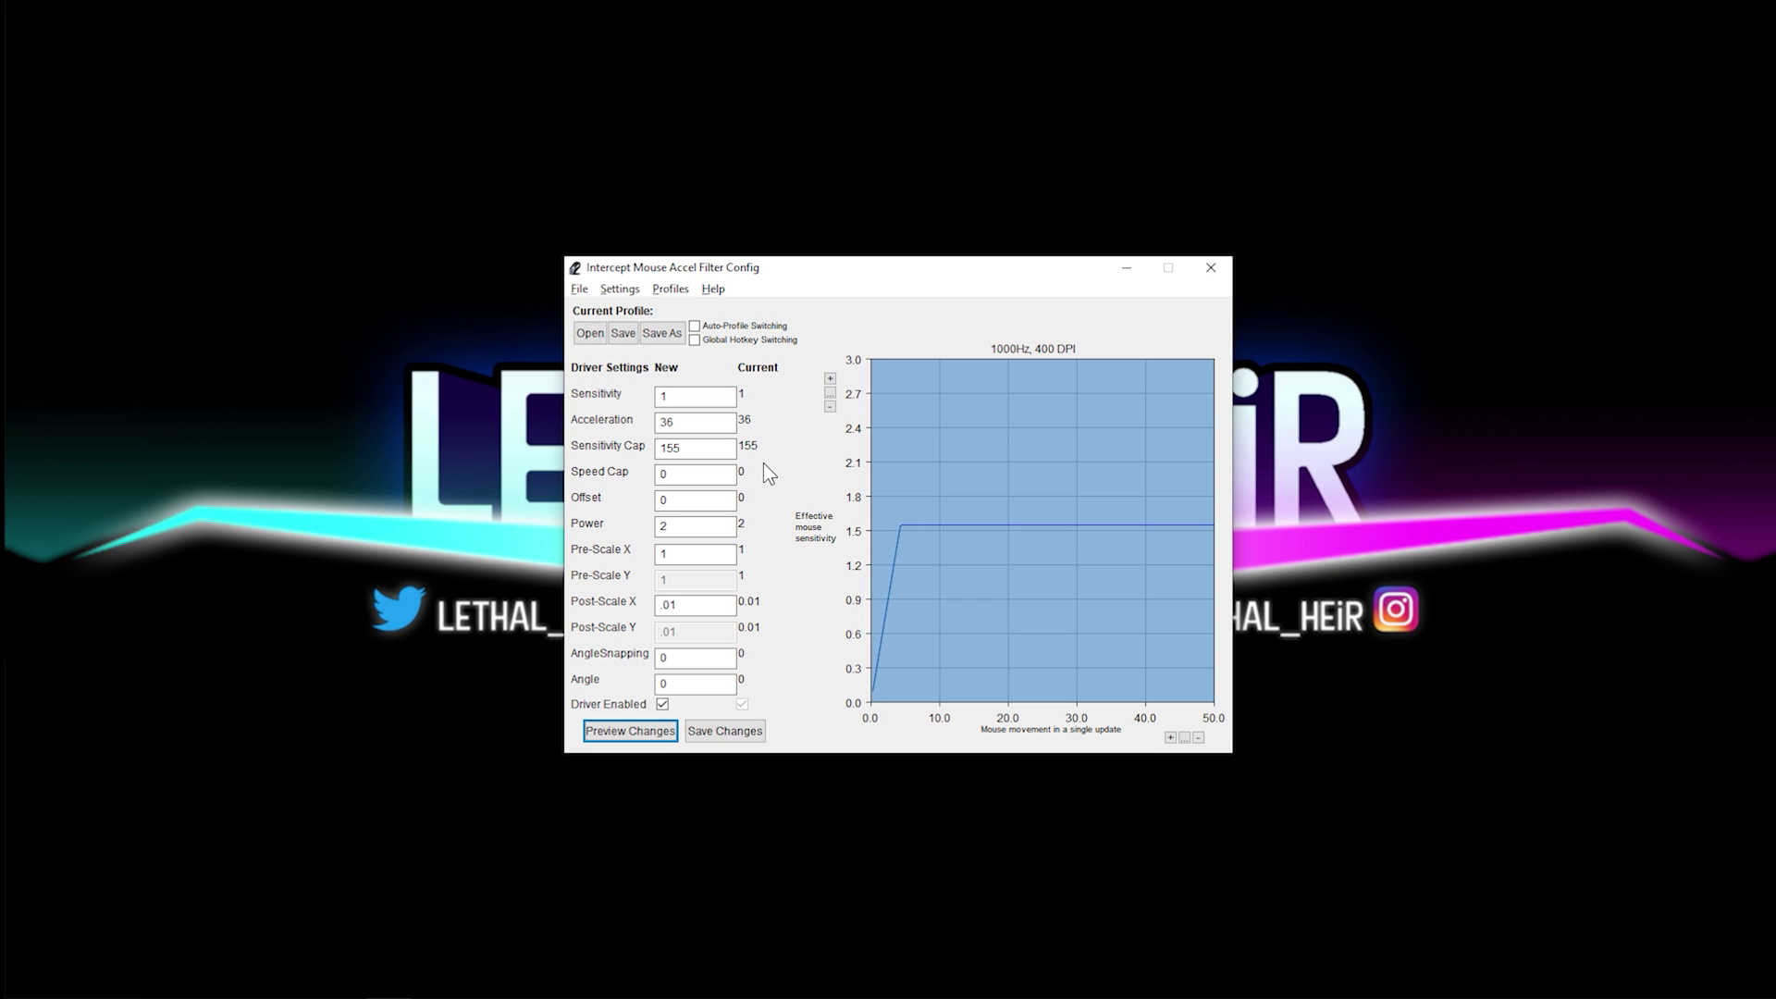
mouse_move(700, 446)
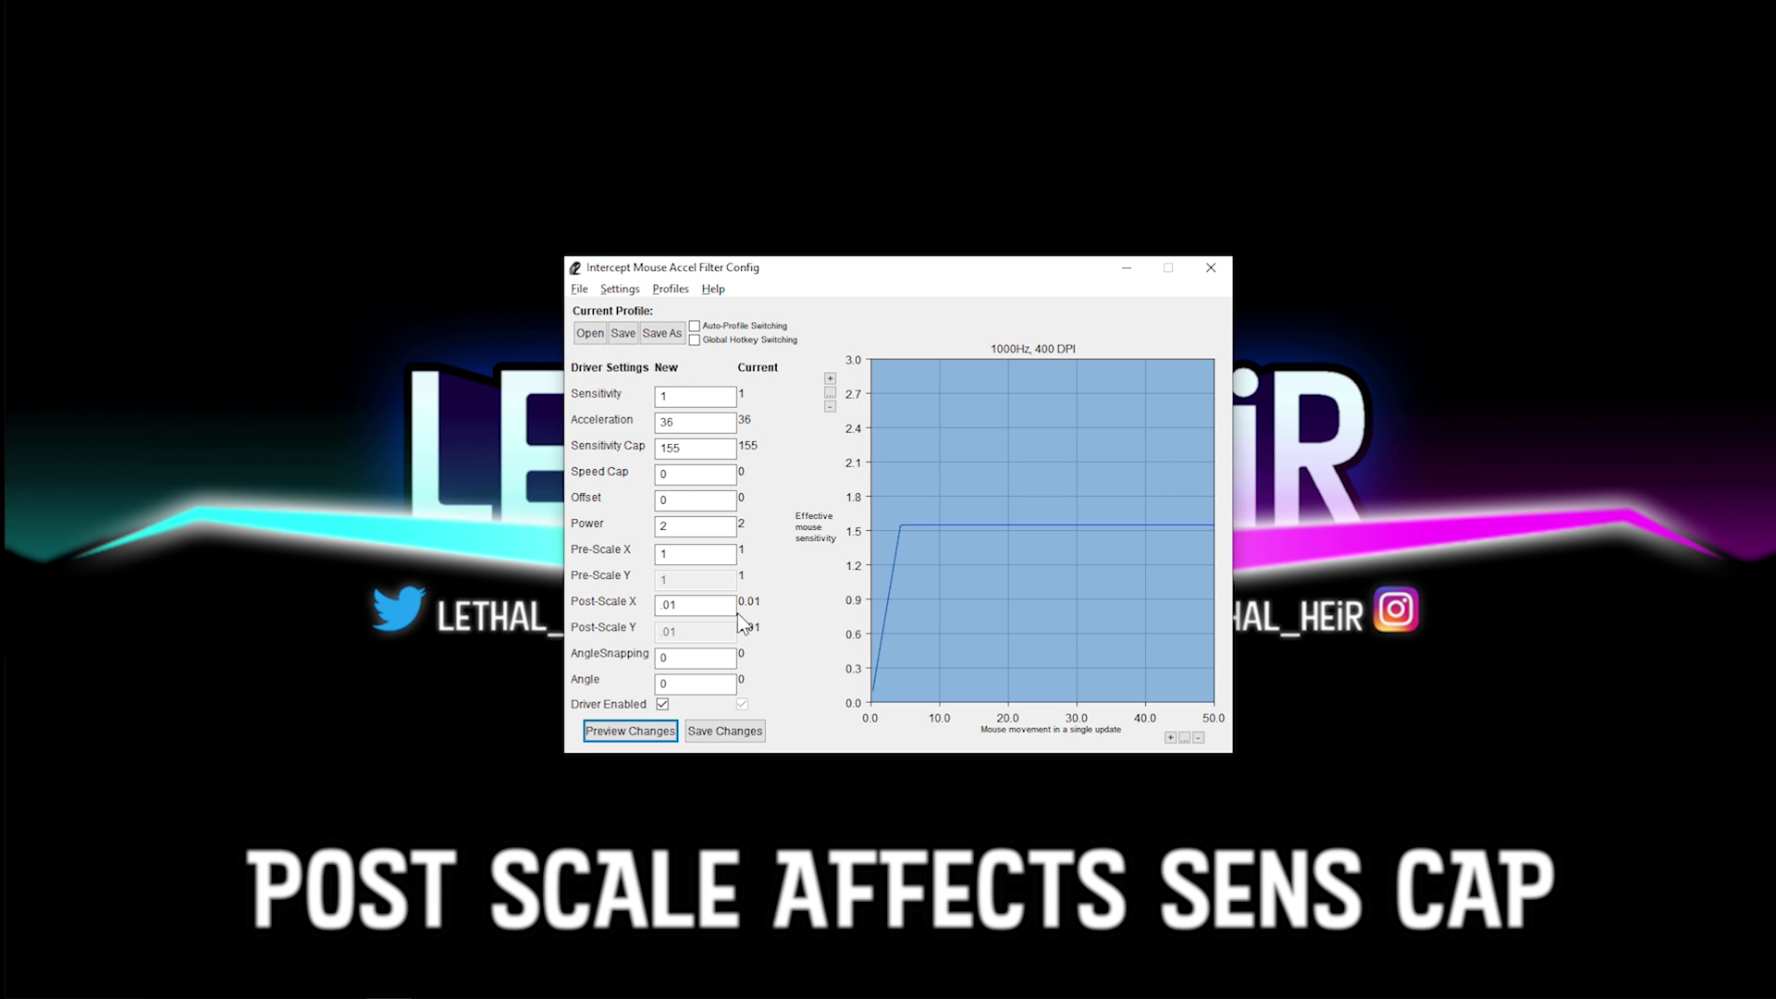
mouse_move(727, 611)
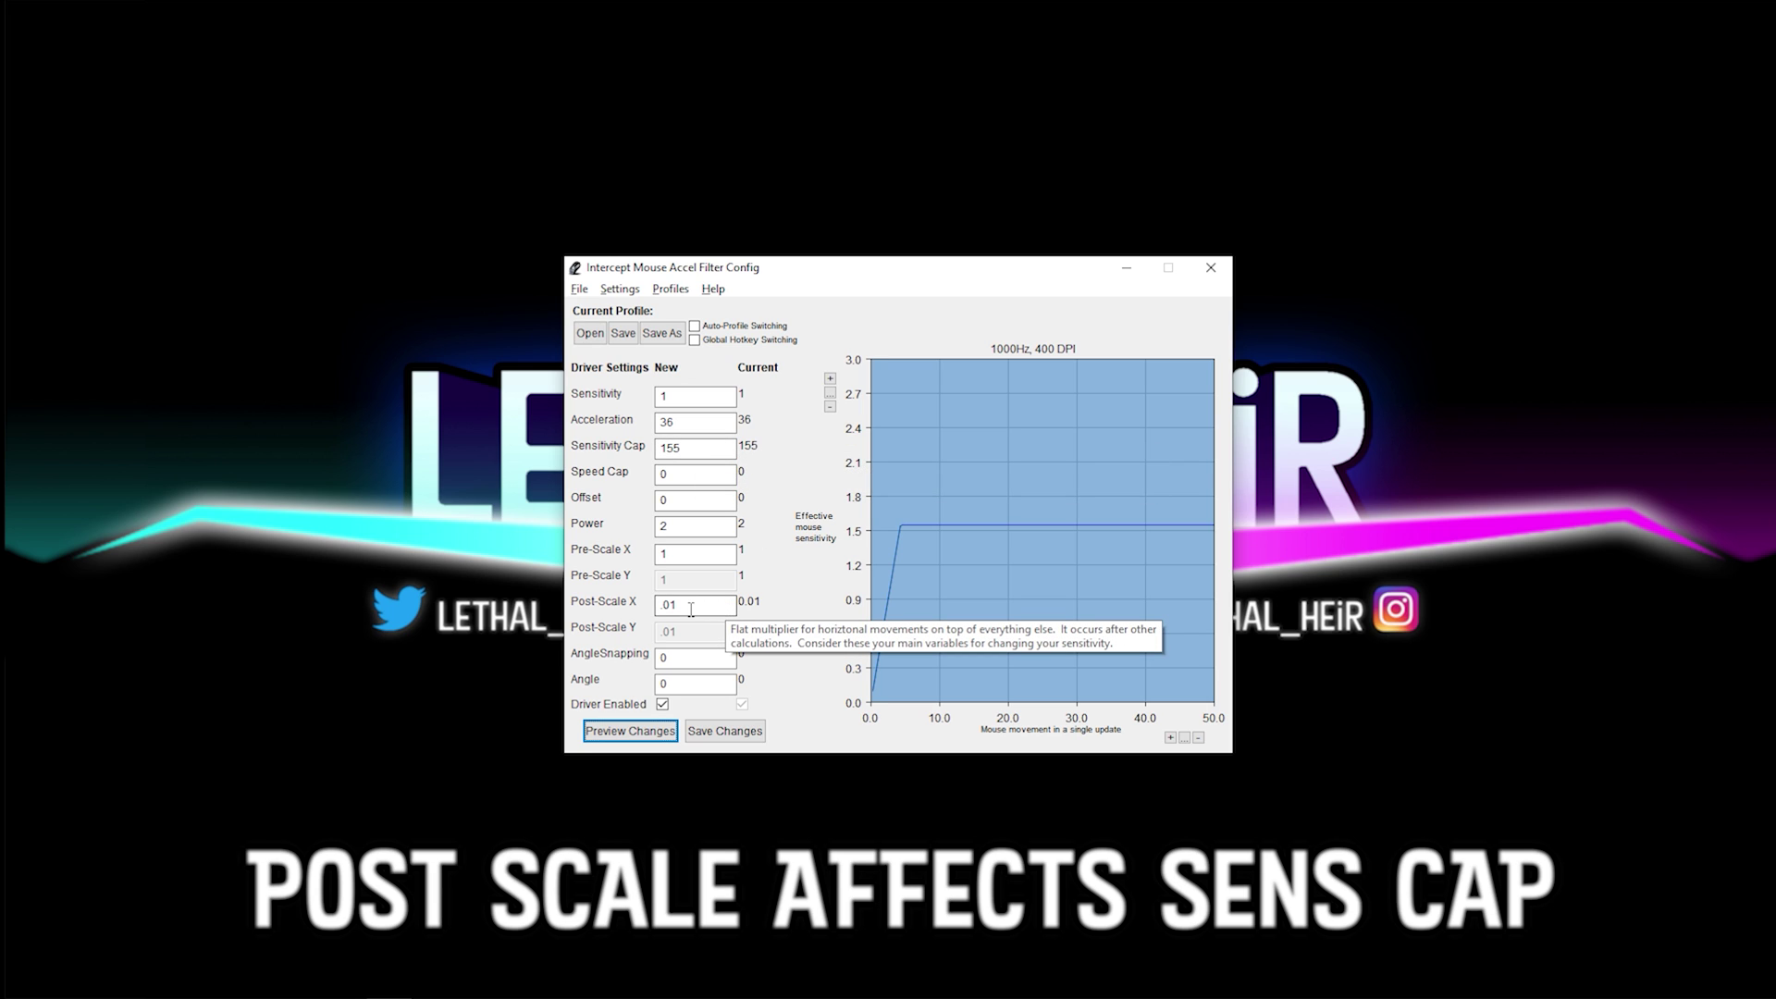
left_click(663, 704)
left_click(668, 734)
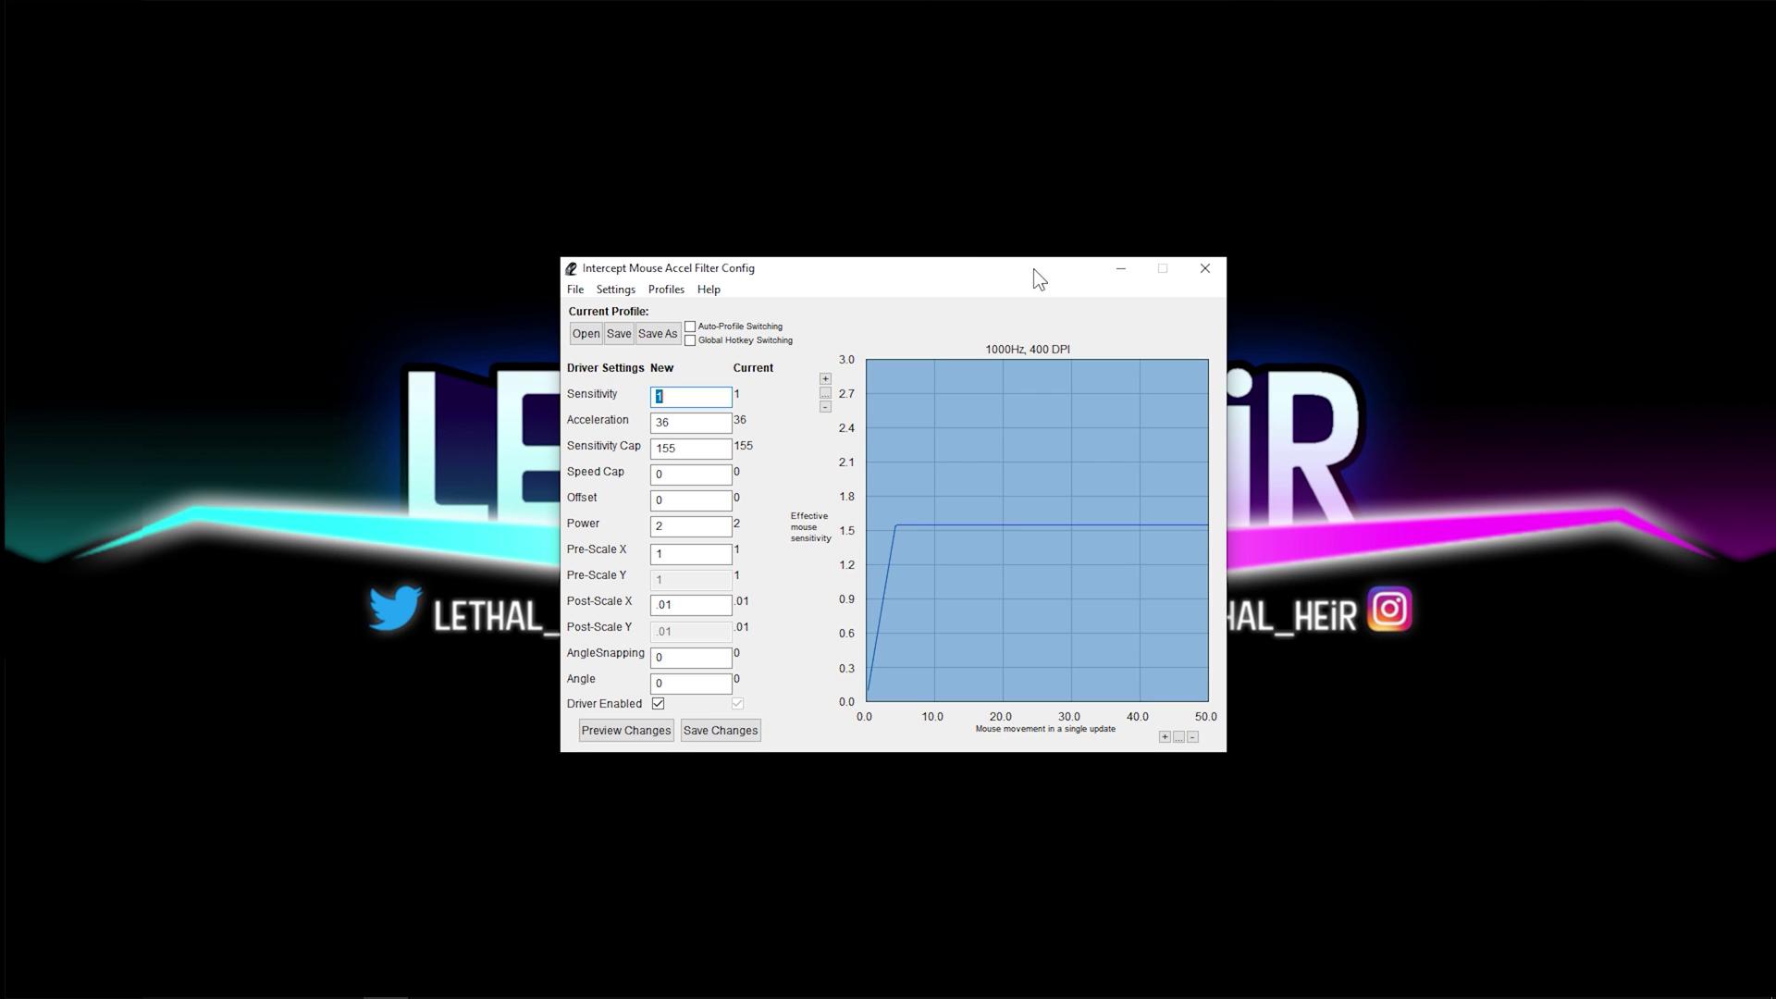
Step: Minimize the Intercept Mouse Accel Filter Config window with Post-Scale X .01 applied
left_click(1762, 566)
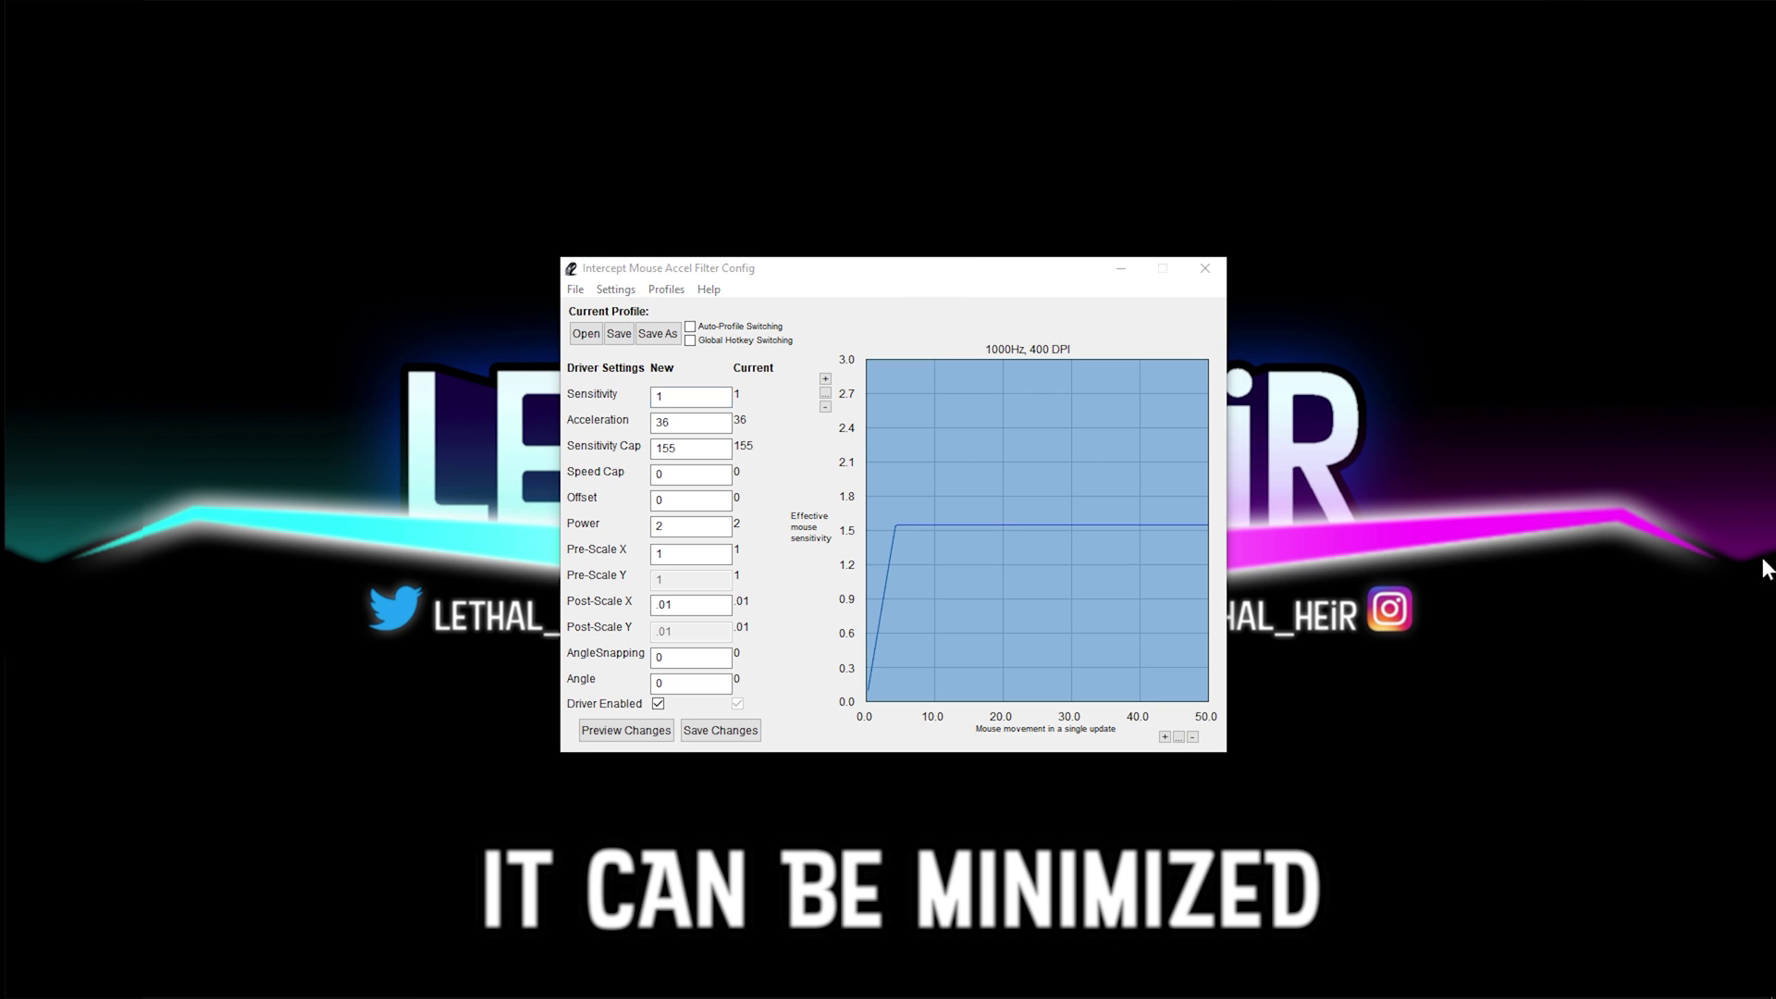
Step: Minimize the config window to the tray, then restore it via the tray icon's Show Settings
left_click(1125, 270)
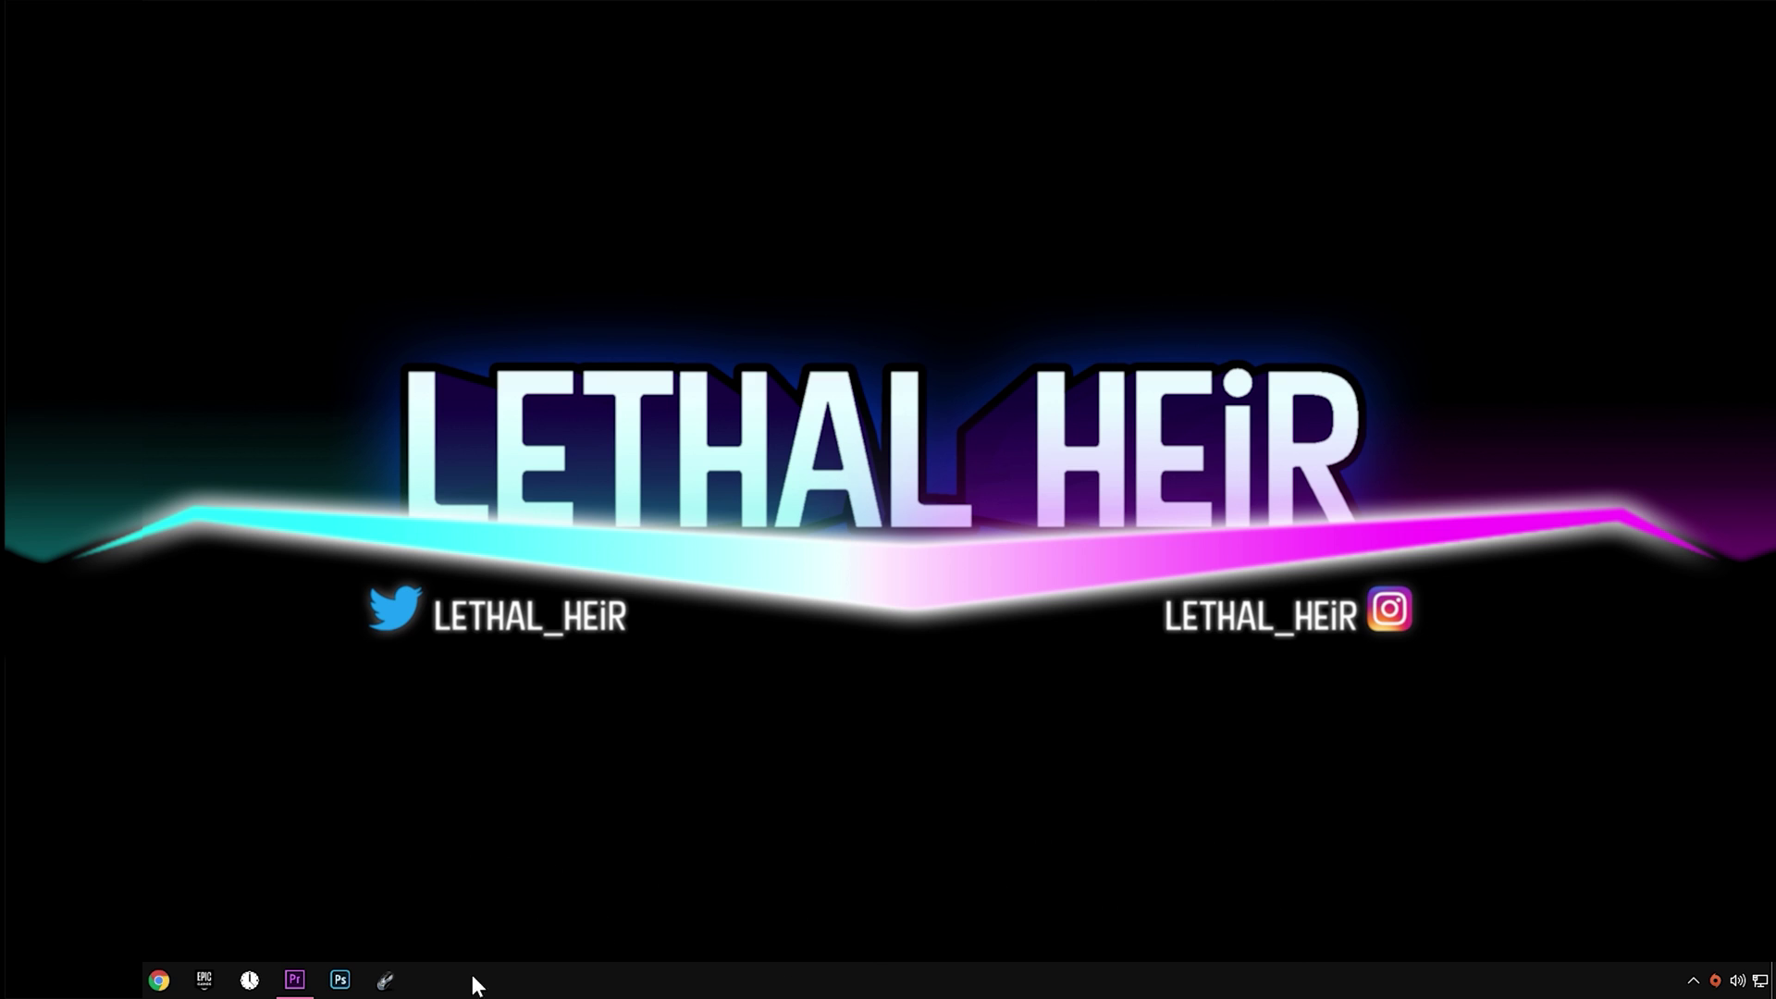
left_click(1690, 982)
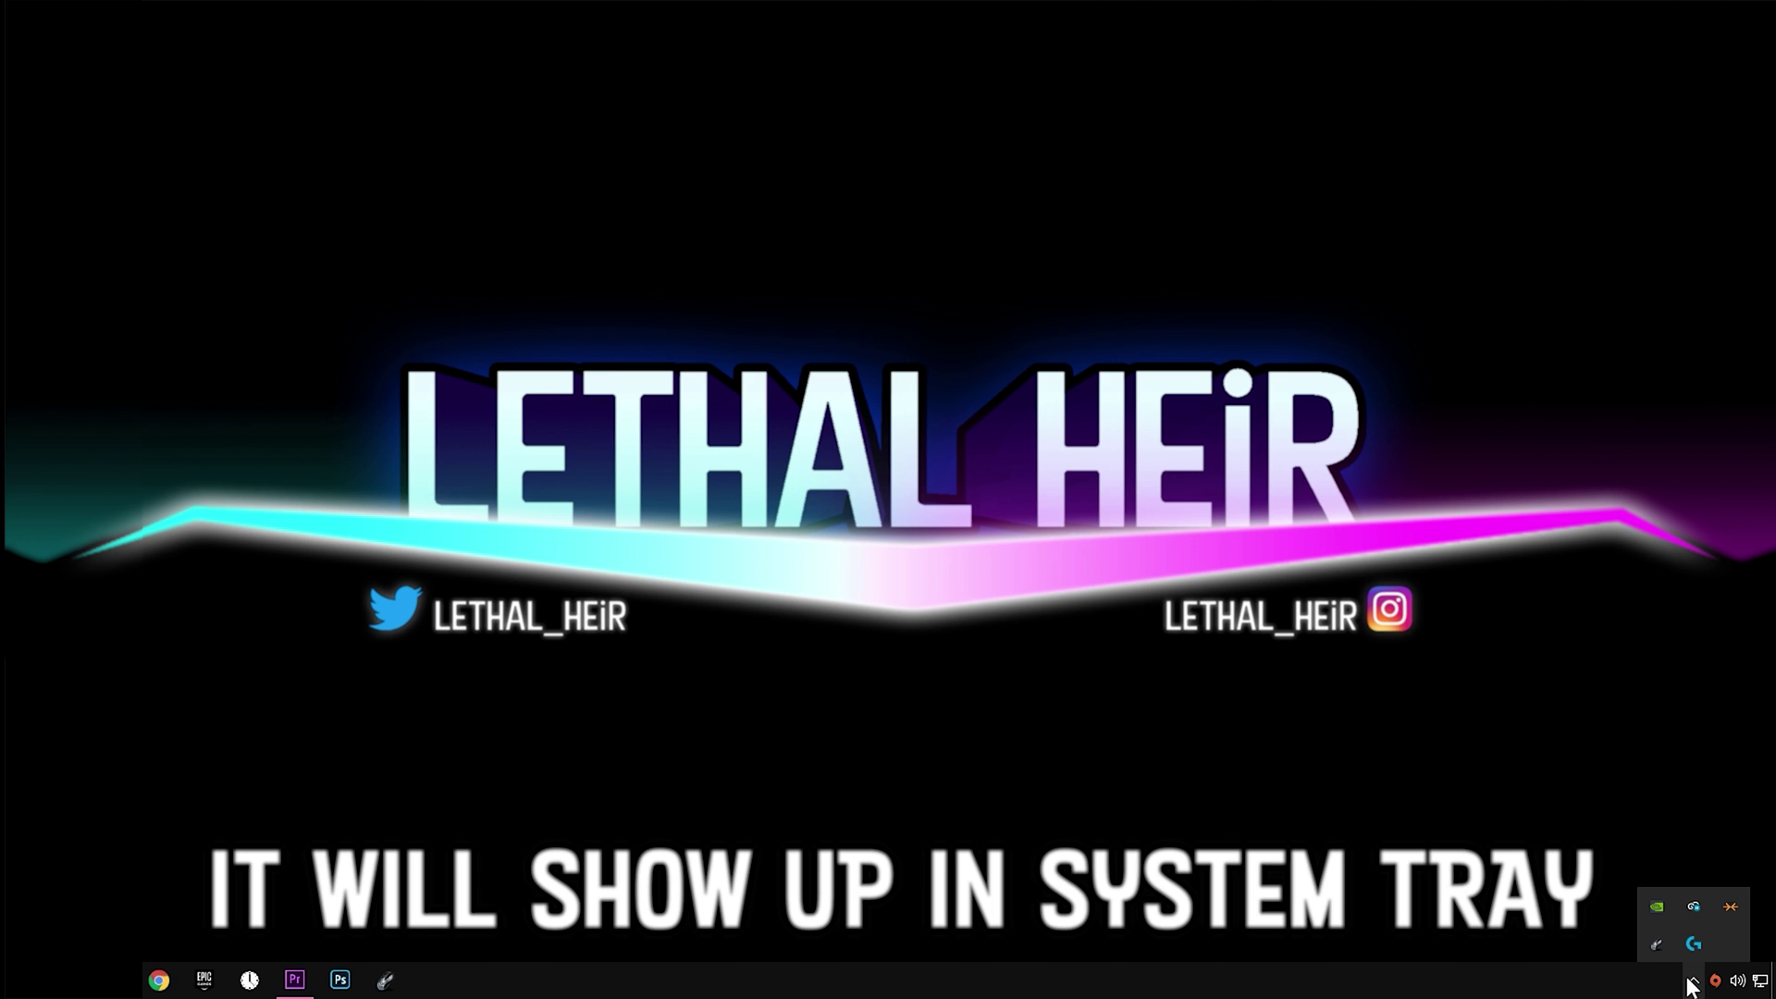
right_click(1657, 946)
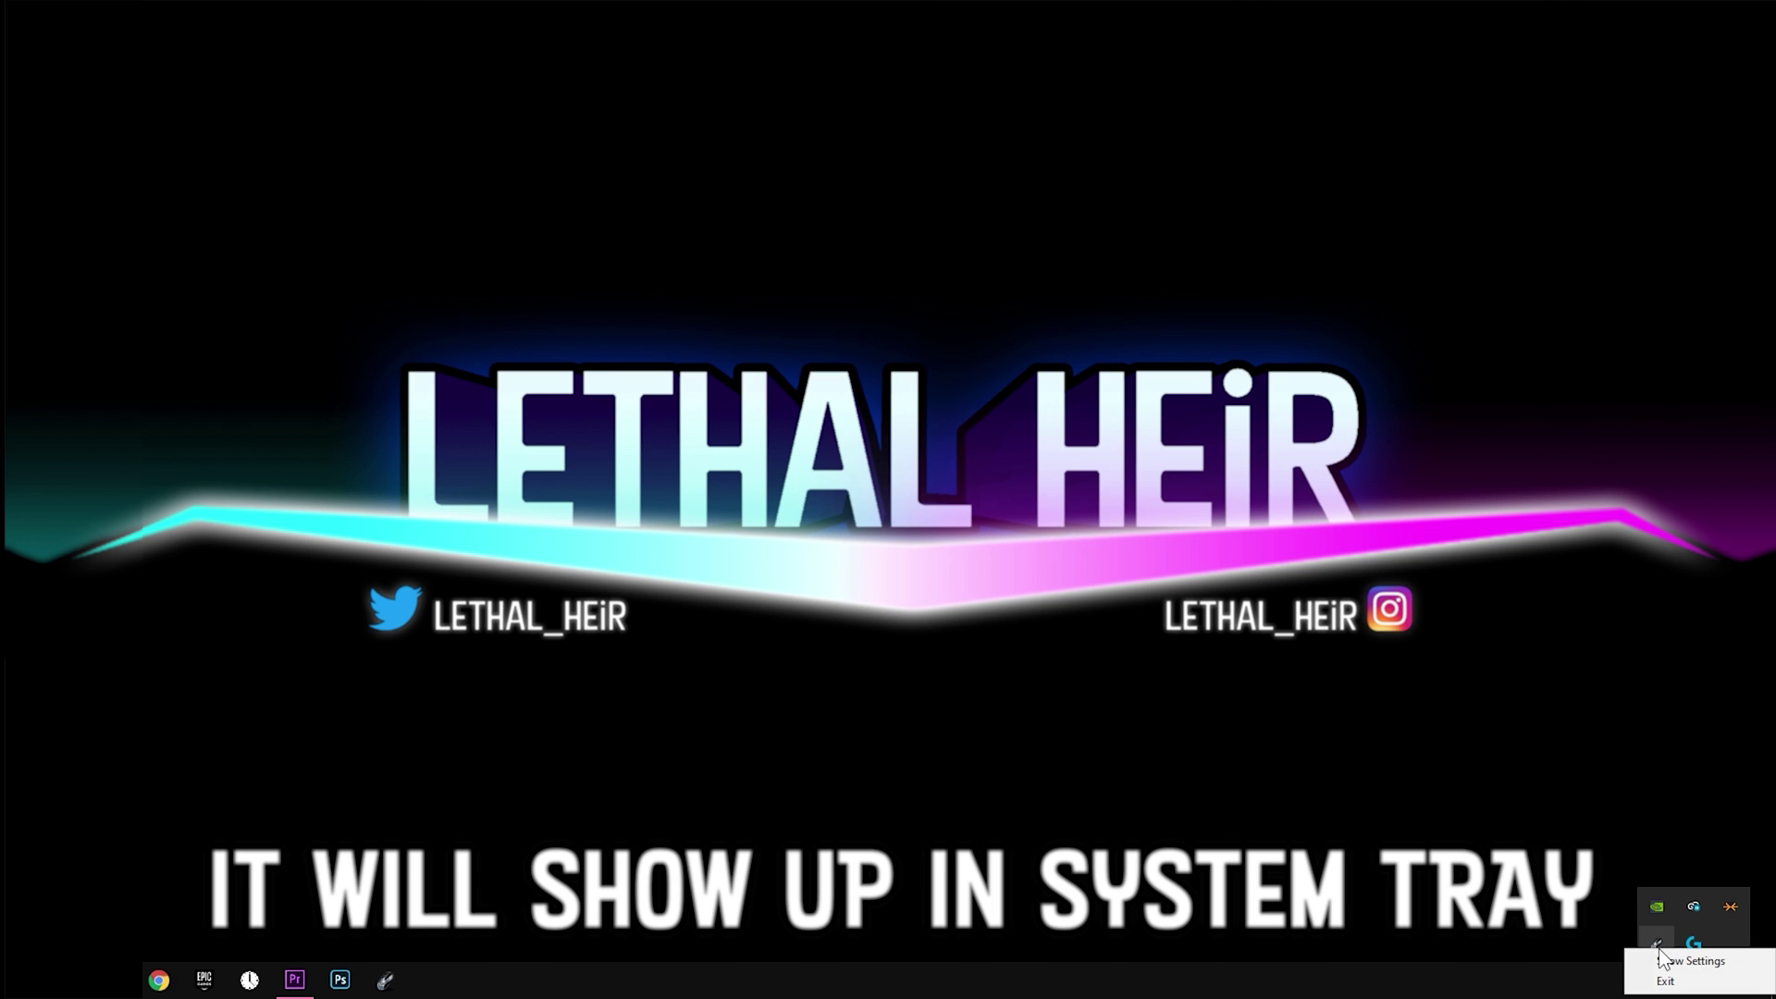
left_click(1689, 963)
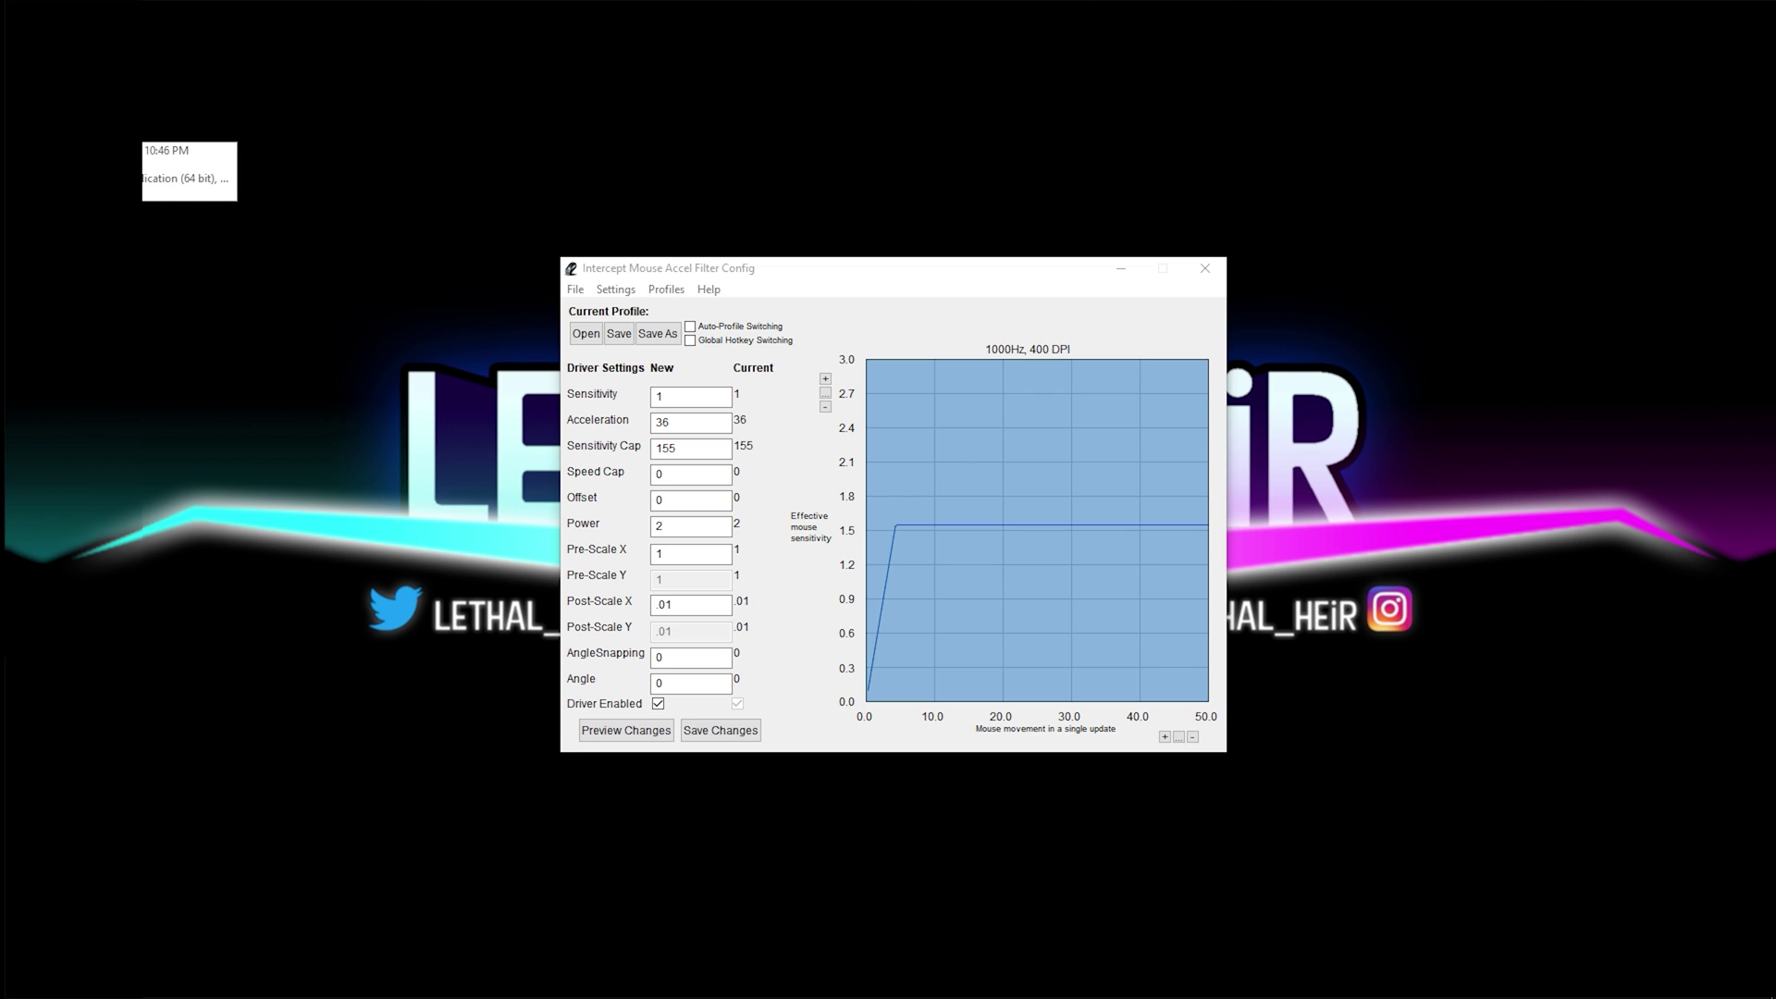
Step: Save Changes, select the Pre-Scale X value, and bring the interaccel_test2.7 folder forward
left_click(712, 730)
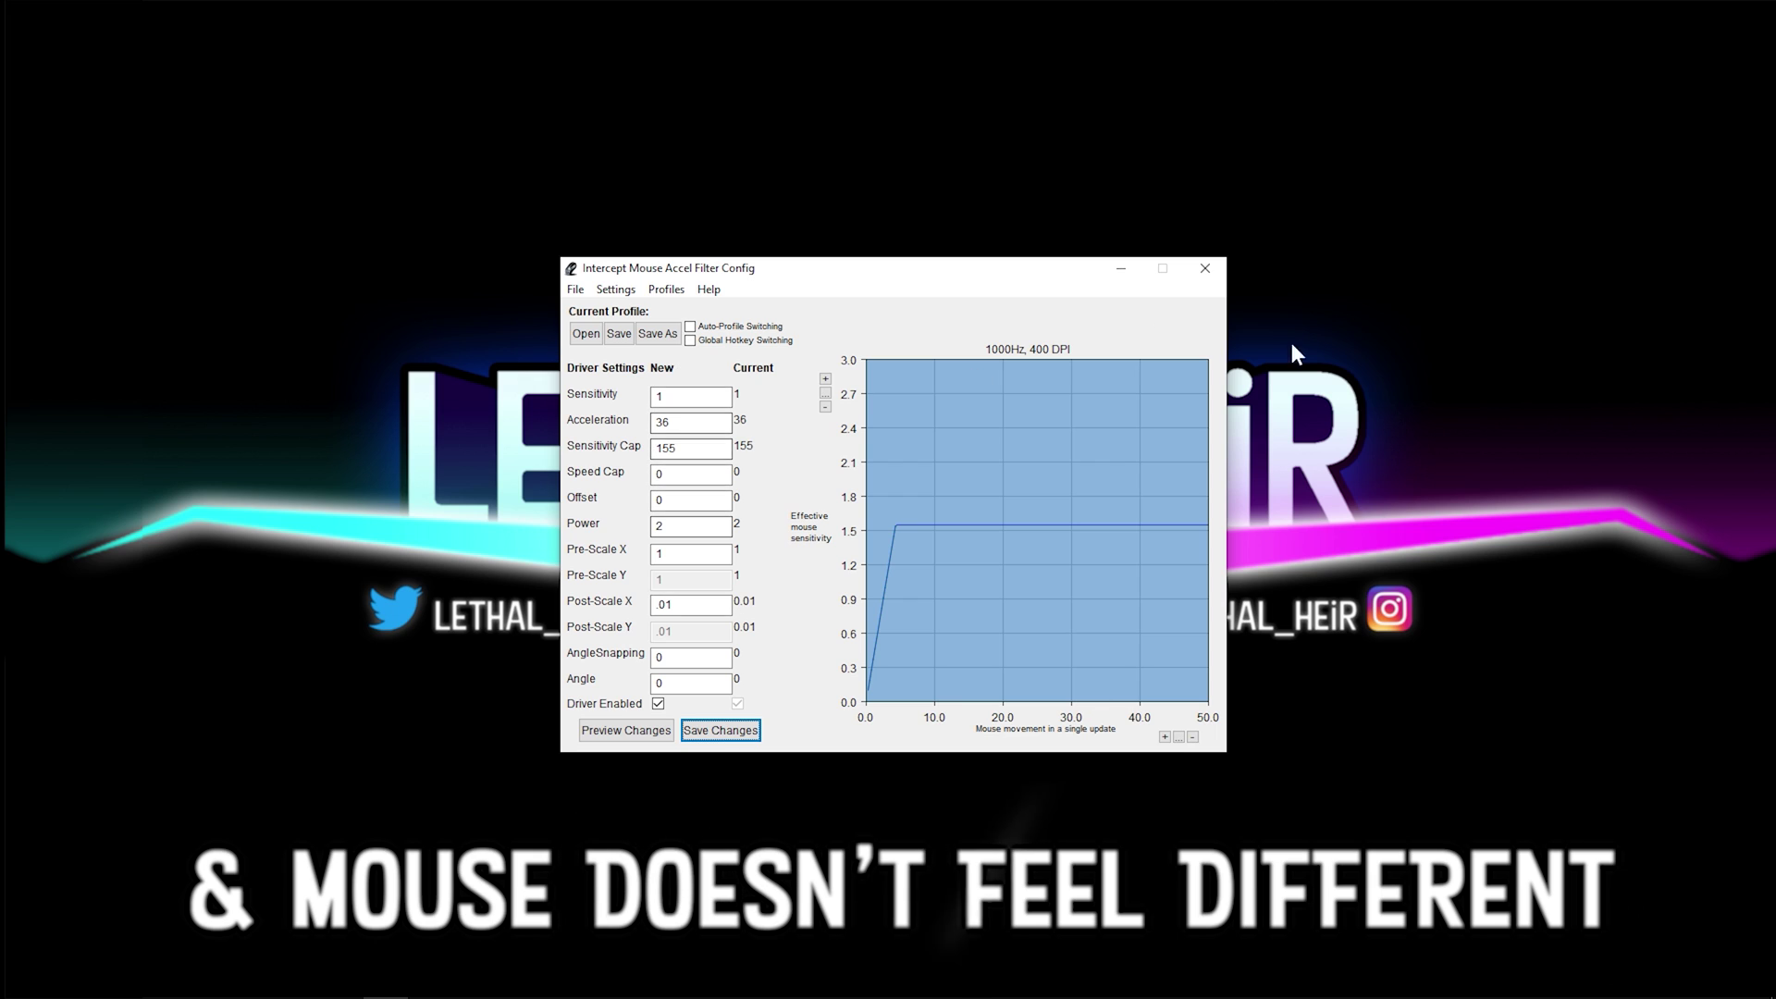
left_click(700, 555)
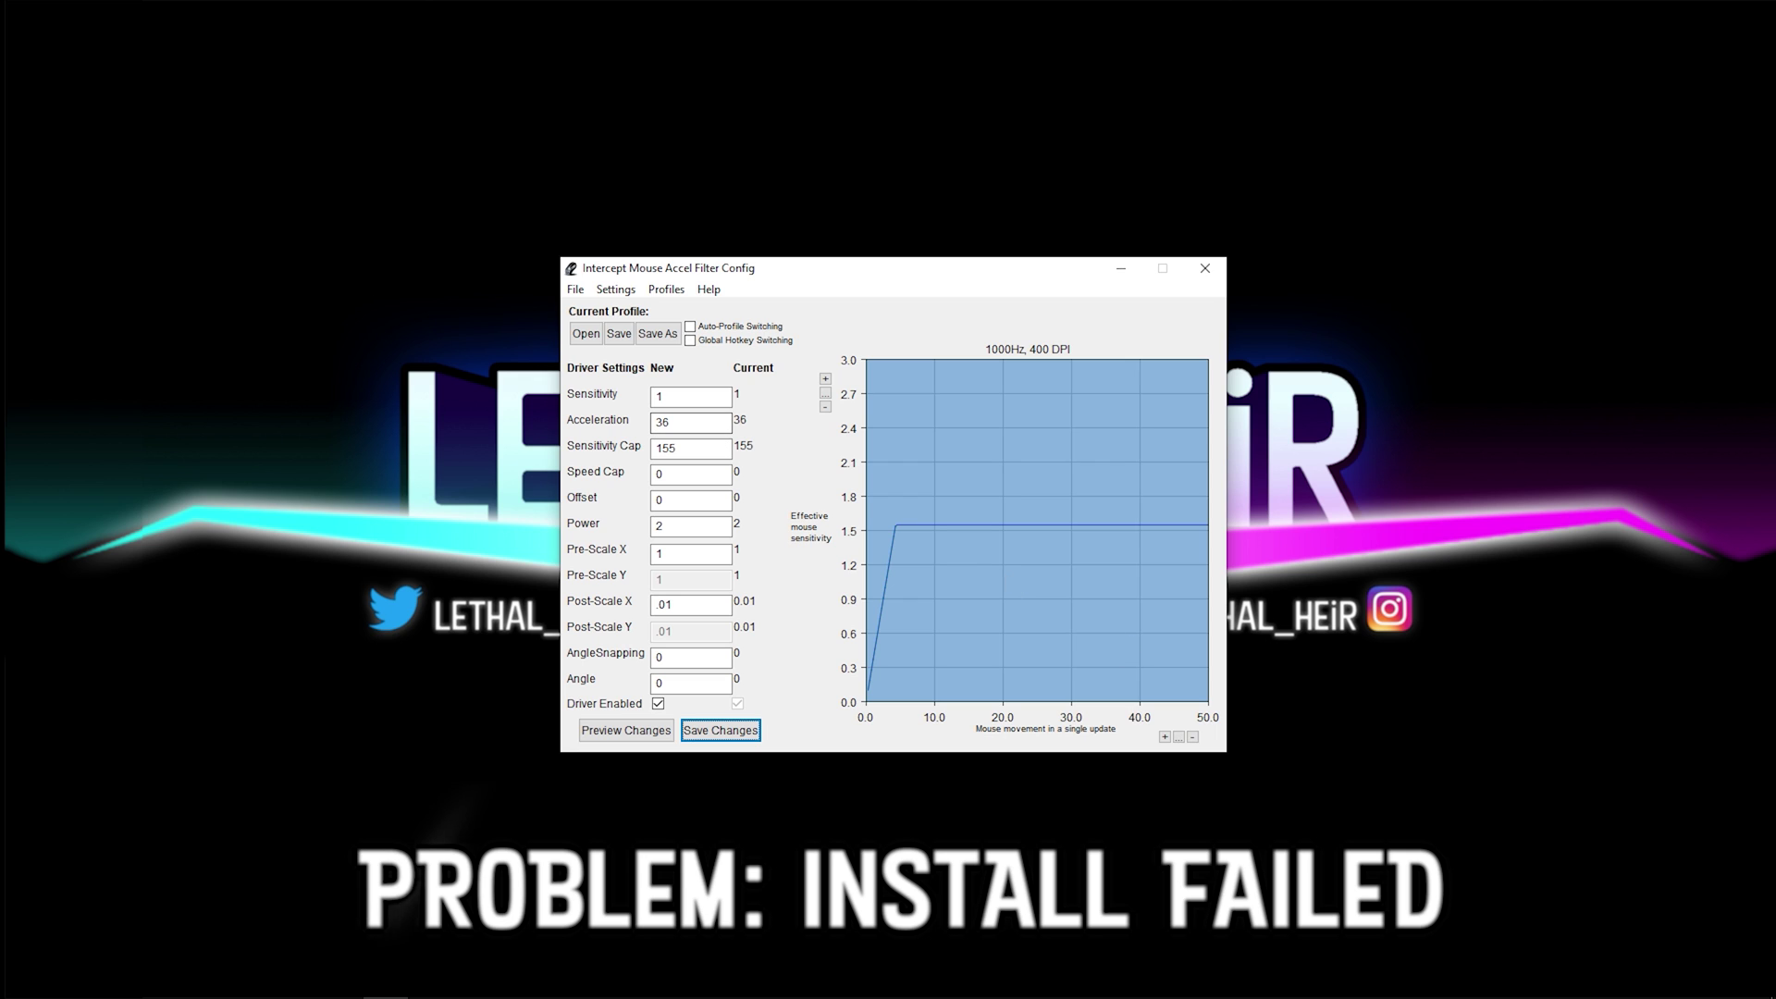
key("alt+Tab")
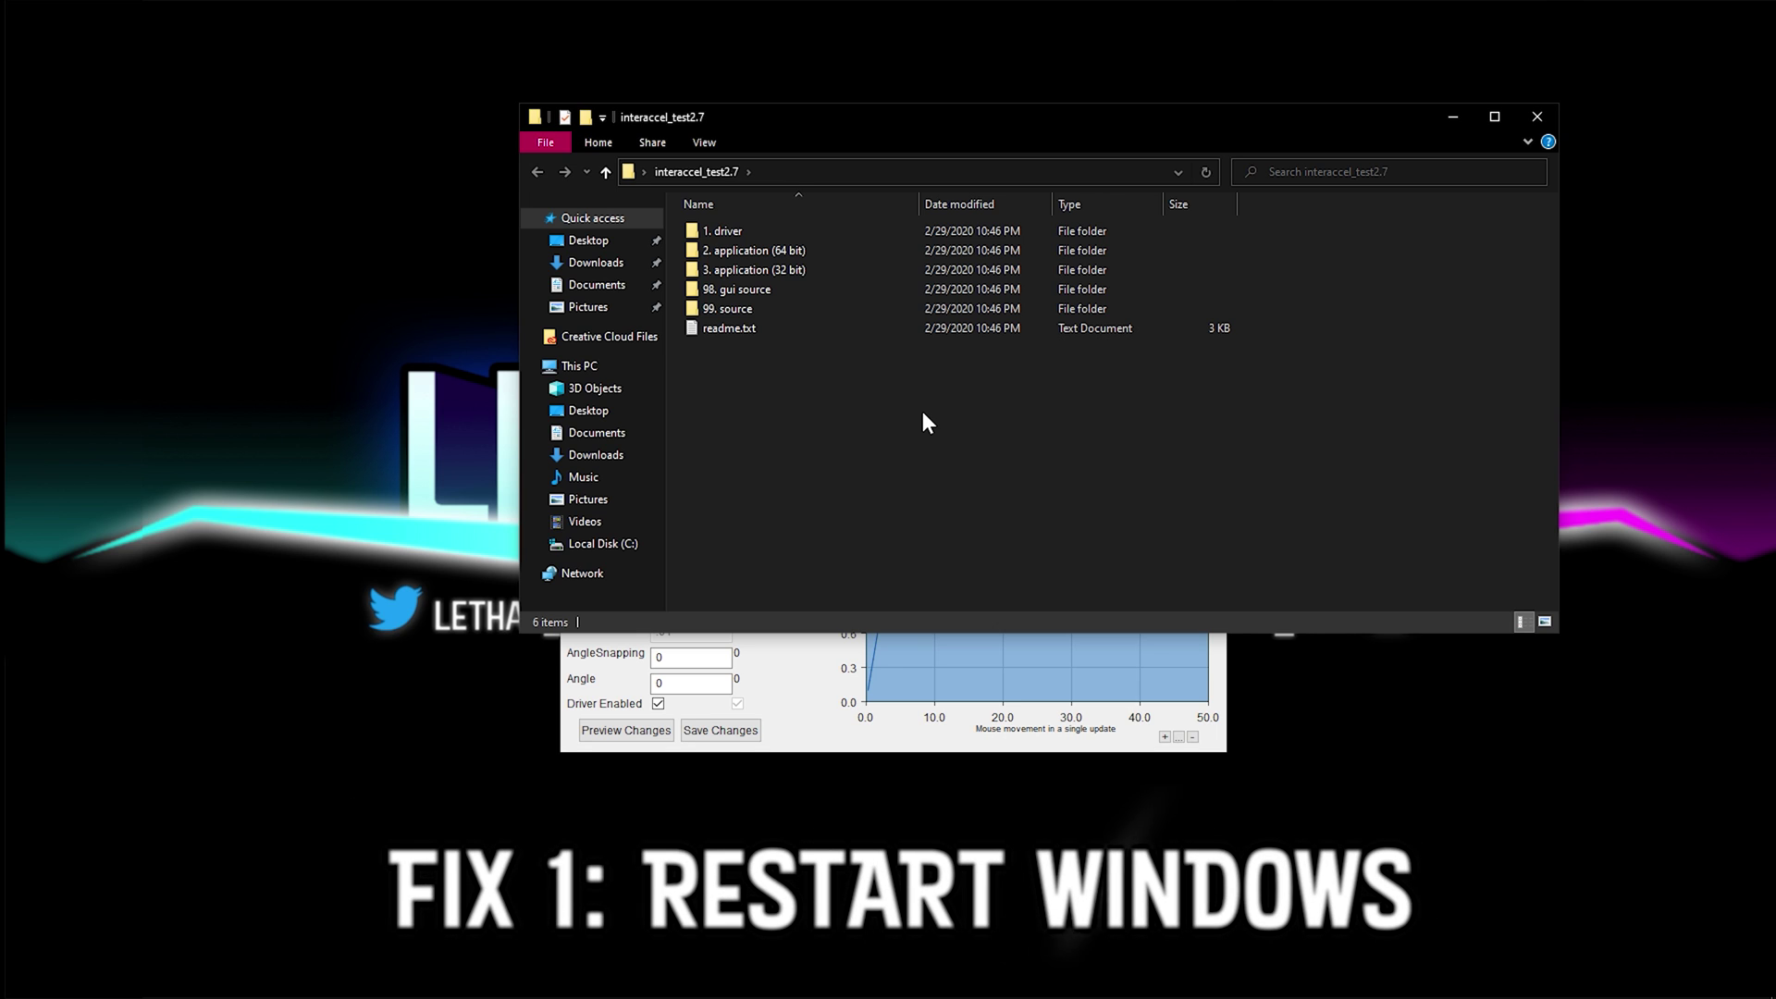
Step: Open the 1. driver folder and view the menus for driver_install.bat and driver_uninstall.bat
double_click(751, 231)
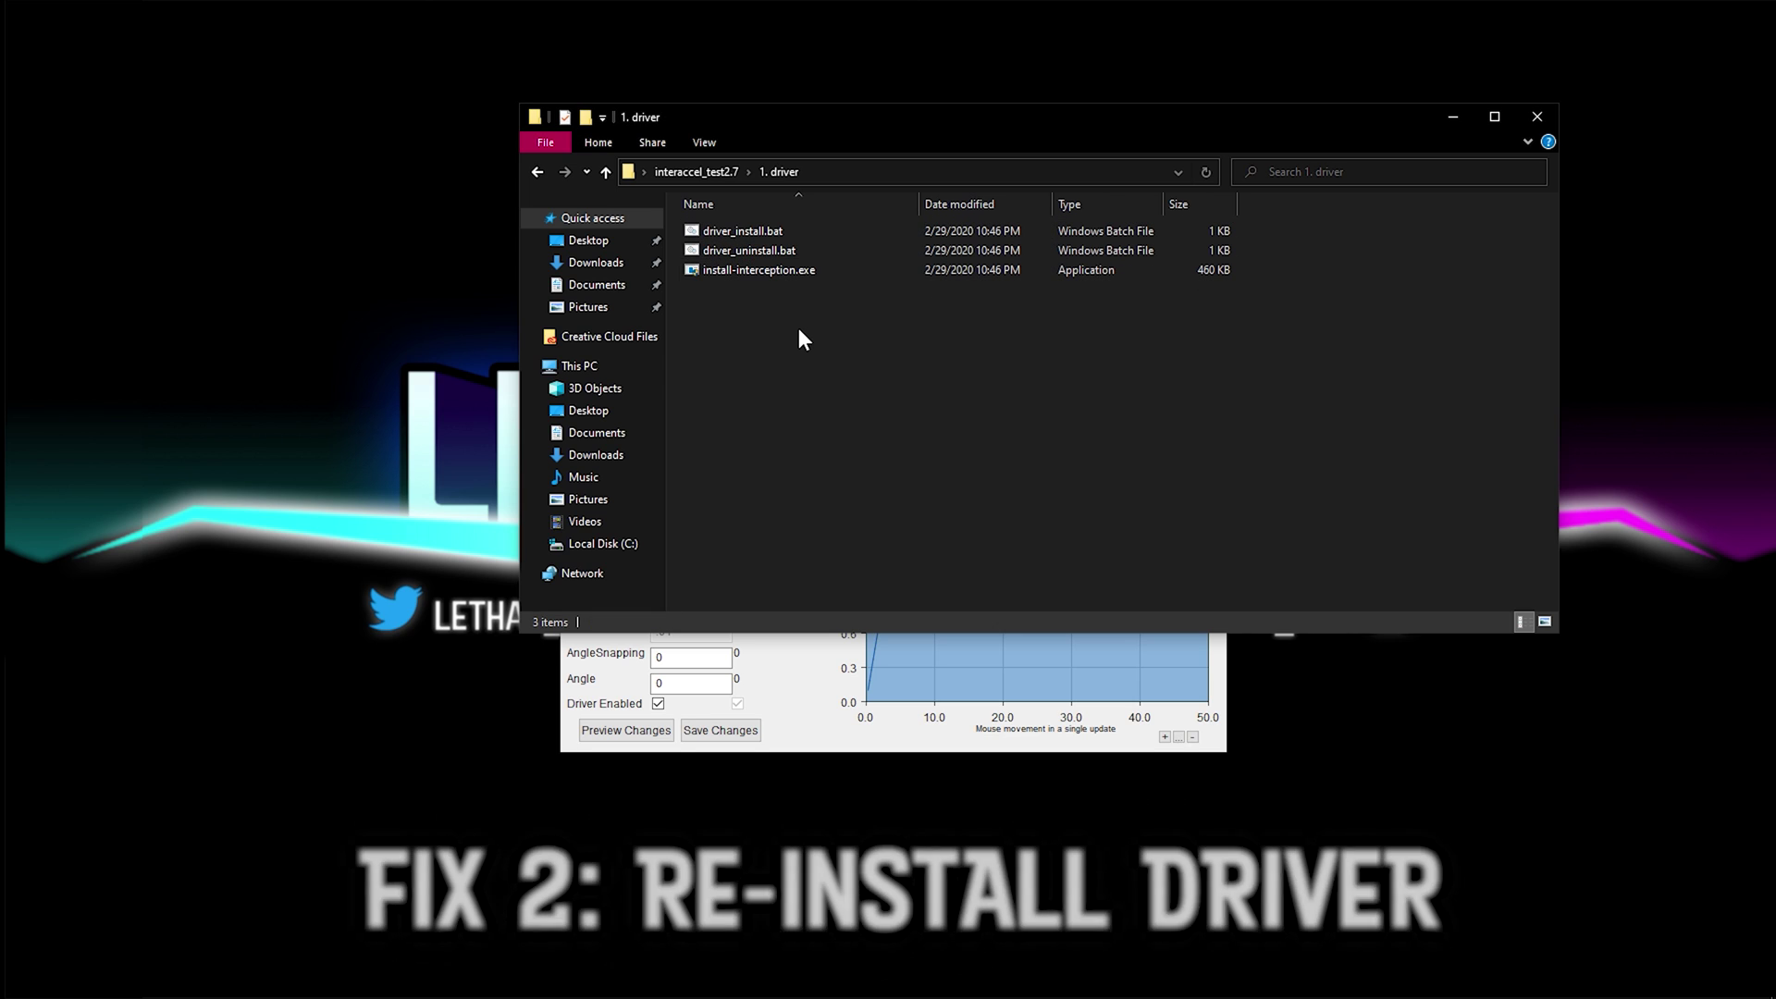
right_click(759, 228)
left_click(723, 373)
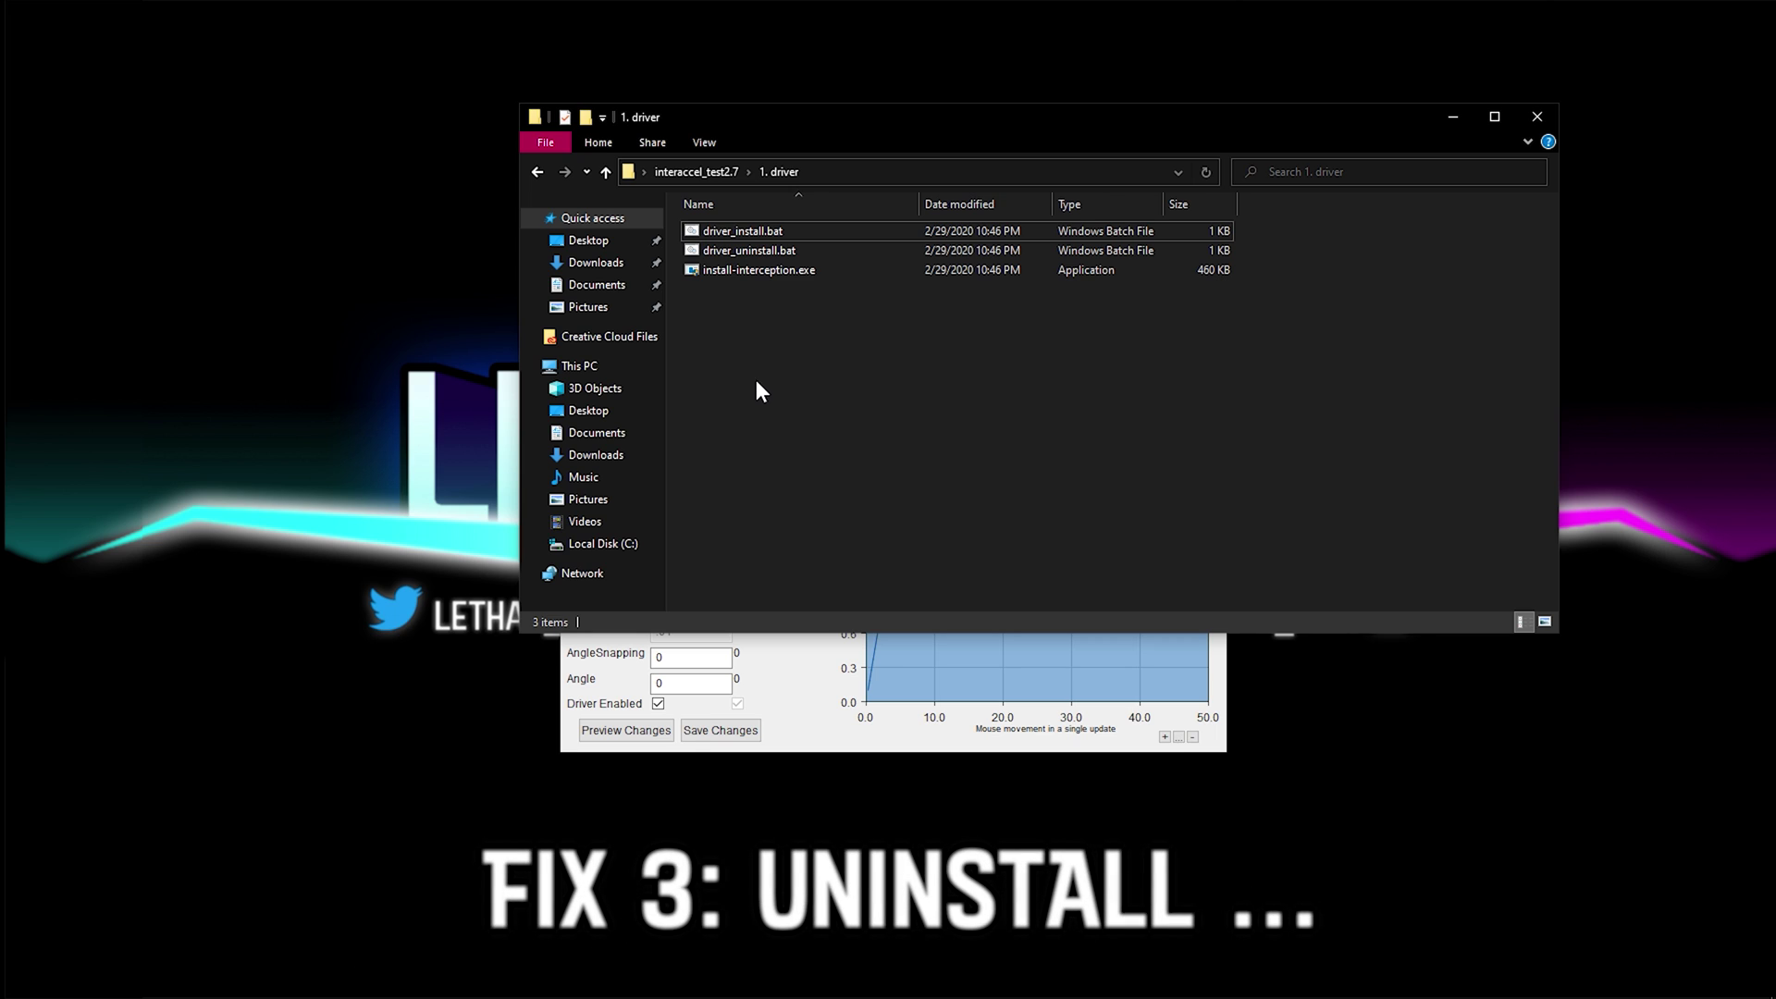
right_click(770, 248)
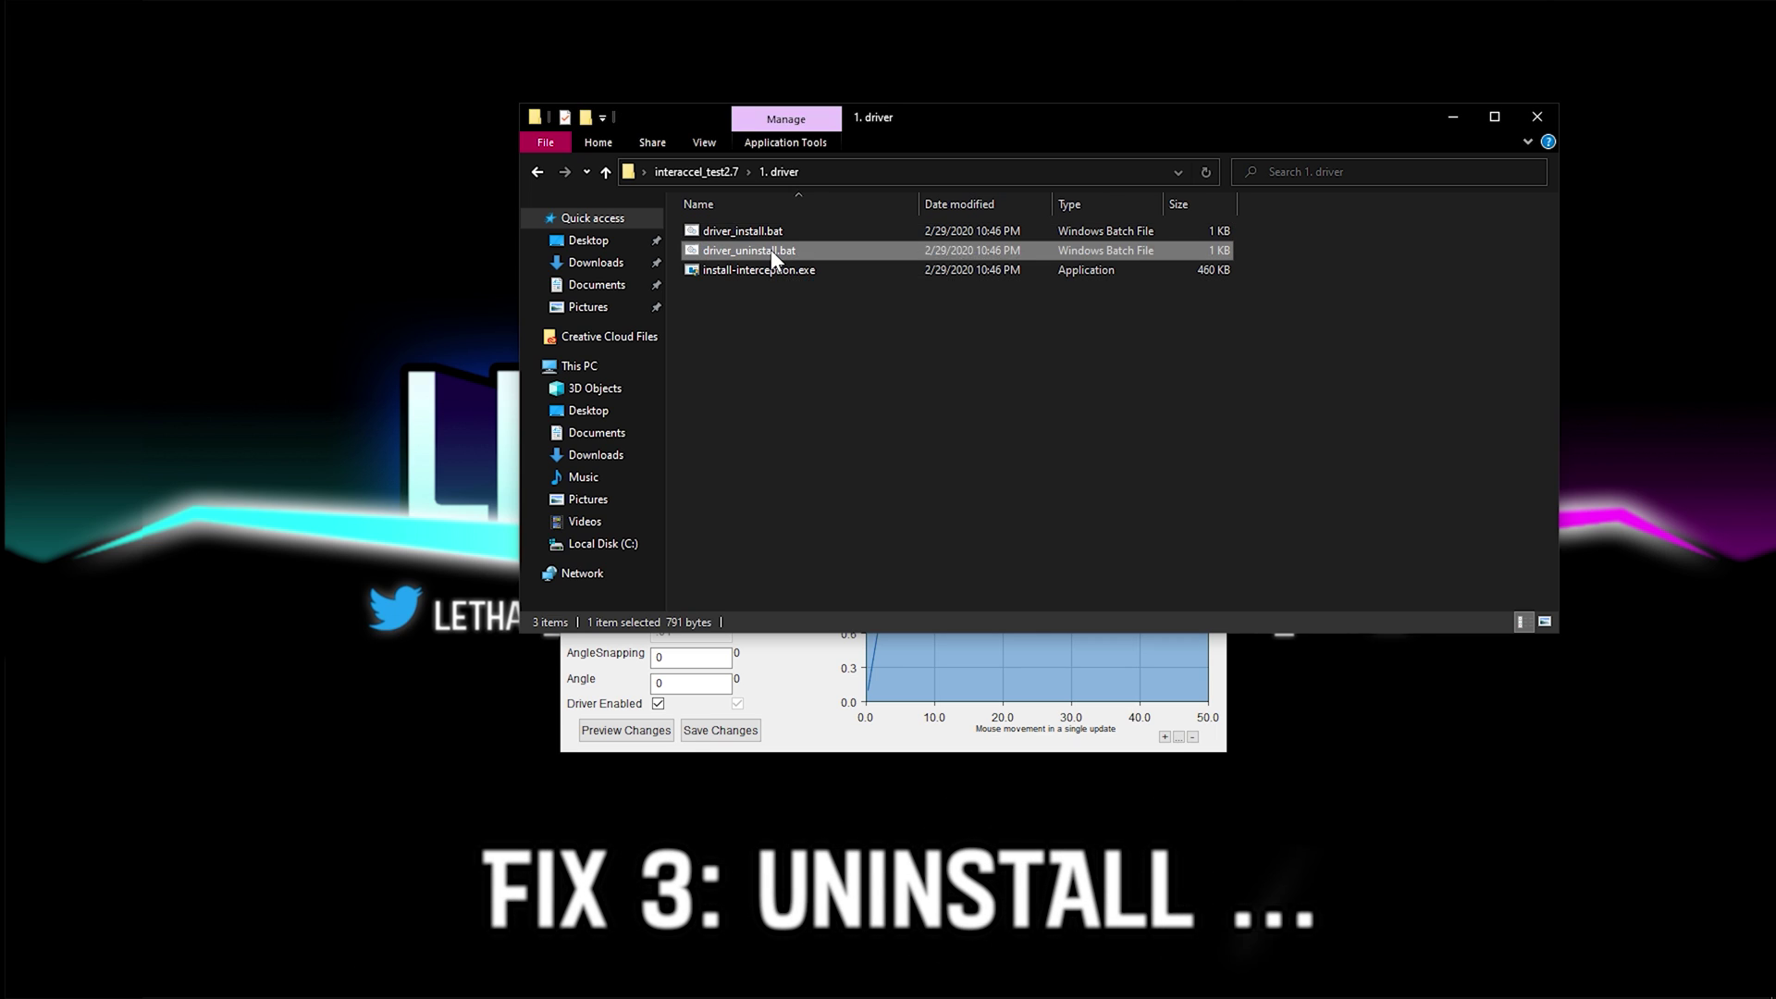
left_click(728, 329)
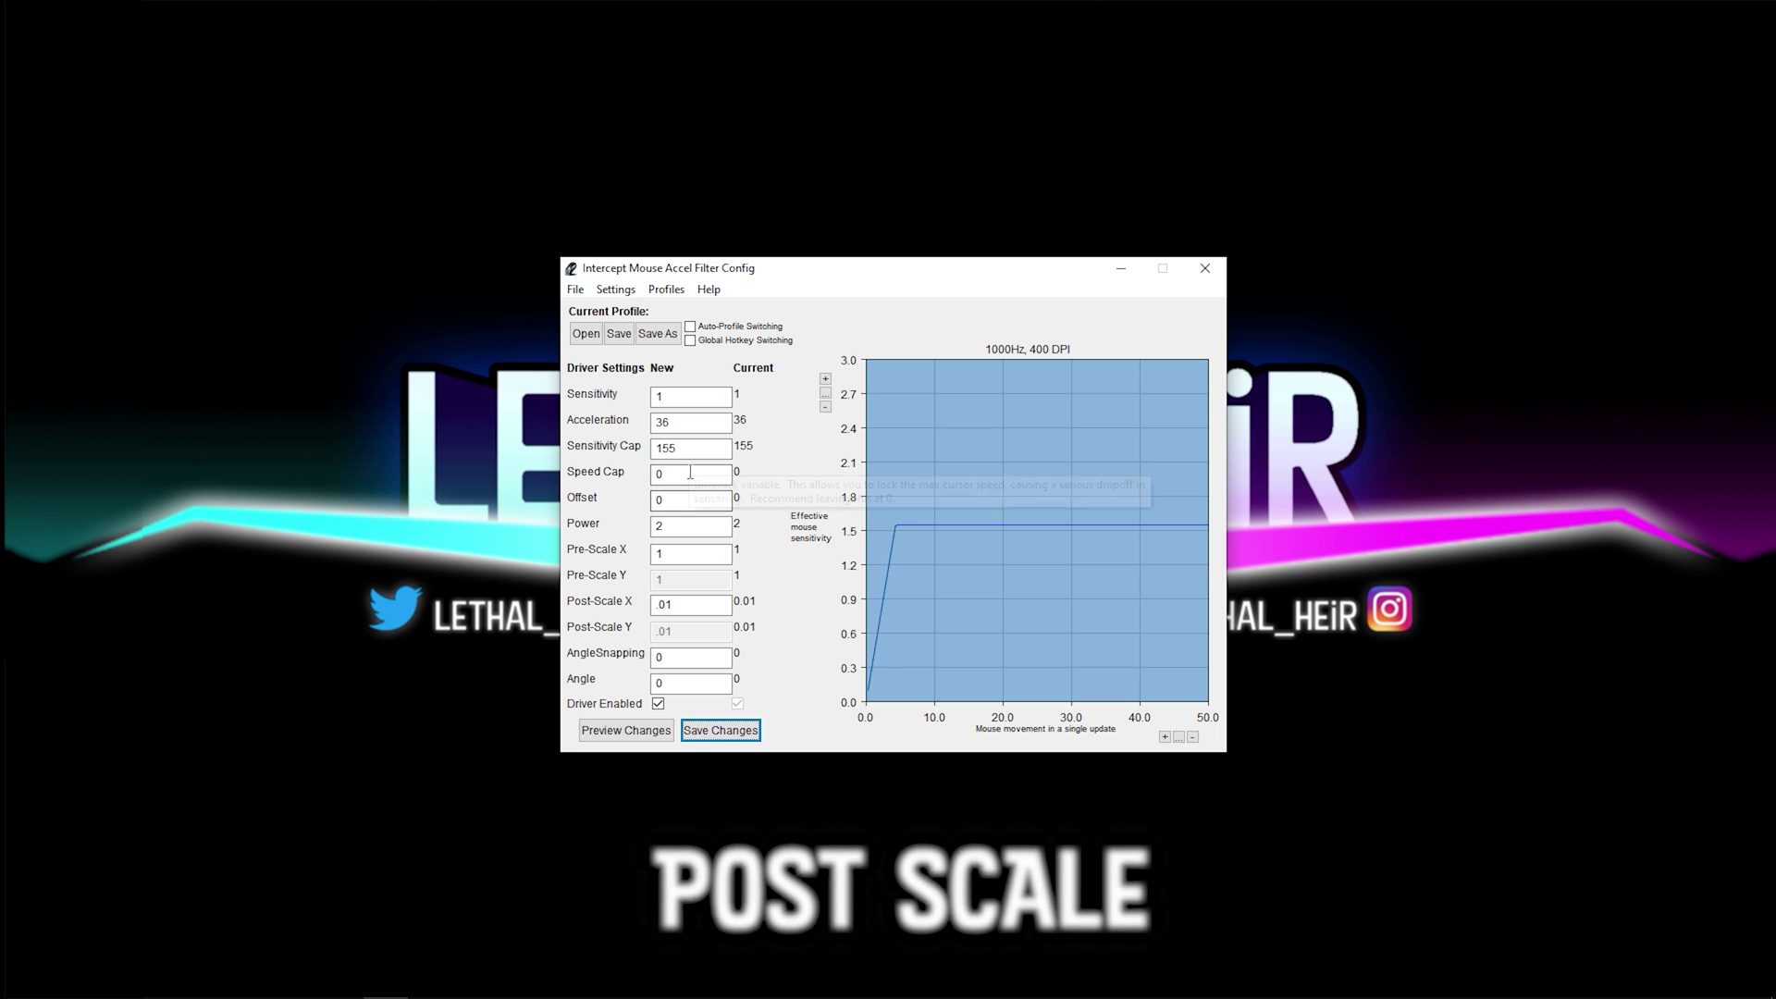
Step: Preview the accel curve with Offset values of 10, then 1, then 10 again
double_click(678, 500)
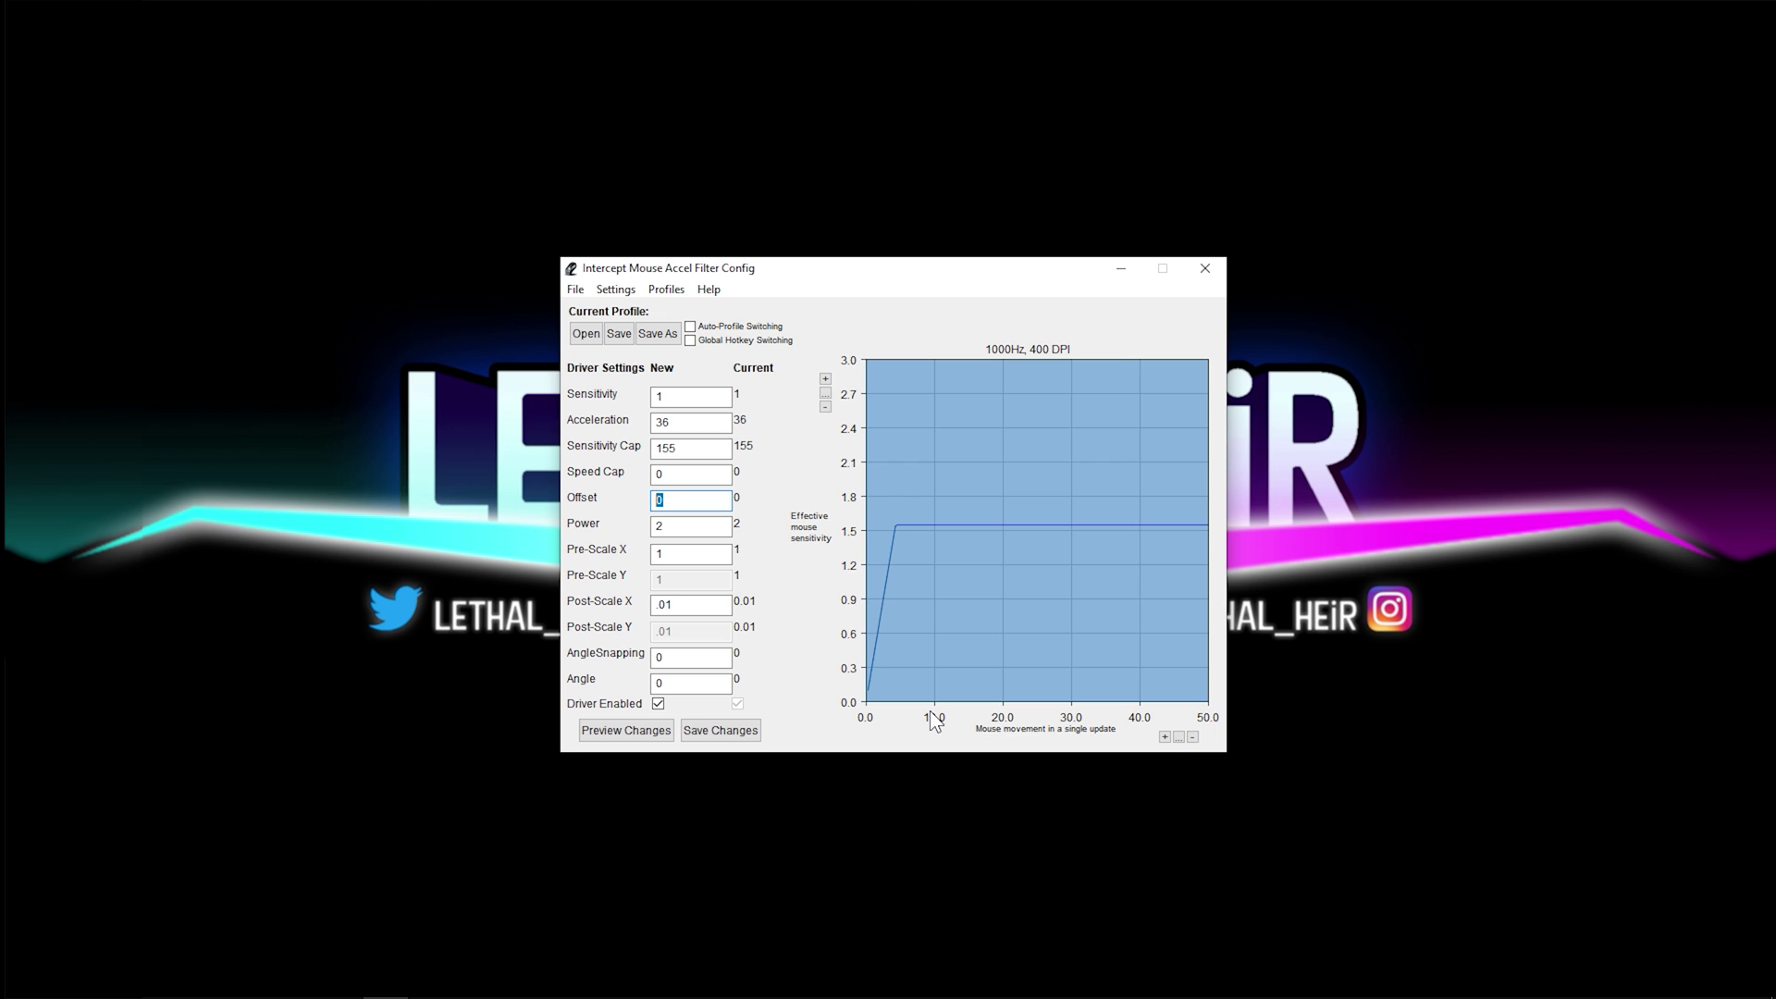
type("10")
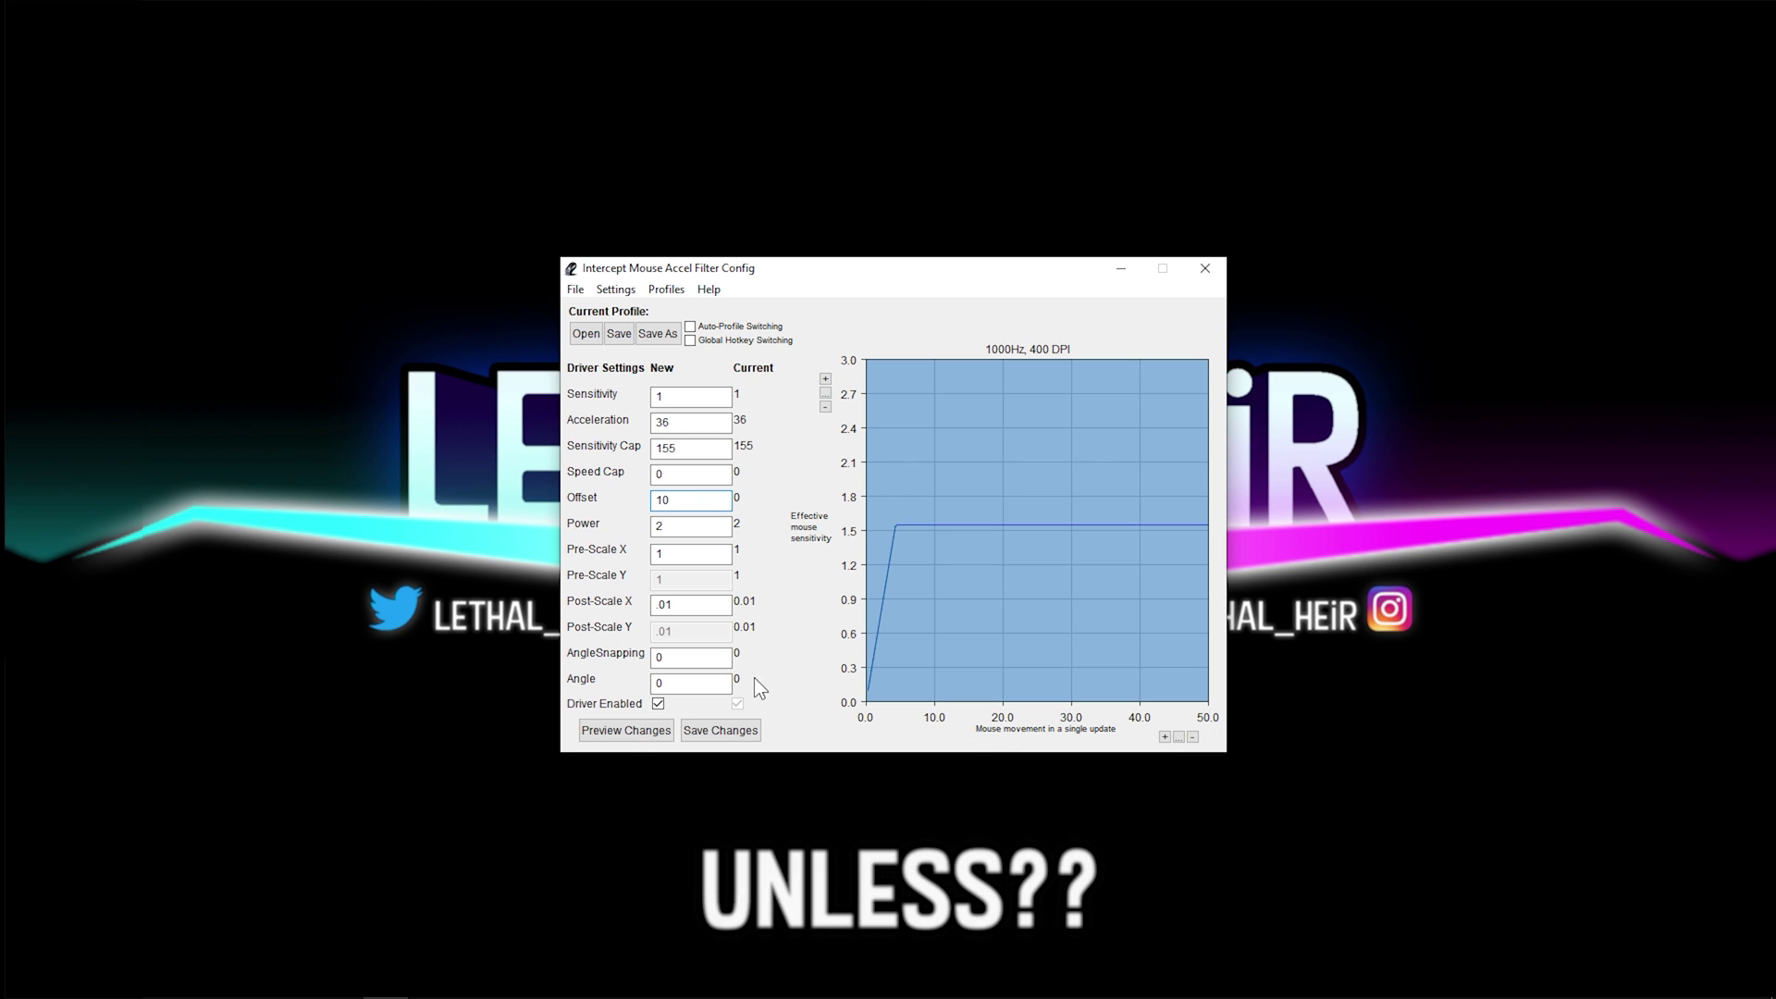
left_click(626, 728)
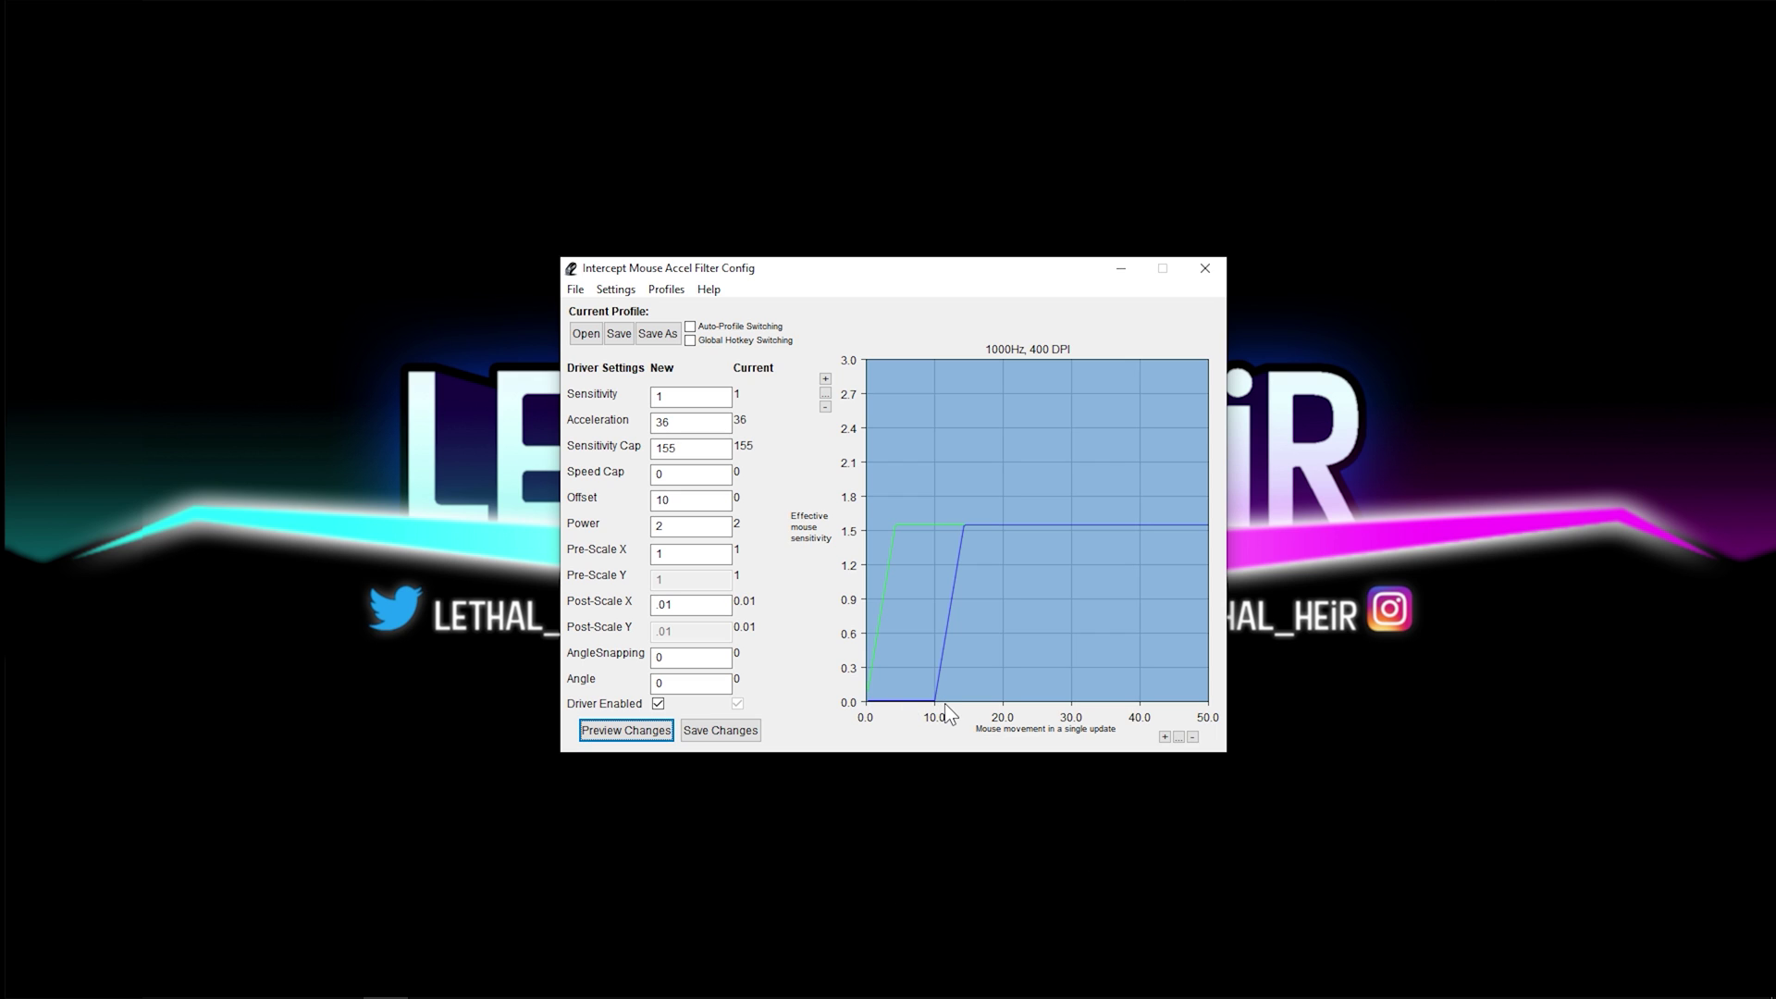
double_click(671, 499)
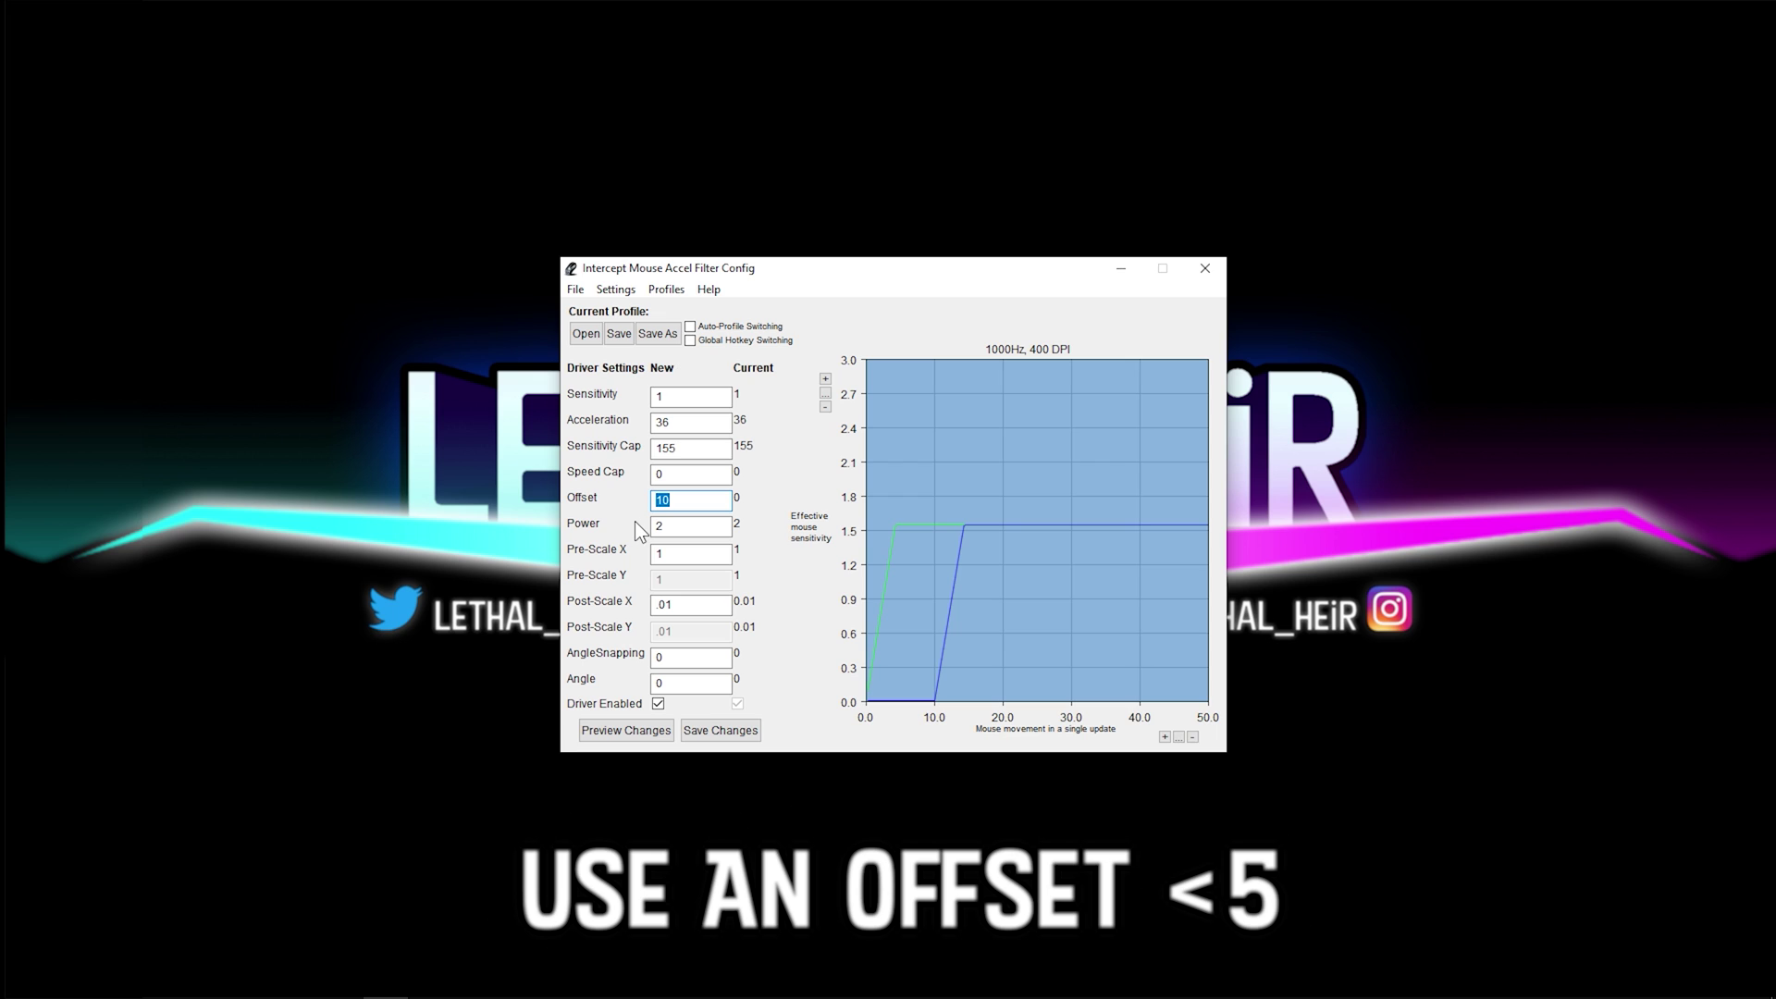
type("1")
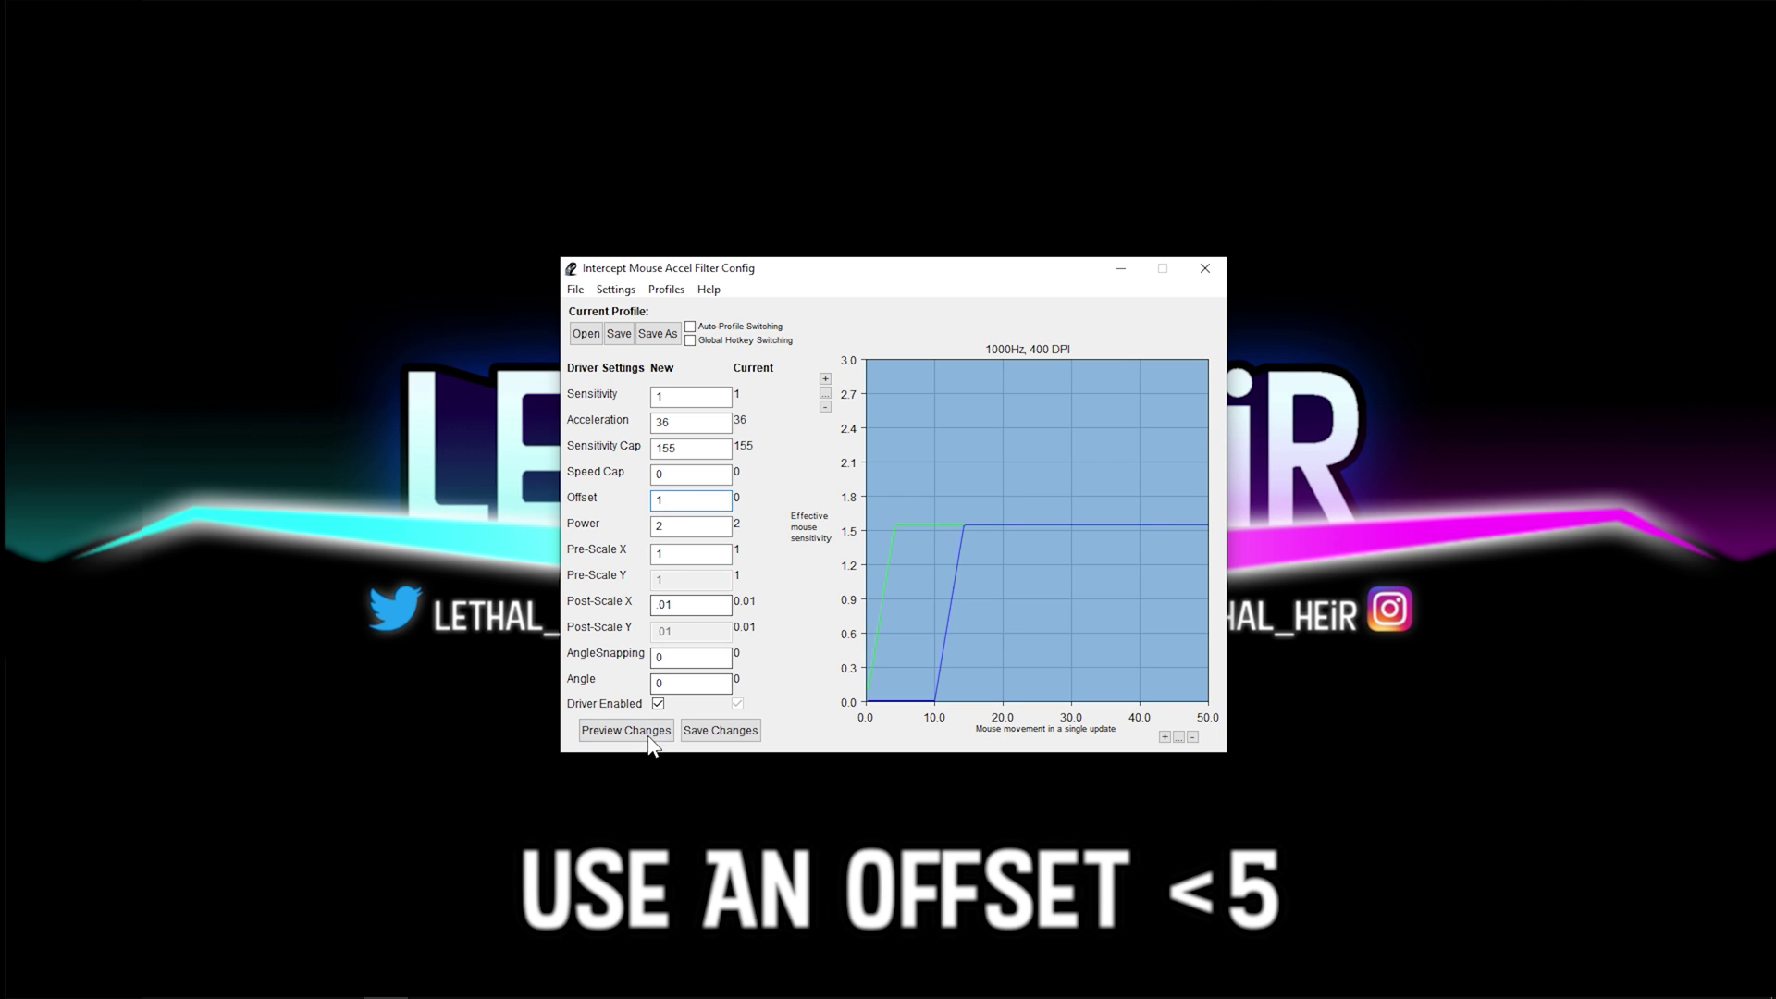
left_click(645, 725)
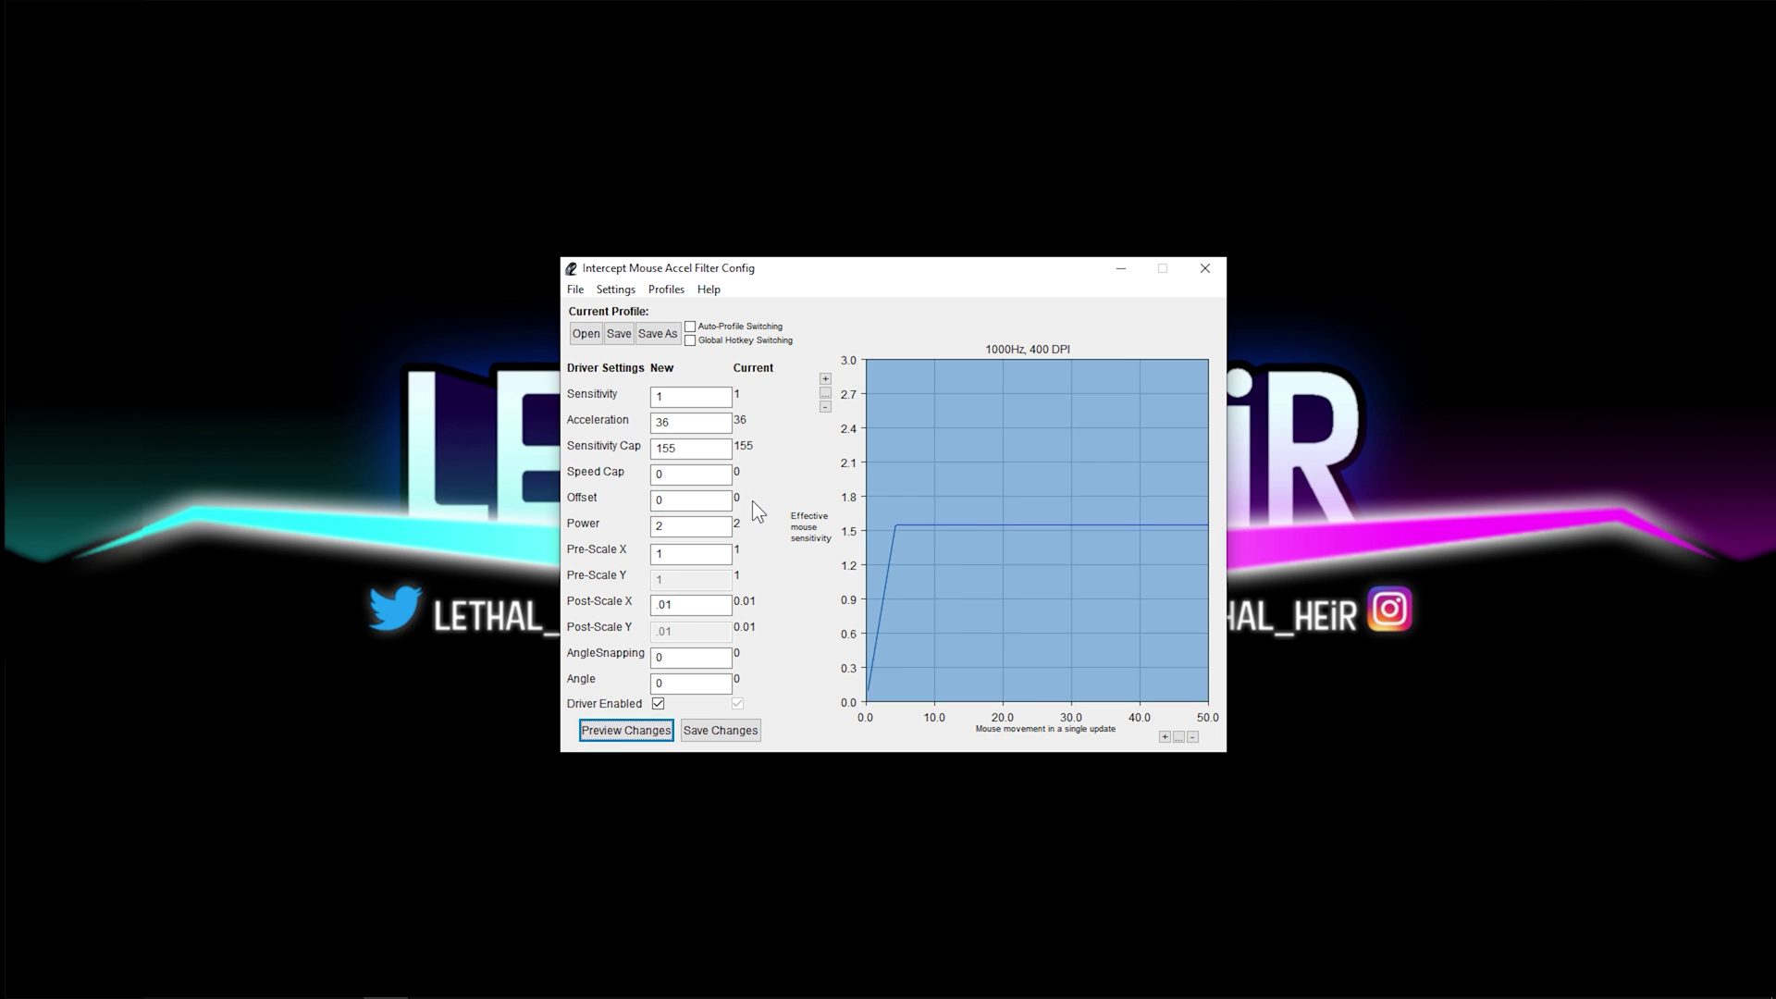
double_click(684, 500)
type("10")
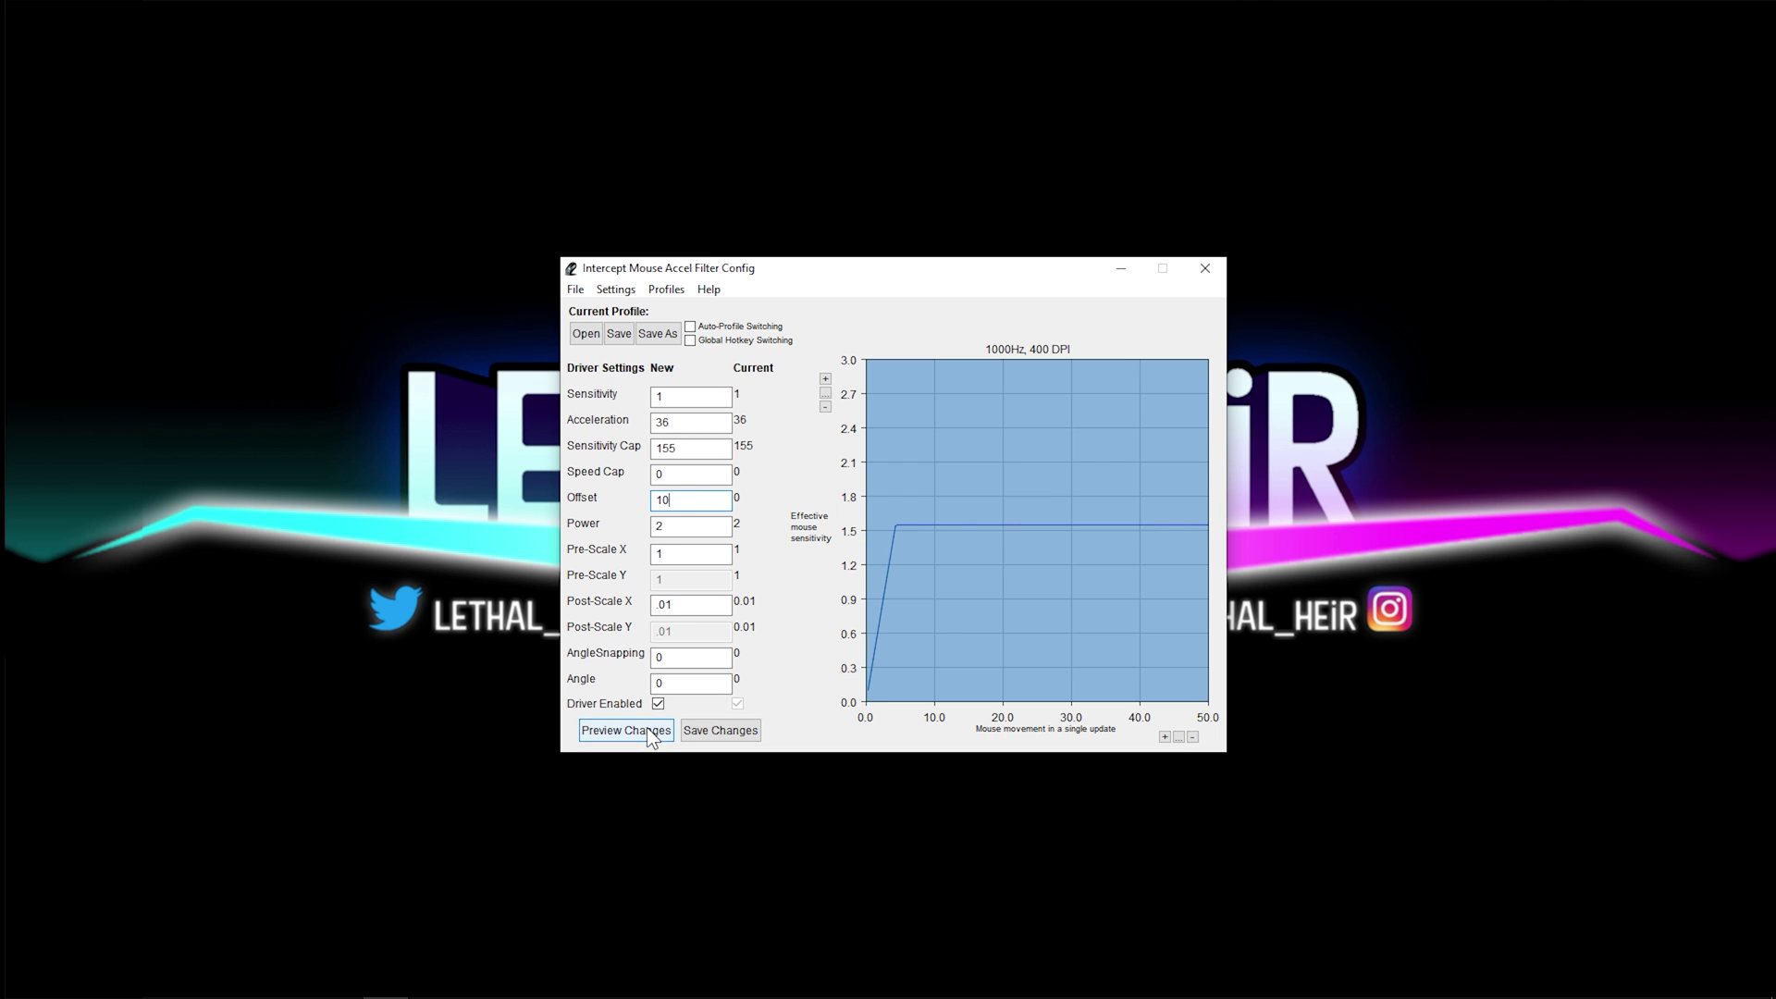
left_click(647, 729)
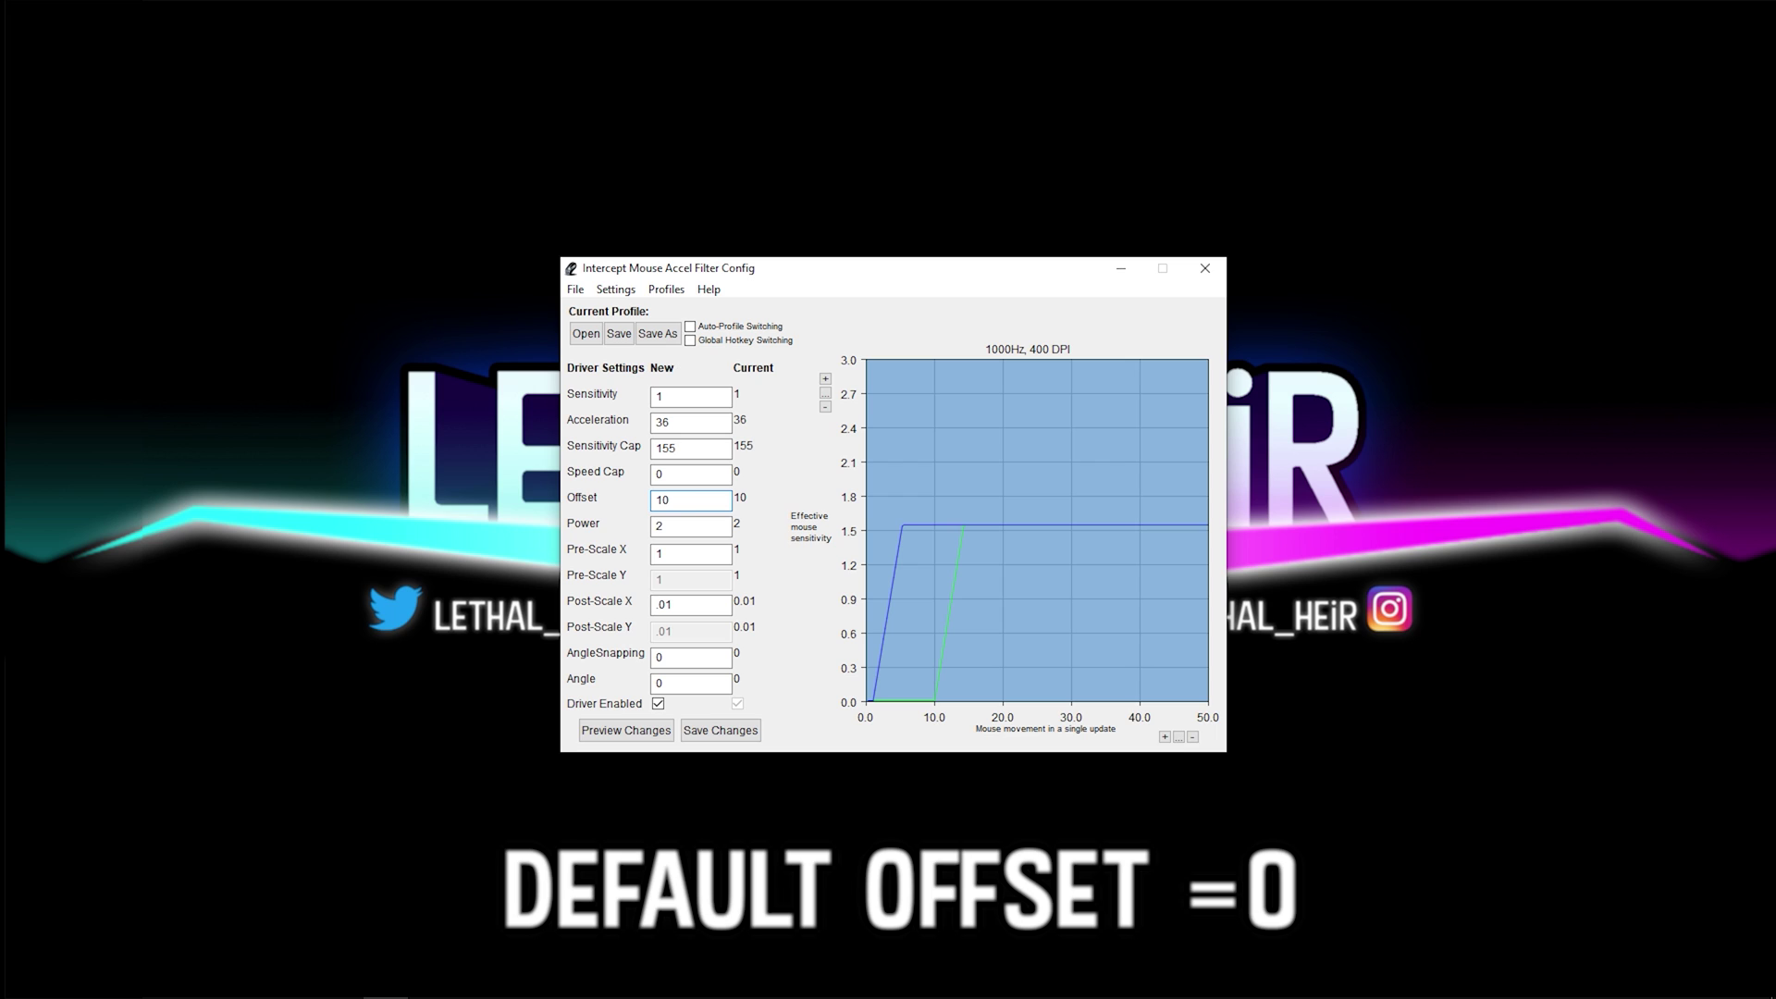
Step: Set Offset back to 0 and save the settings
key("BackSpace")
key("BackSpace")
type("0")
left_click(721, 730)
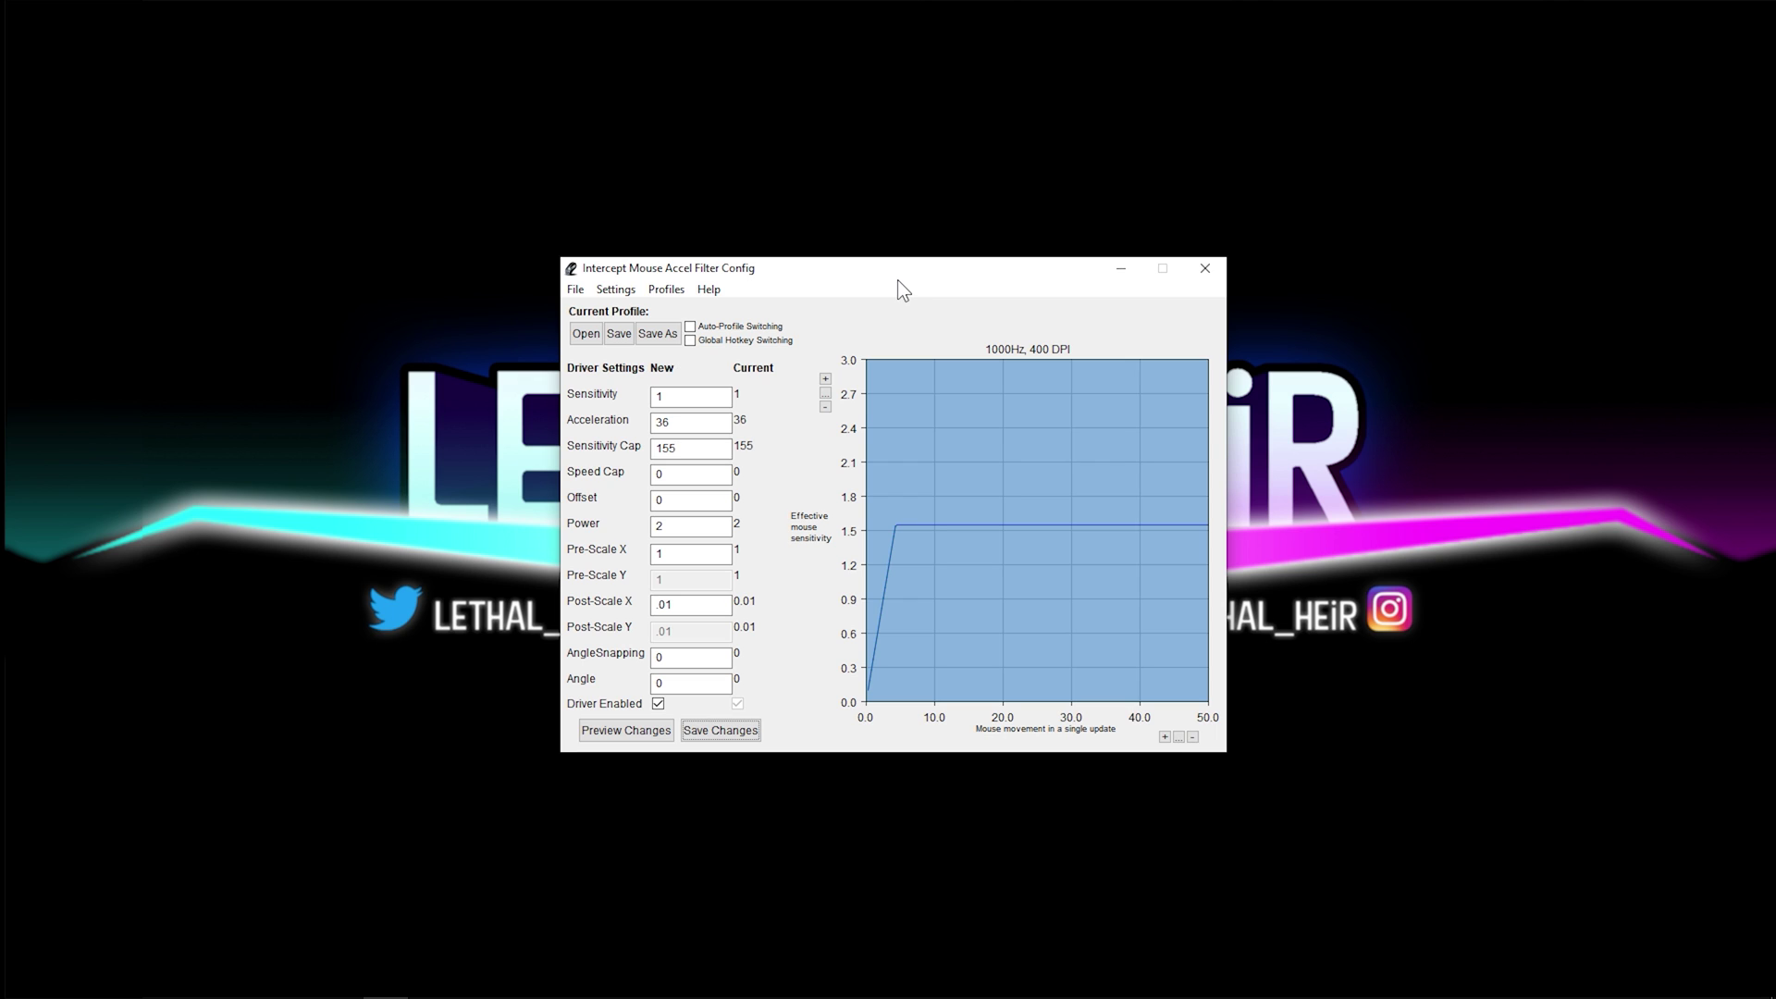
Step: Confirm the four scale-lock options are checked, then preview with Post-Scale X at 1
left_click(627, 290)
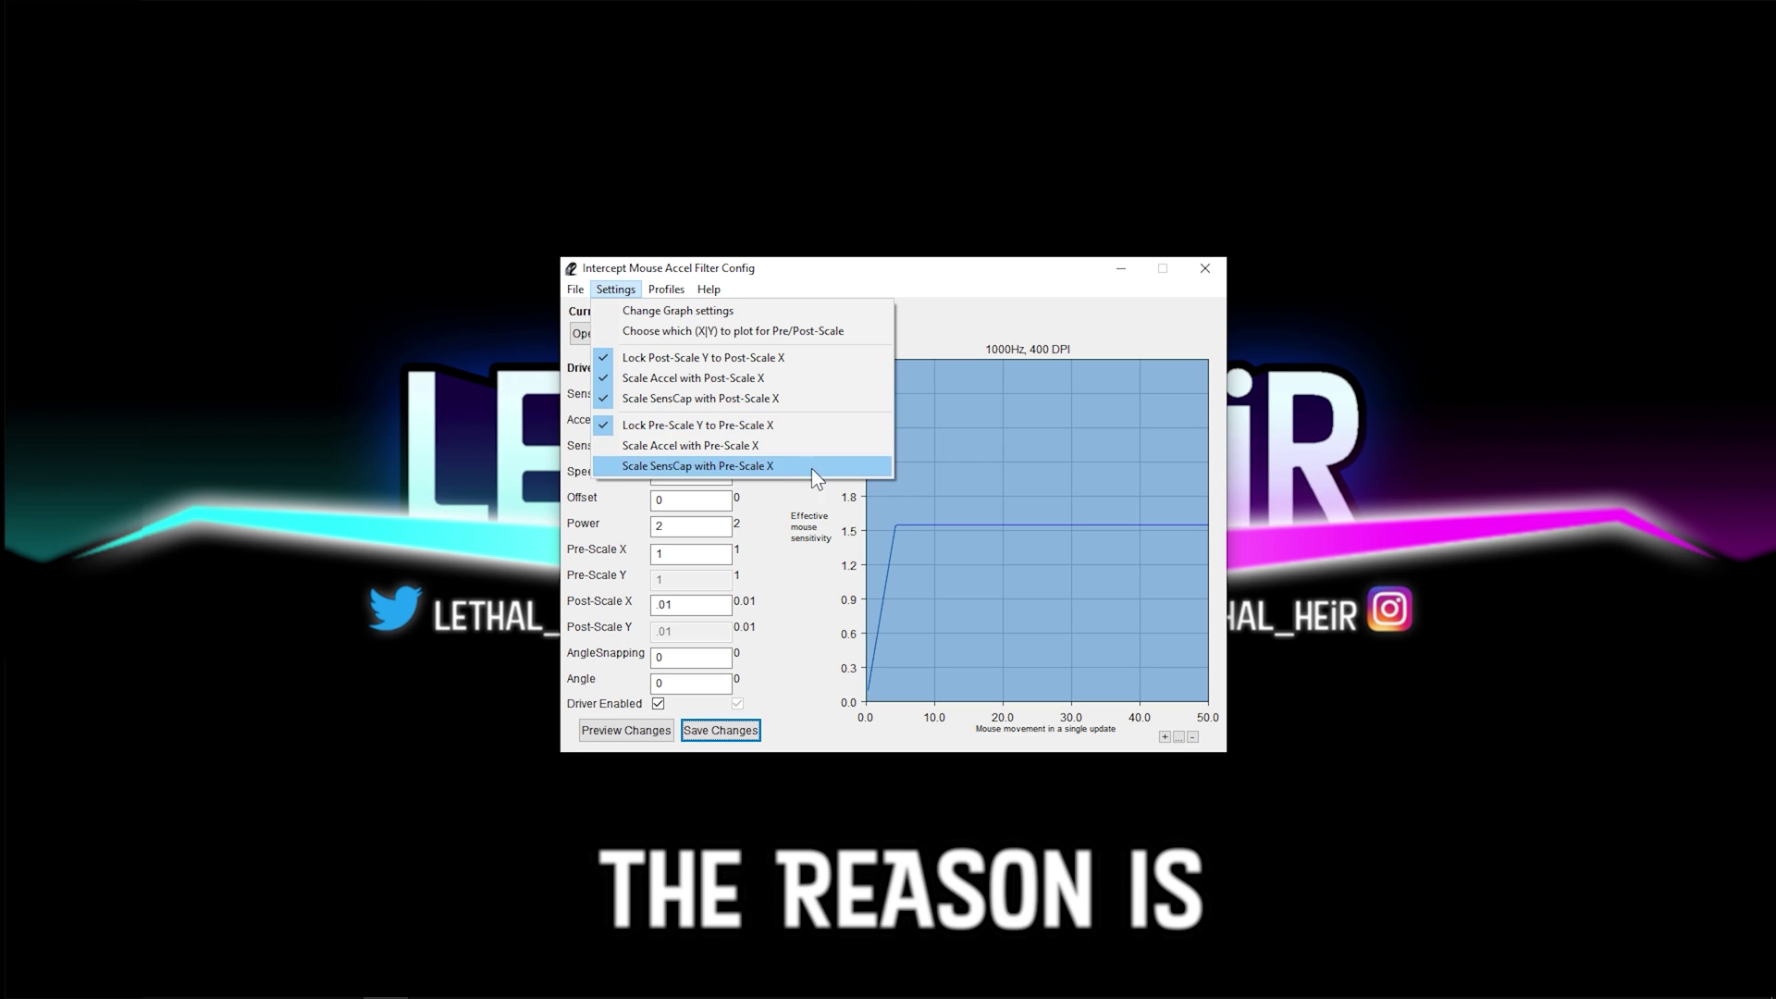
left_click(781, 500)
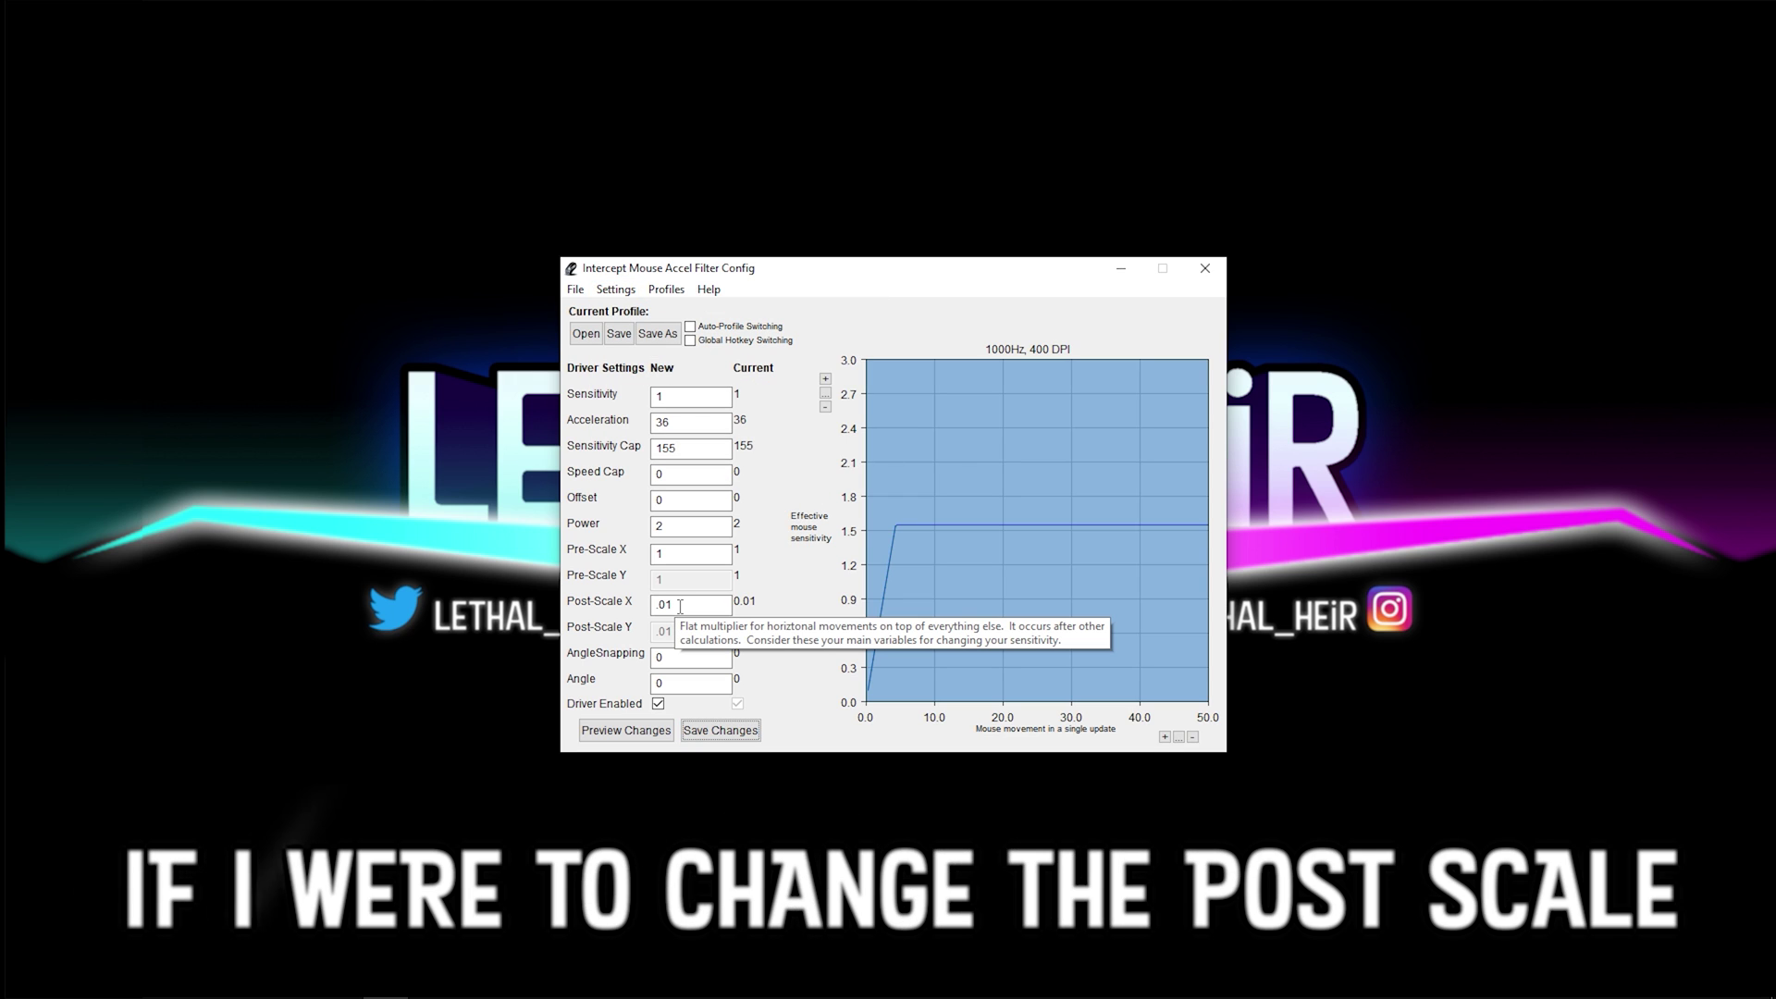
left_click_drag(679, 606, 654, 607)
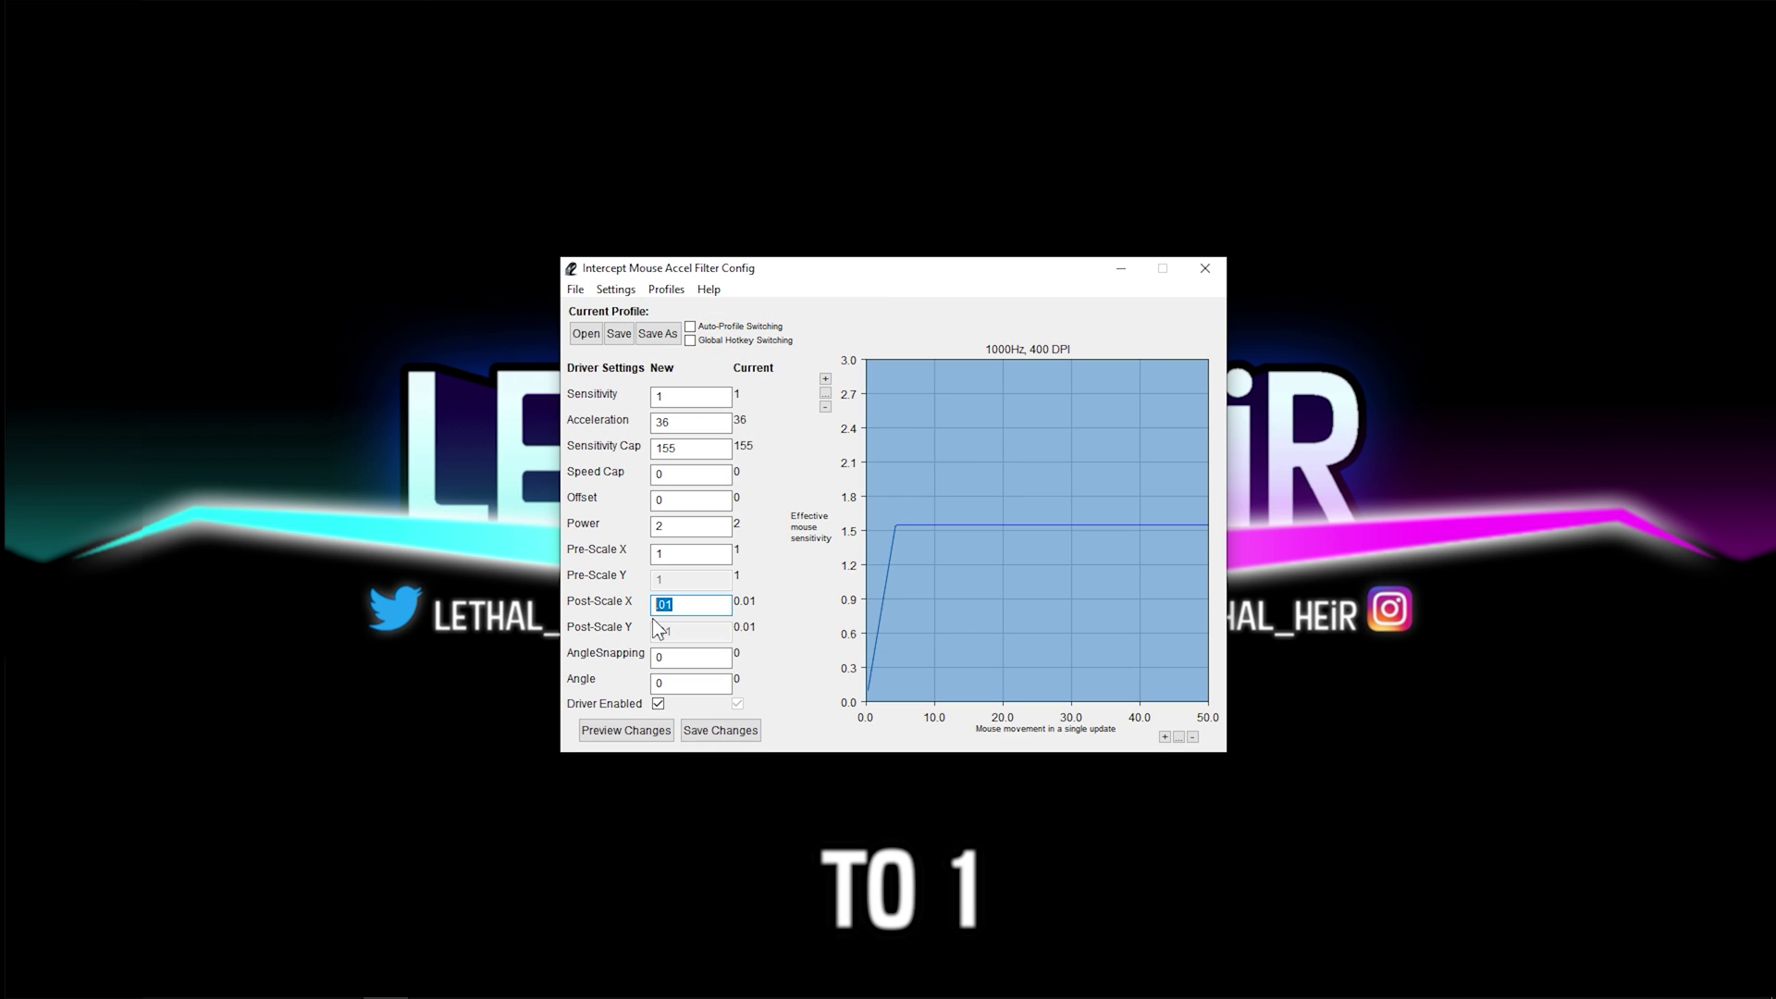
type("1")
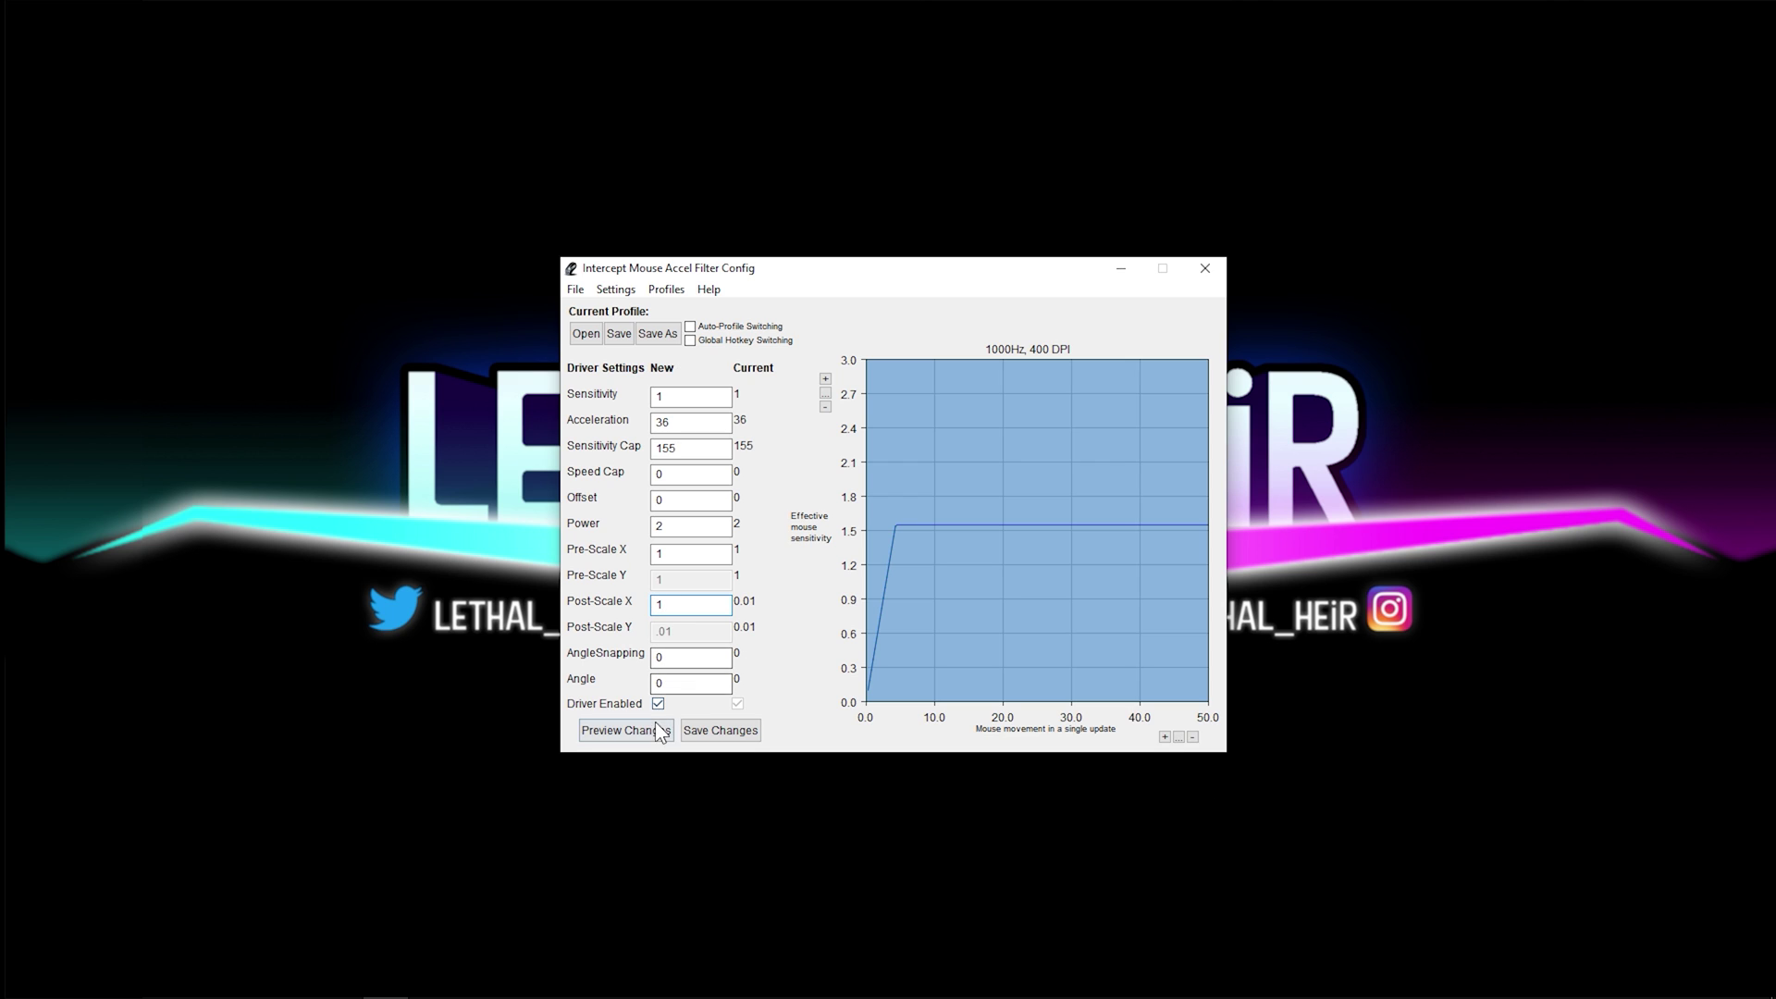
left_click(653, 729)
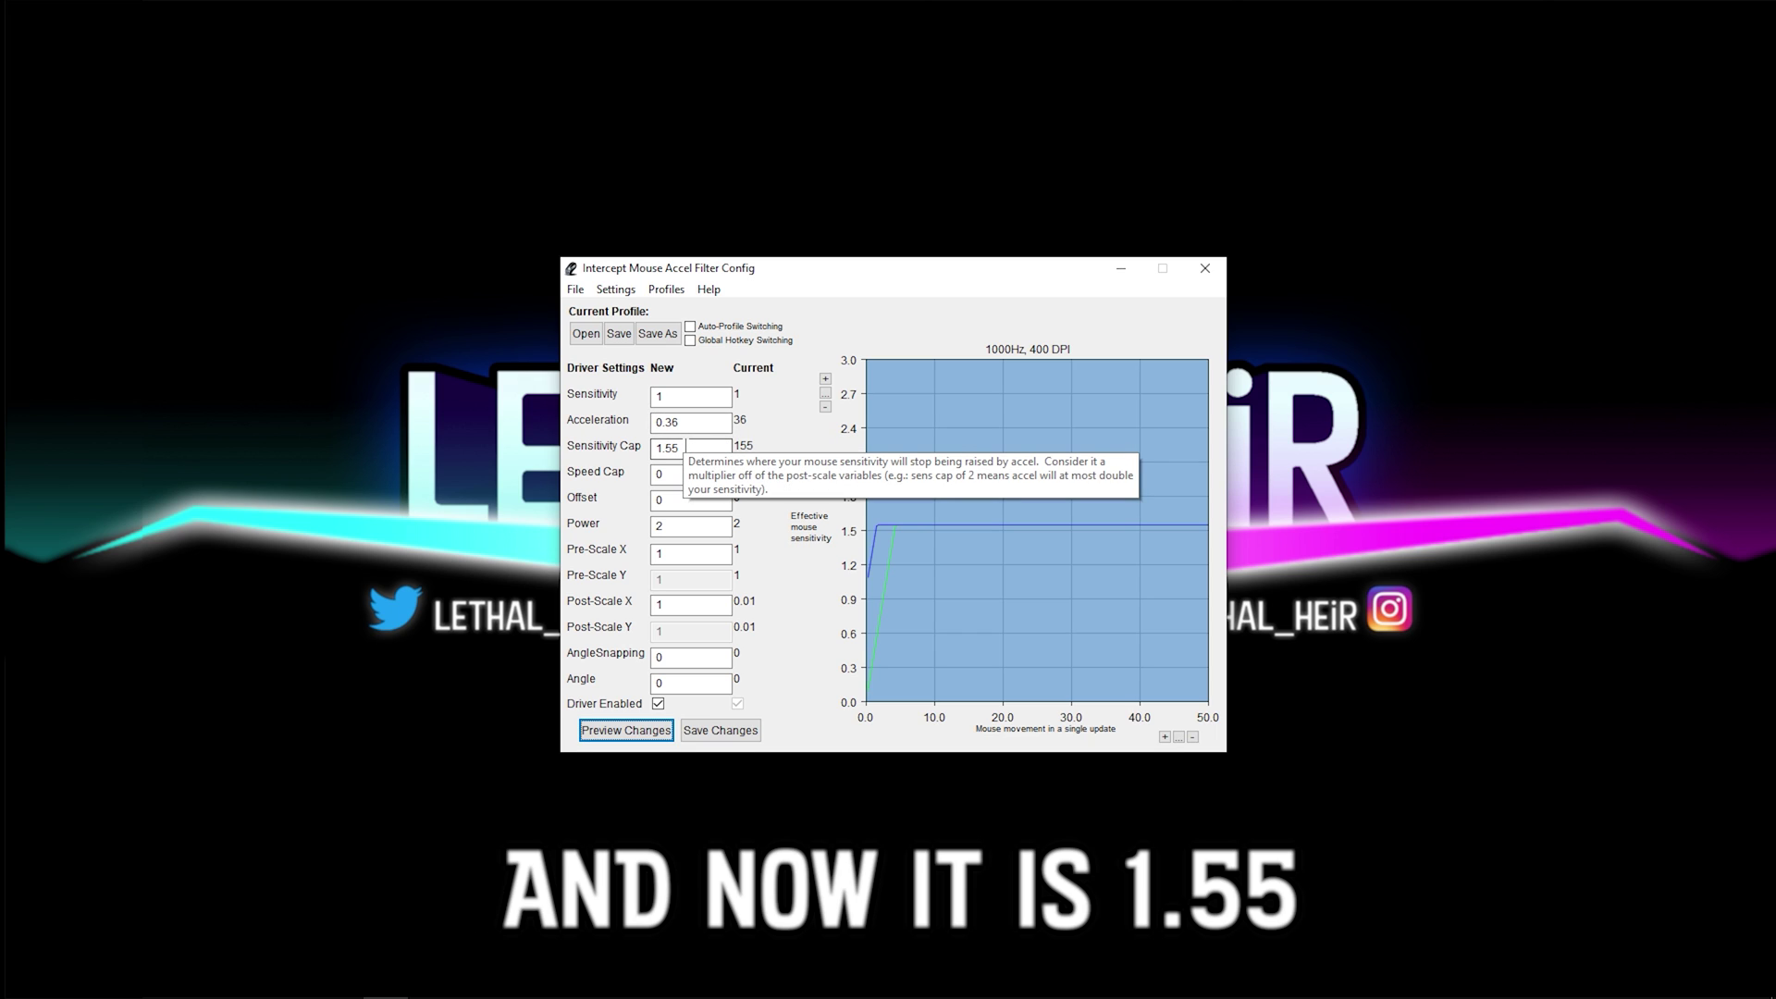
left_click(615, 289)
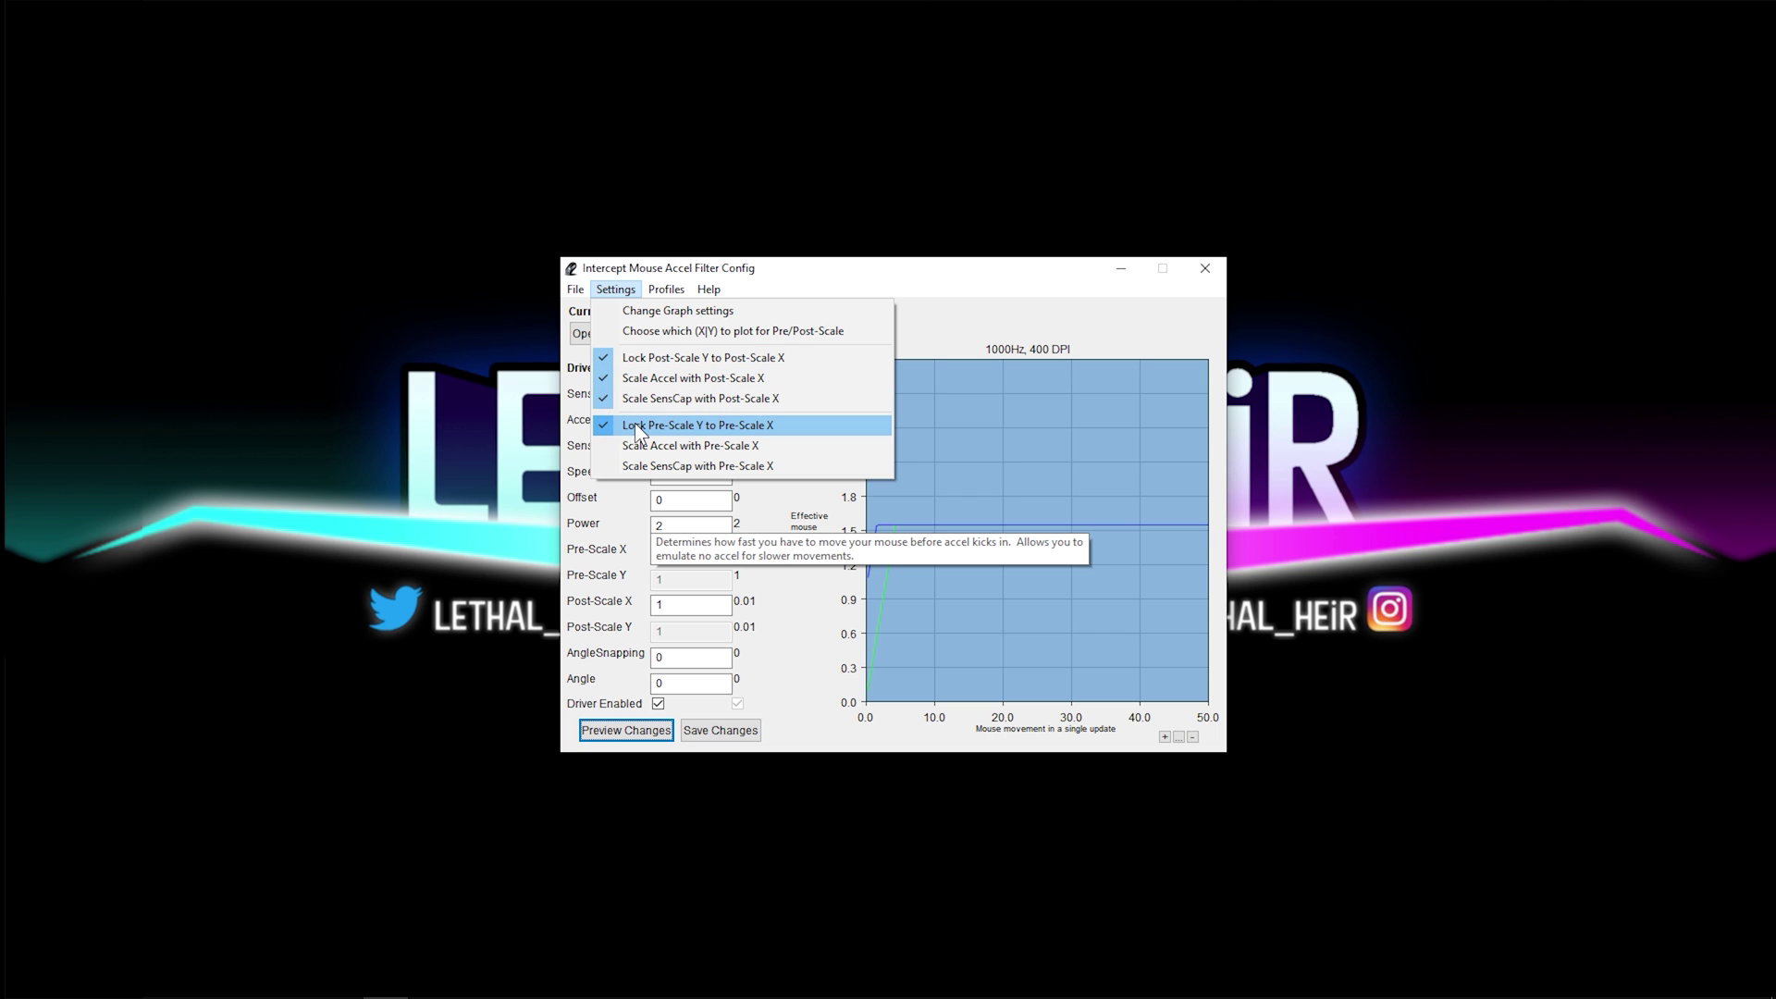
Step: Preview and save a test with Post-Scale X at 100, acknowledging the save confirmation
left_click(947, 289)
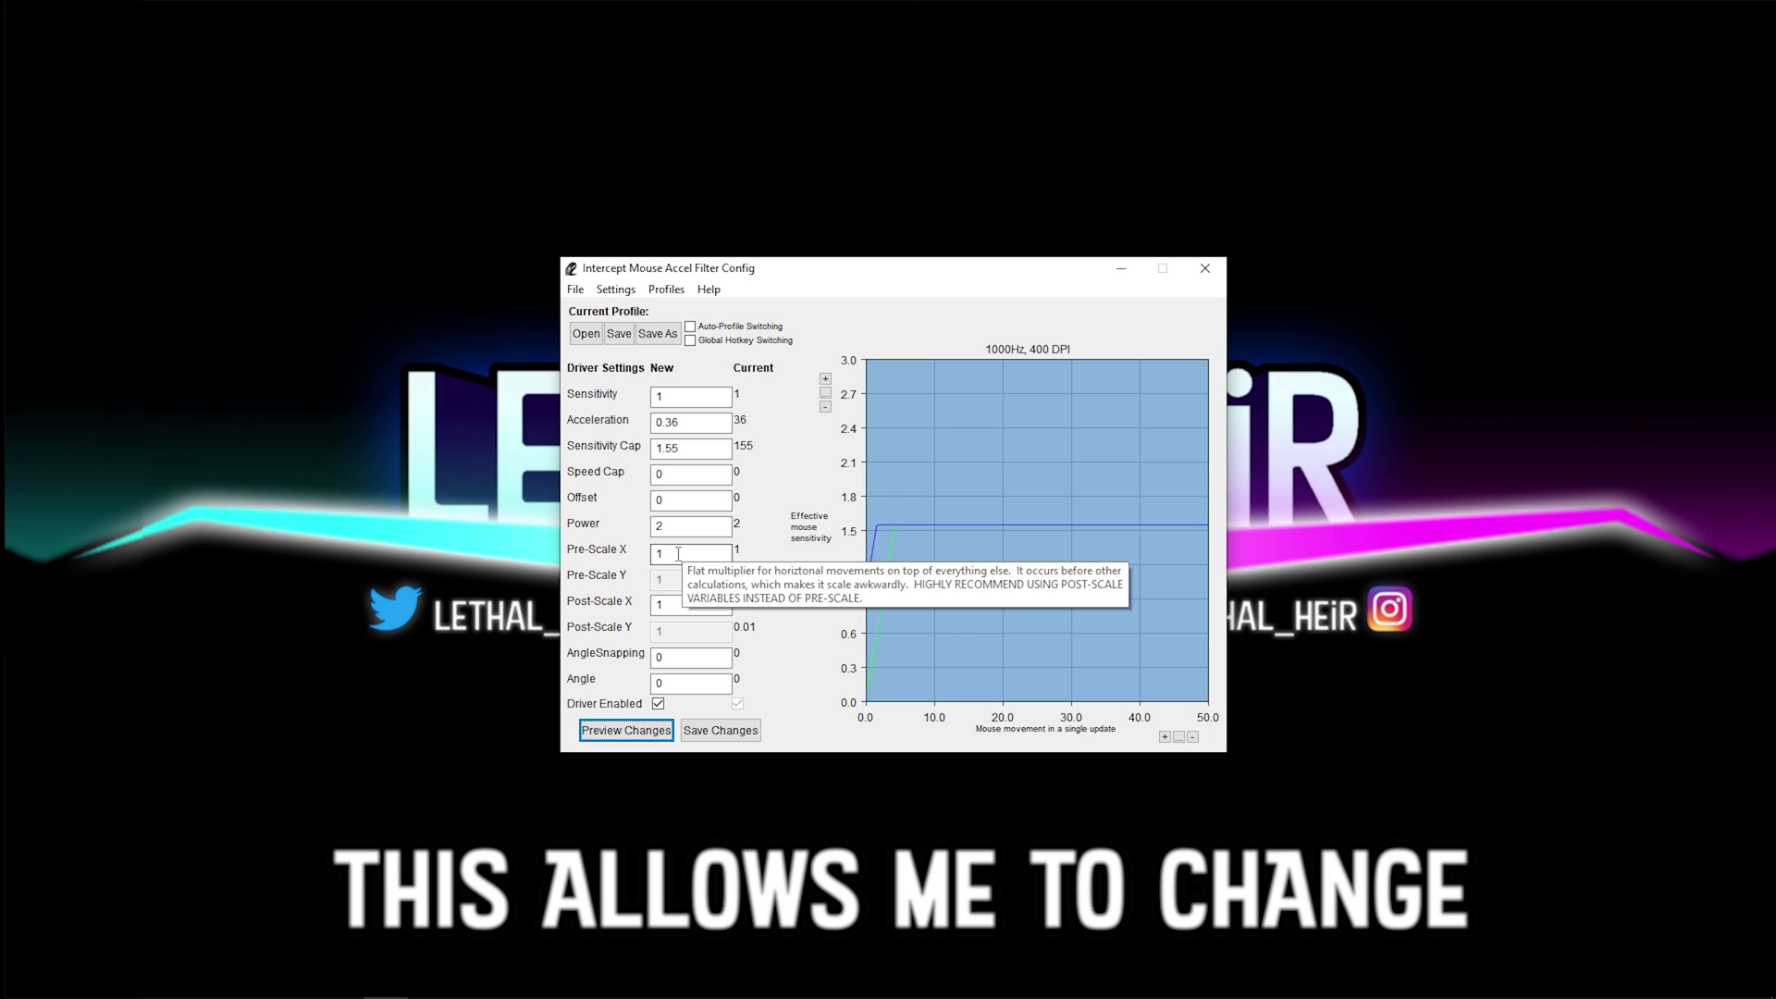
double_click(658, 609)
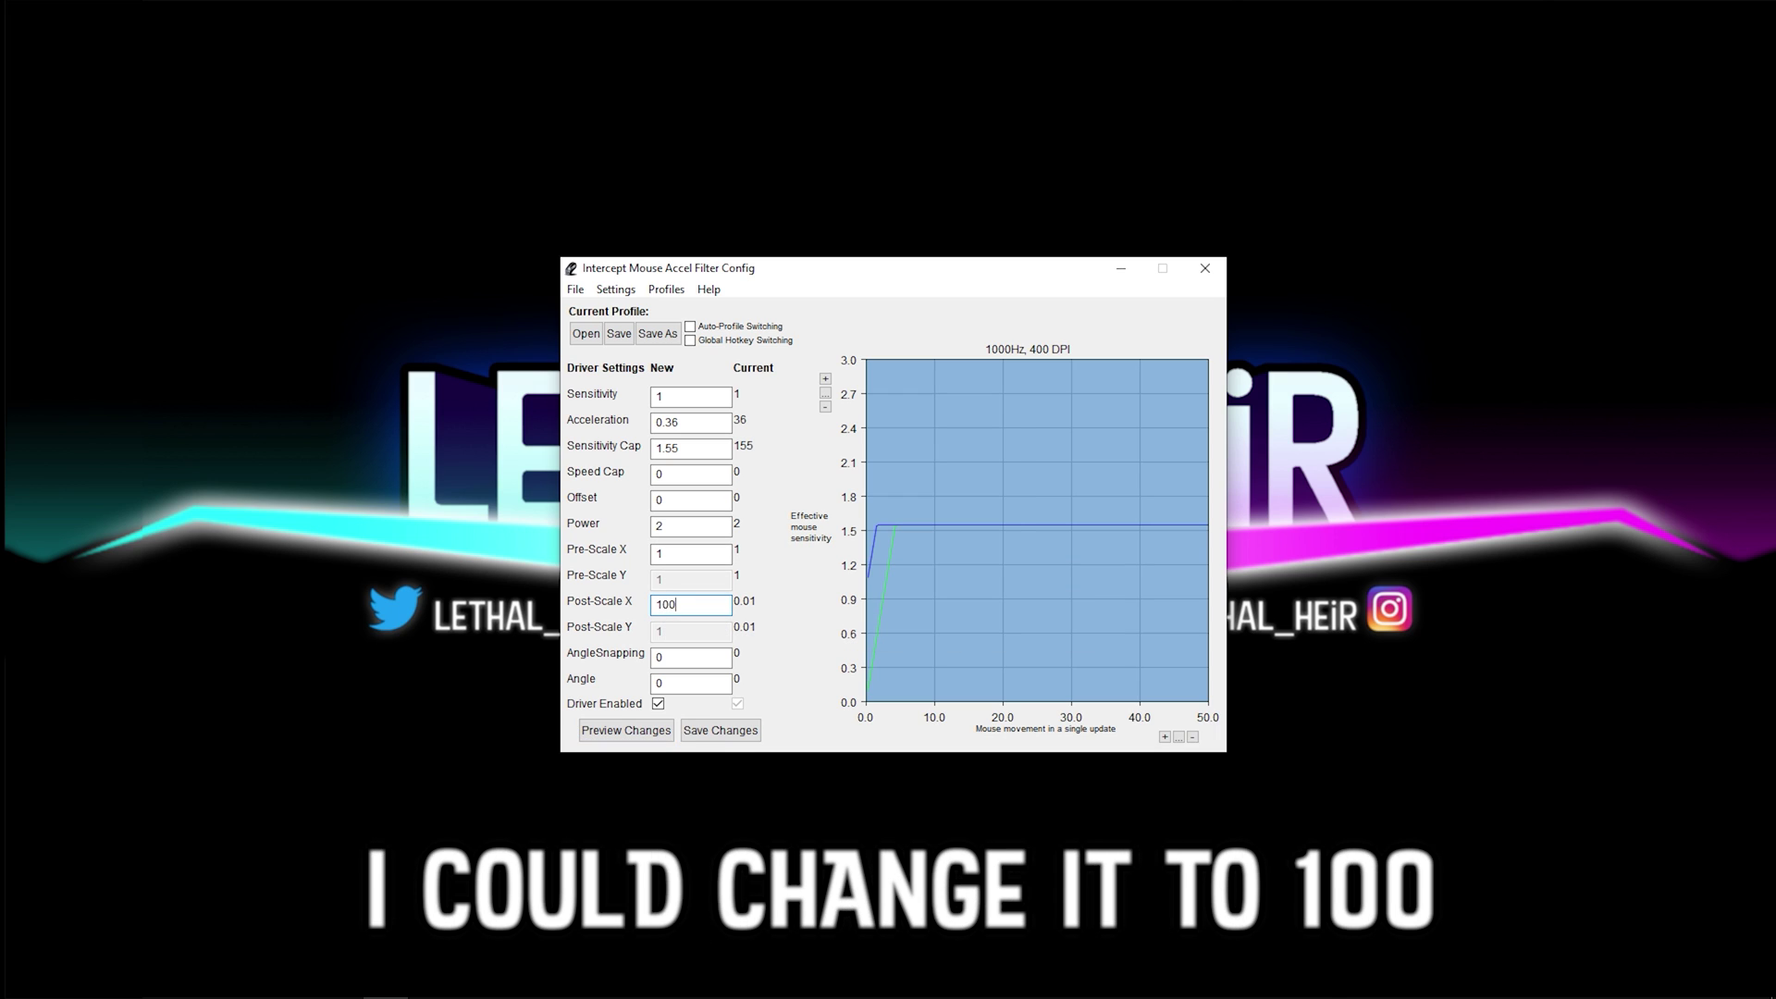
left_click(625, 730)
left_click(703, 730)
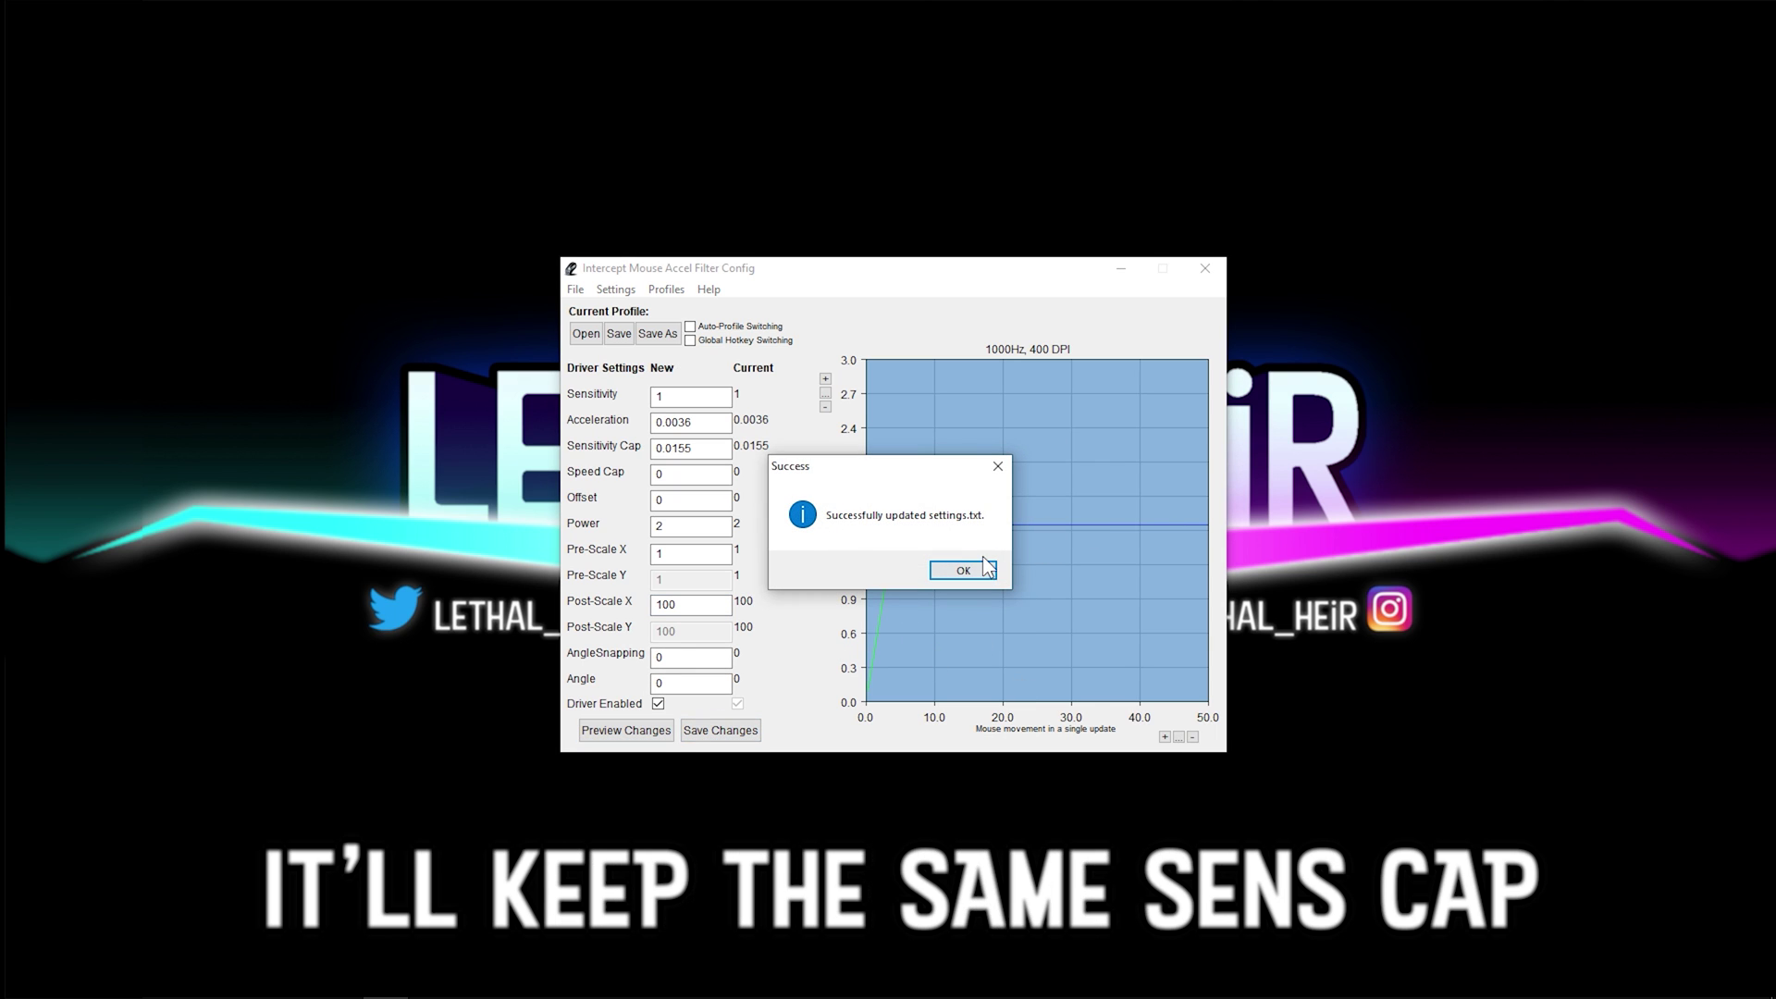
left_click(975, 577)
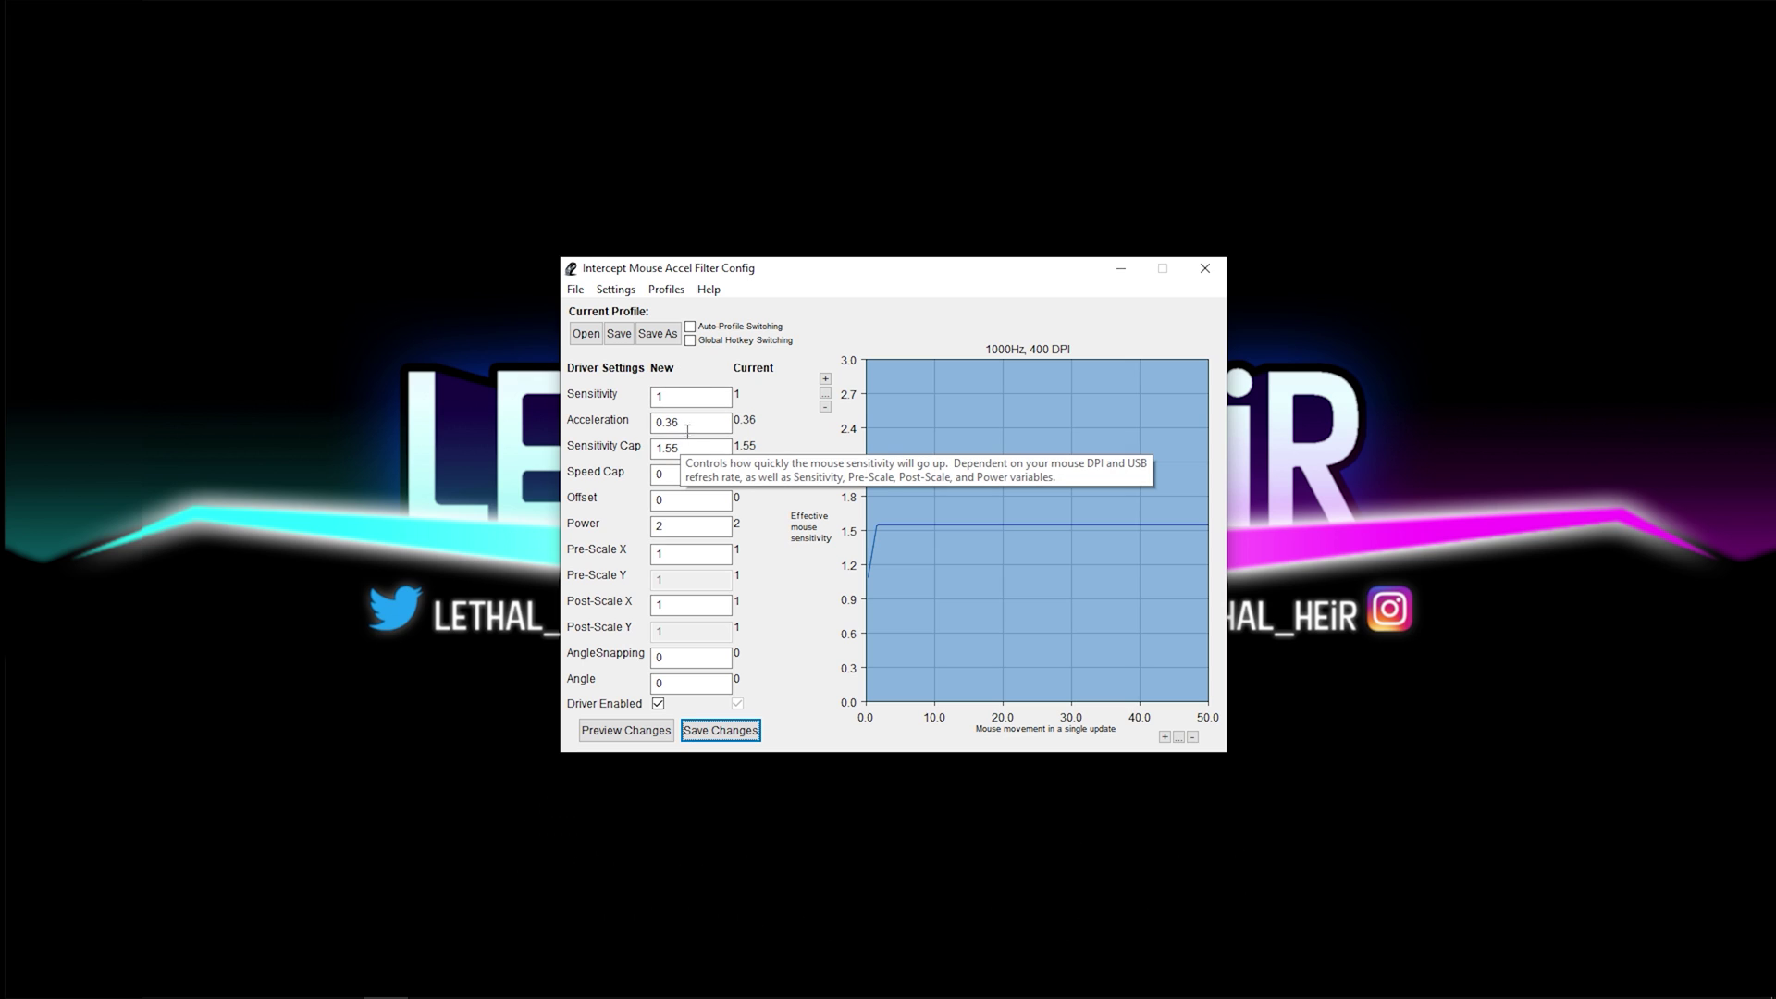
Step: Save Post-Scale X at 10 and acknowledge the confirmation
double_click(660, 605)
type("10")
left_click(722, 730)
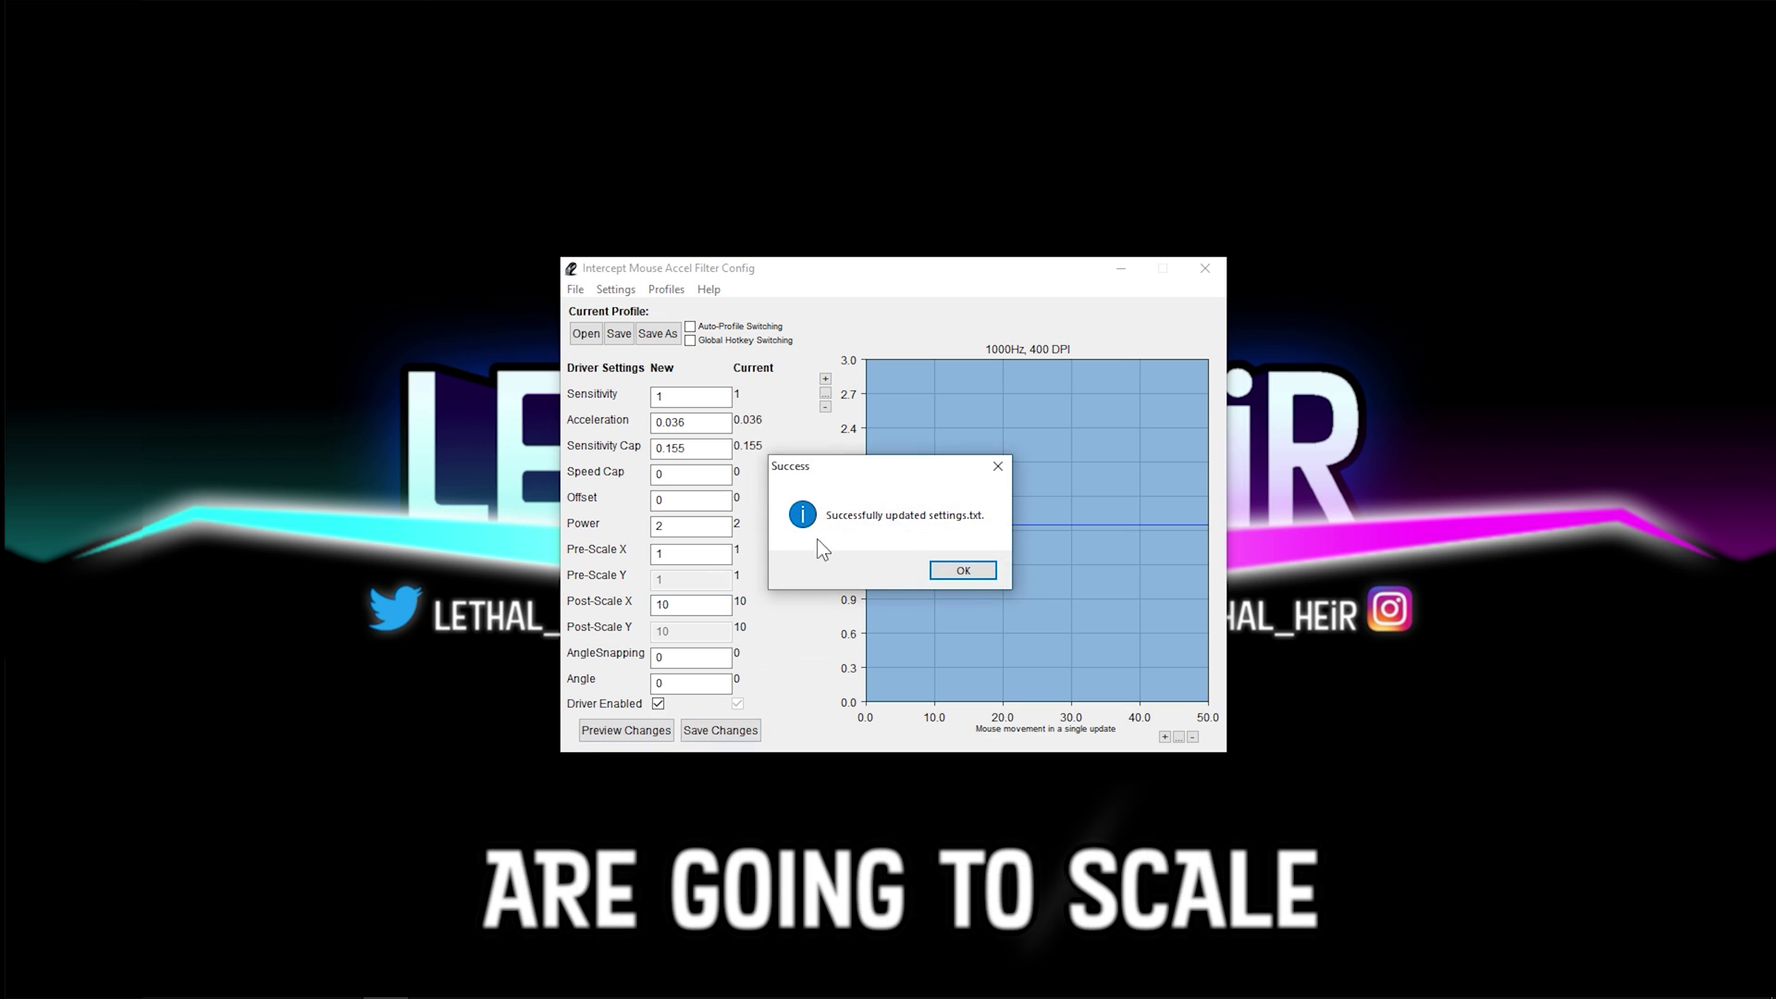
left_click(965, 571)
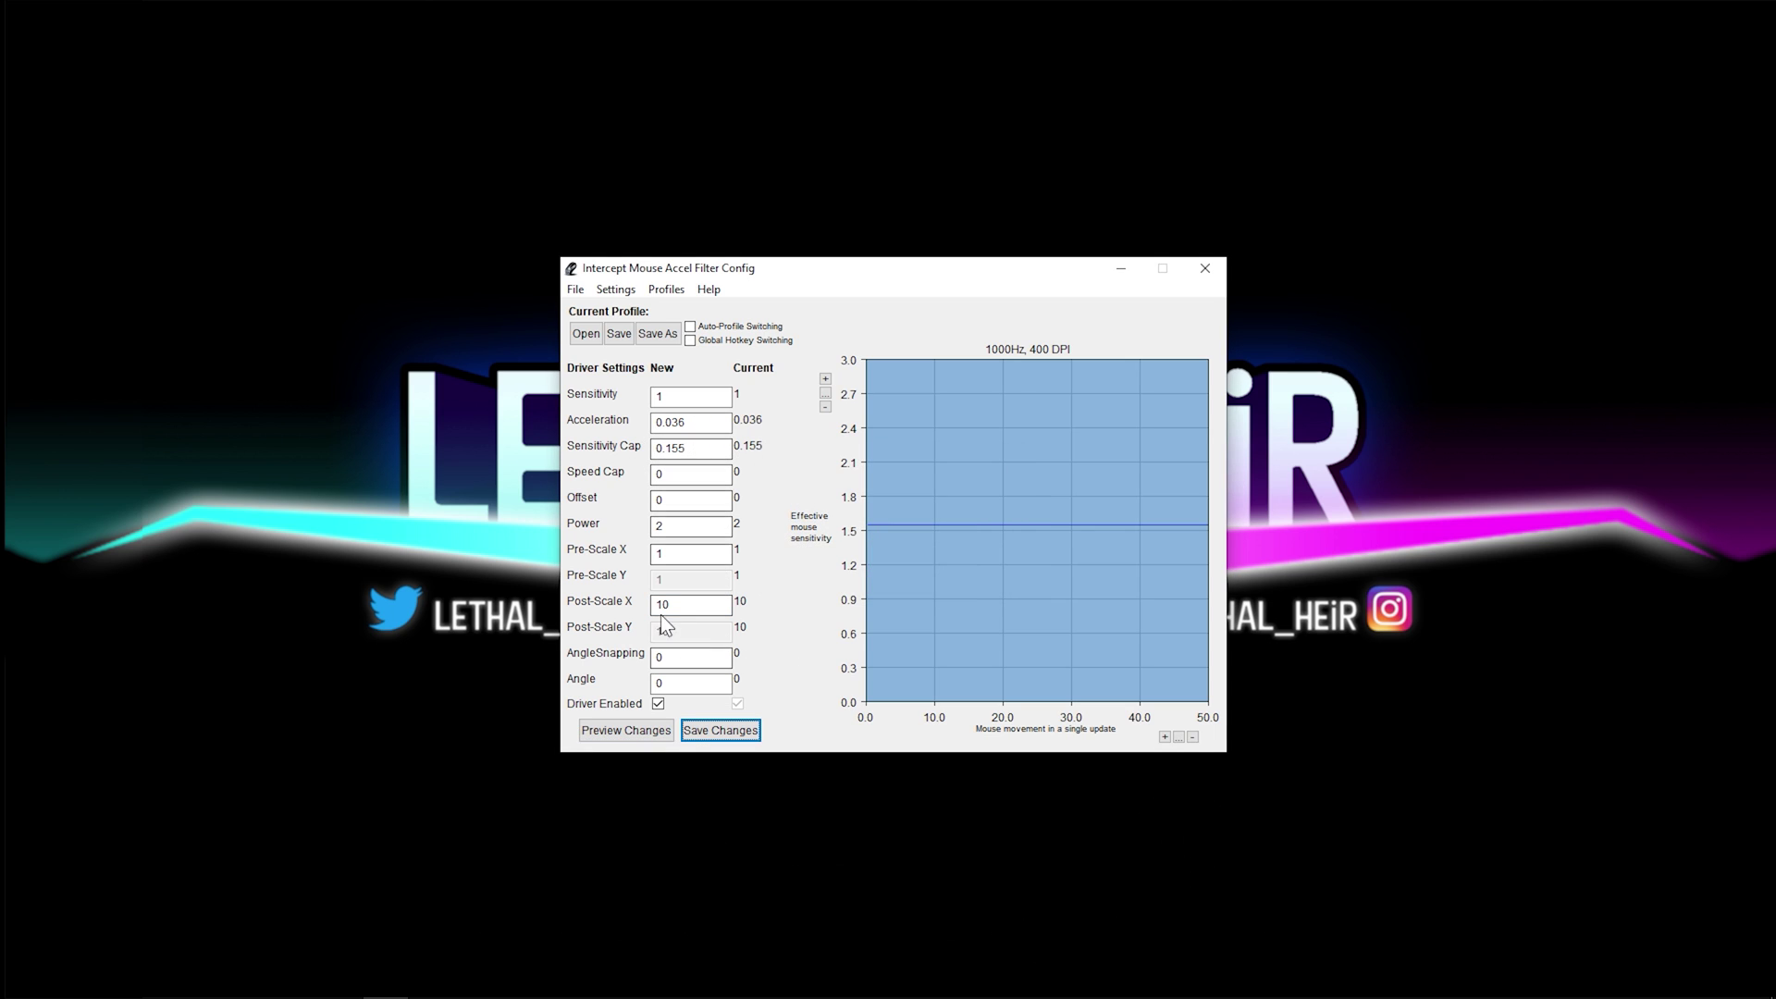
Step: Restore Post-Scale X to .01, preview, save, and acknowledge the confirmation
left_click_drag(708, 607, 626, 620)
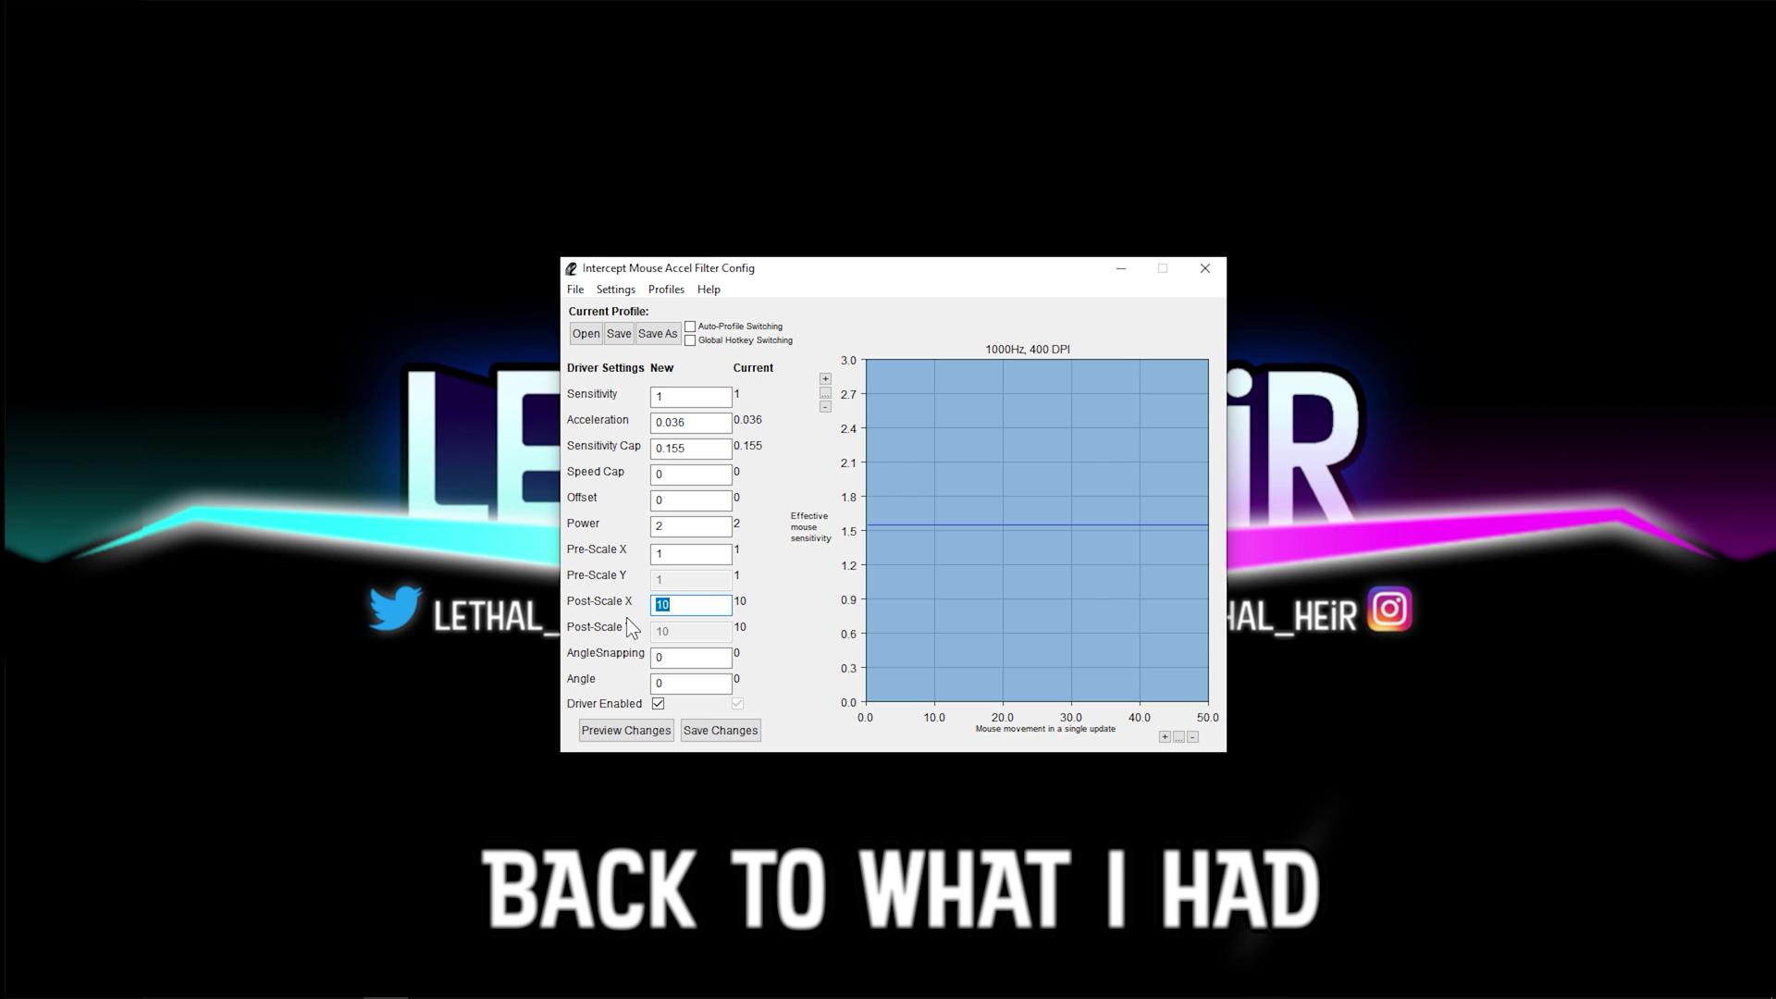
type(".01")
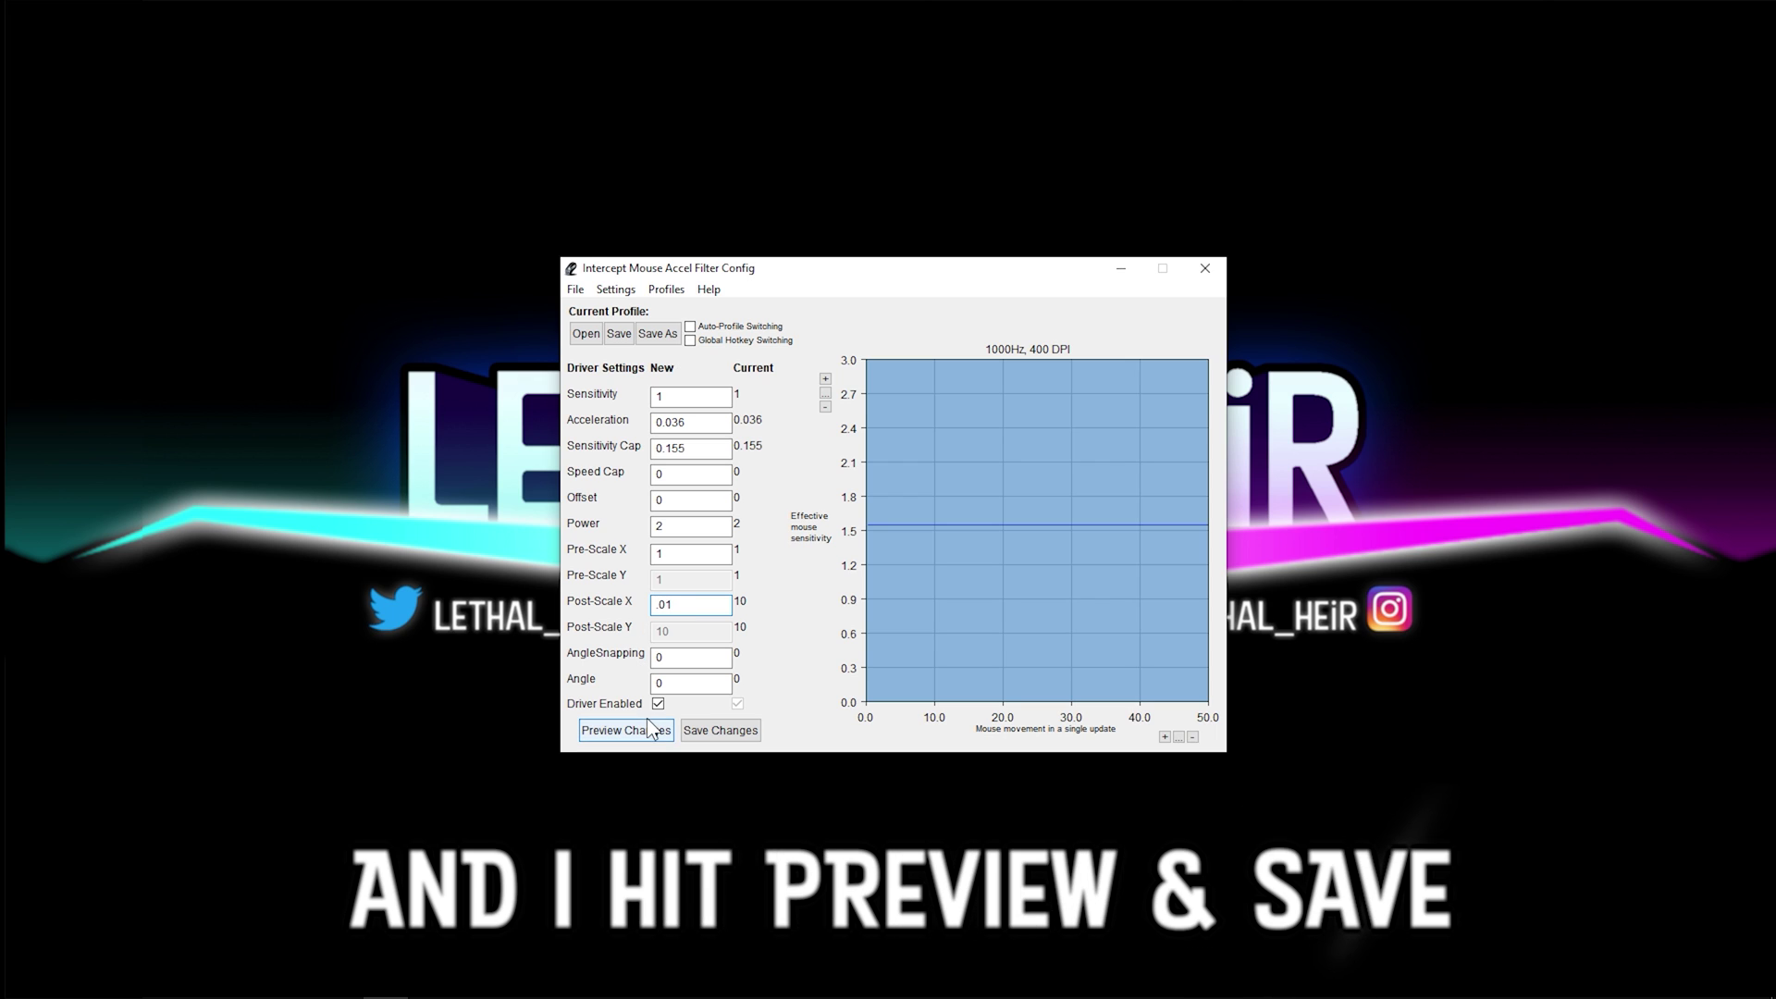
left_click(664, 730)
left_click(721, 729)
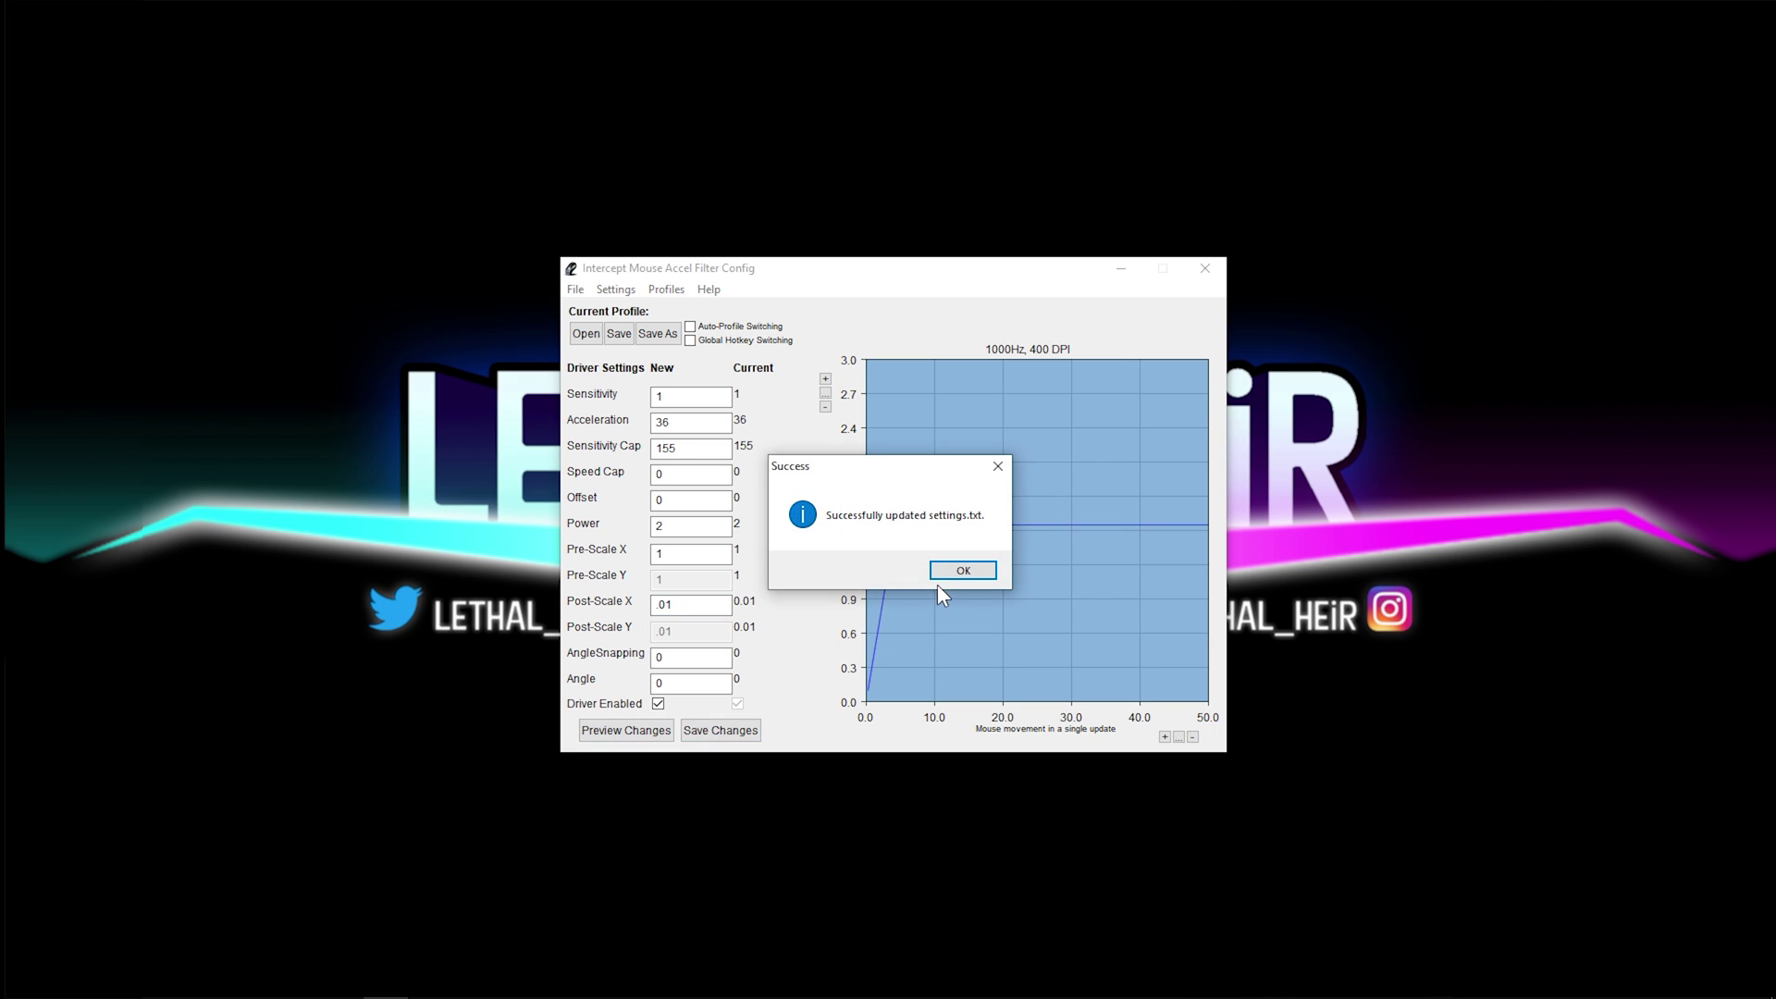
left_click(964, 571)
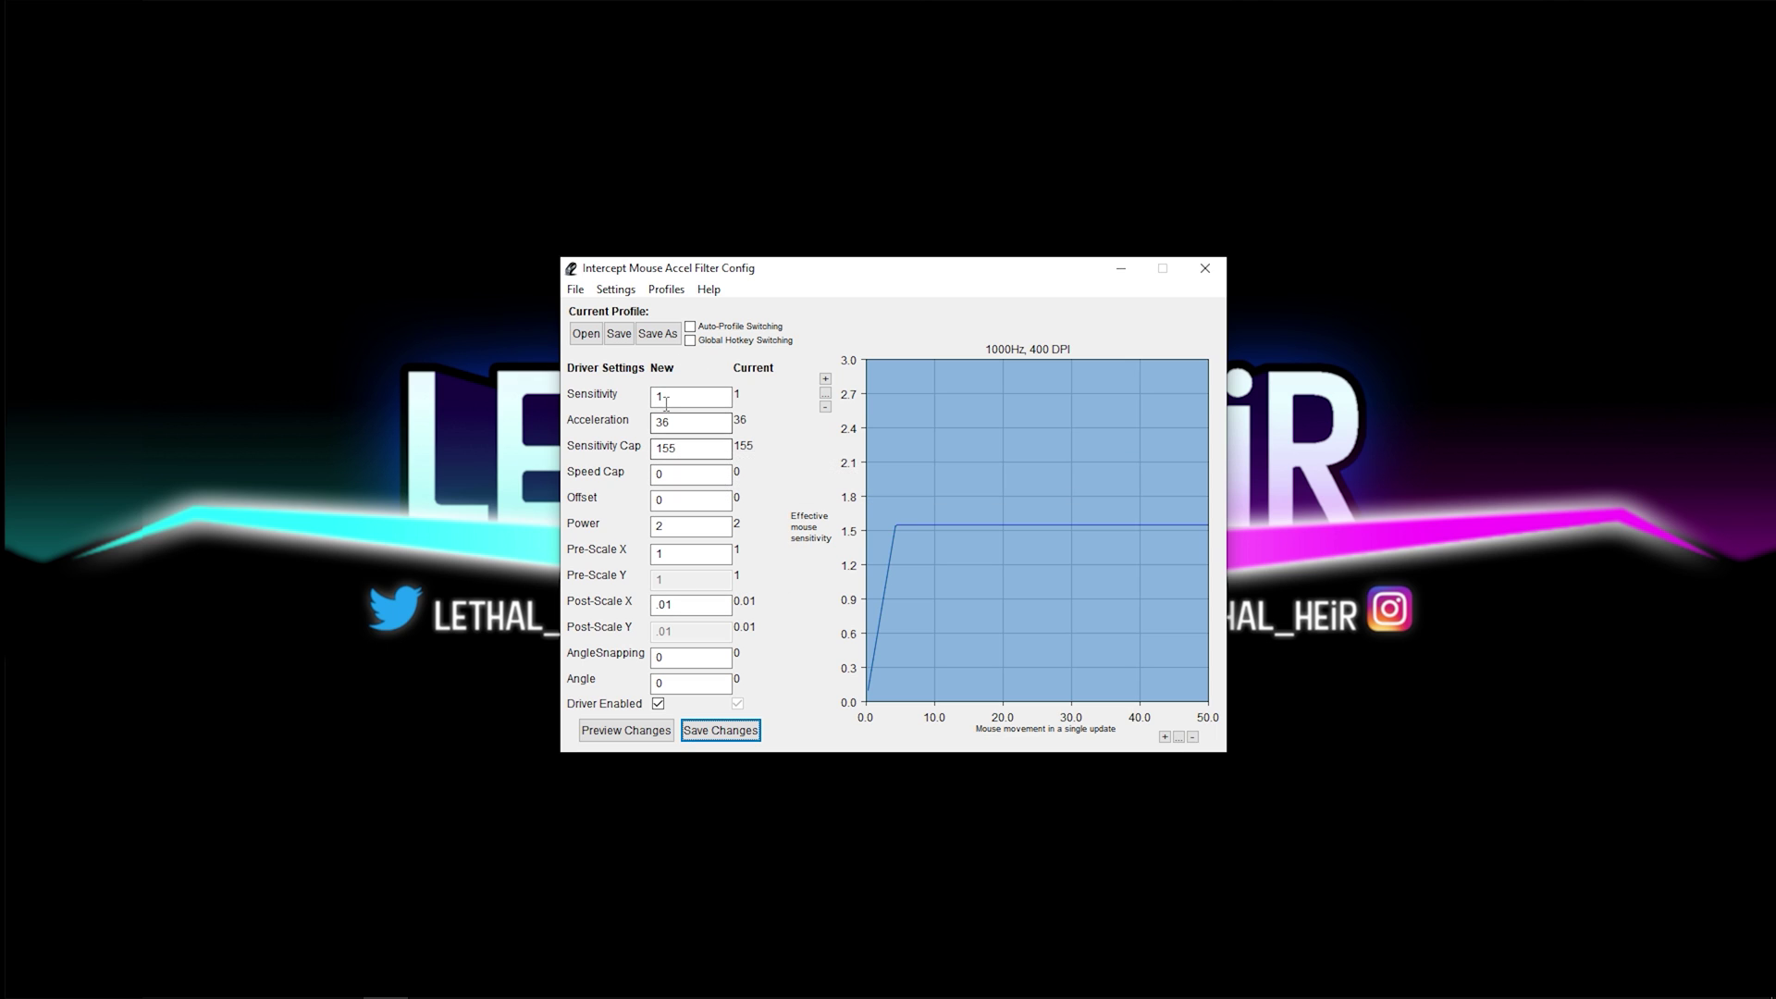